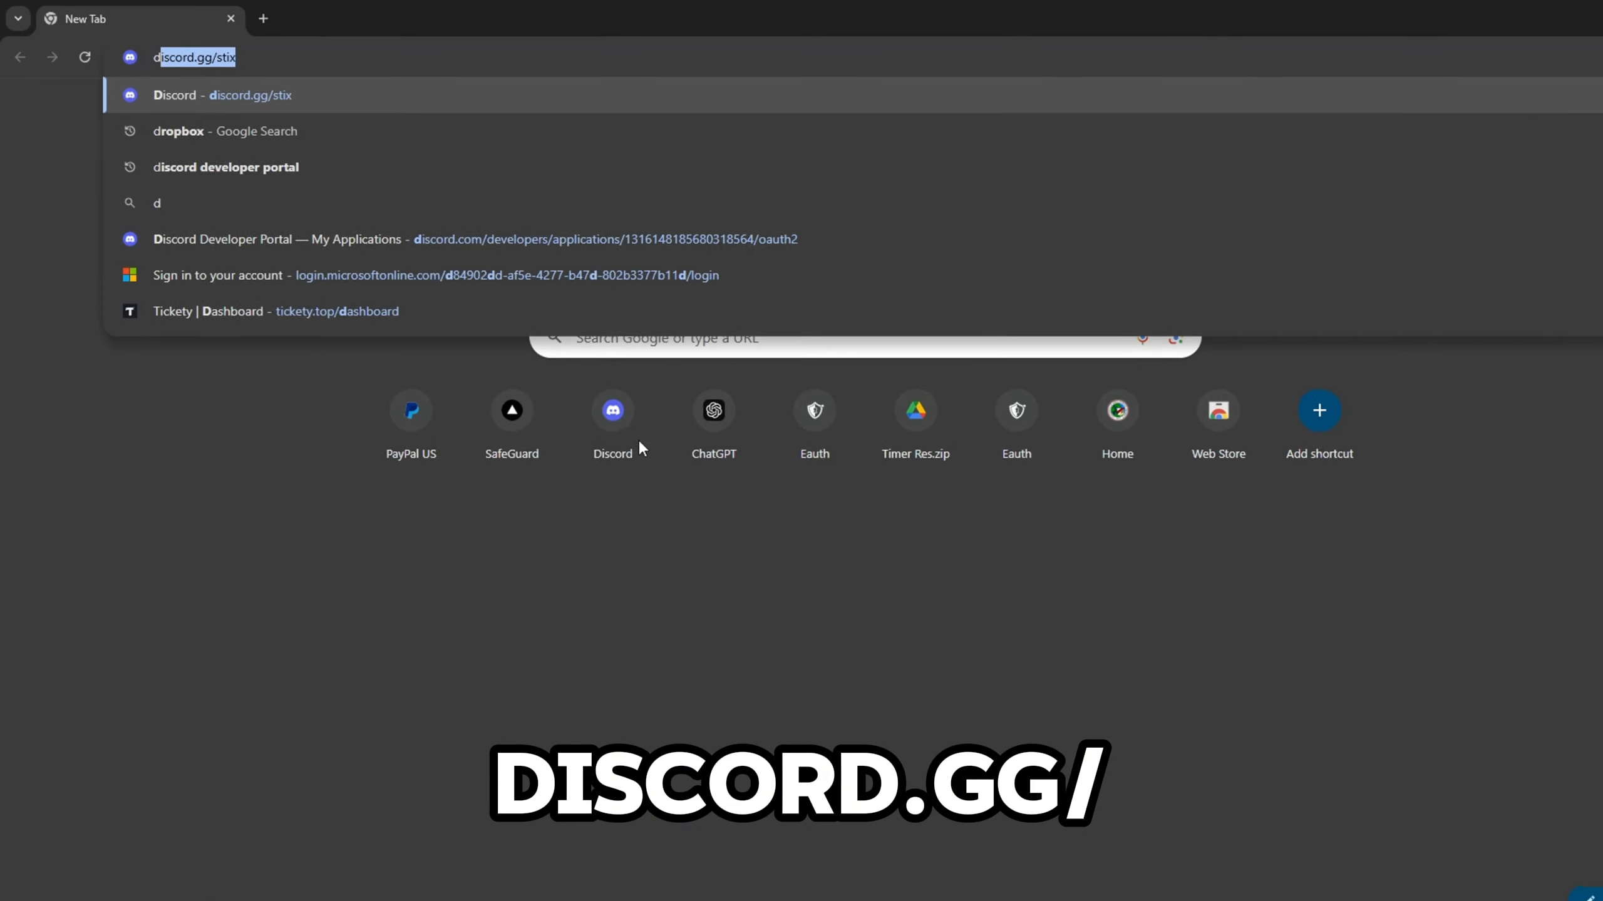
Open the Discord invite discord.gg/stix and go to the free-tweaks channel of the Stix Pc Services server.
type("is")
left_click(543, 134)
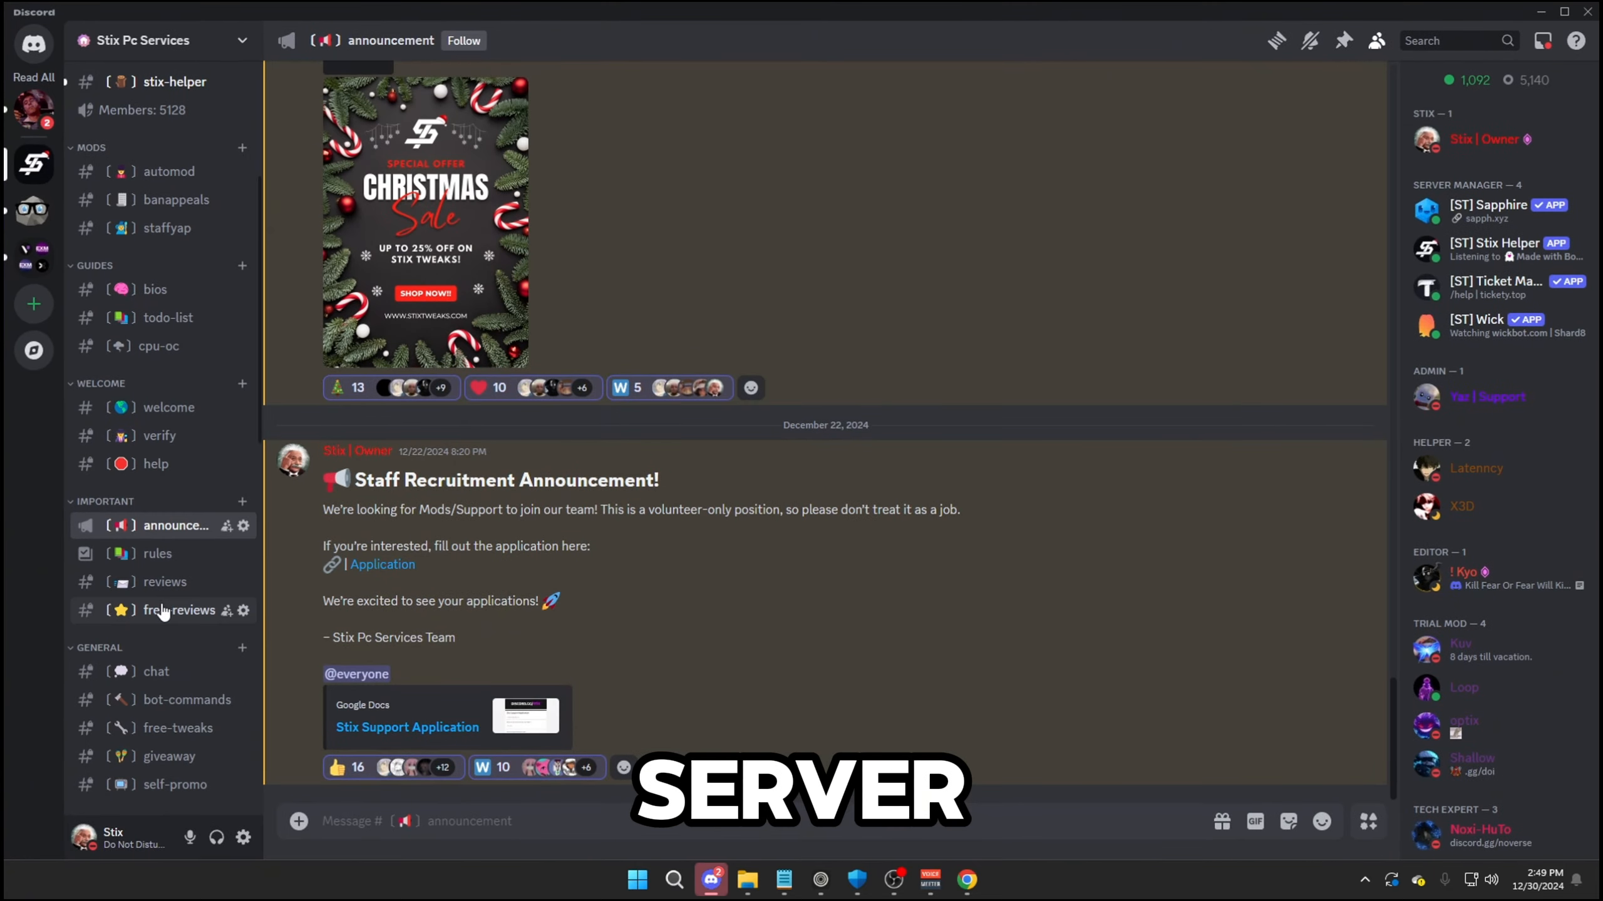
scroll(163, 612, "down", 2)
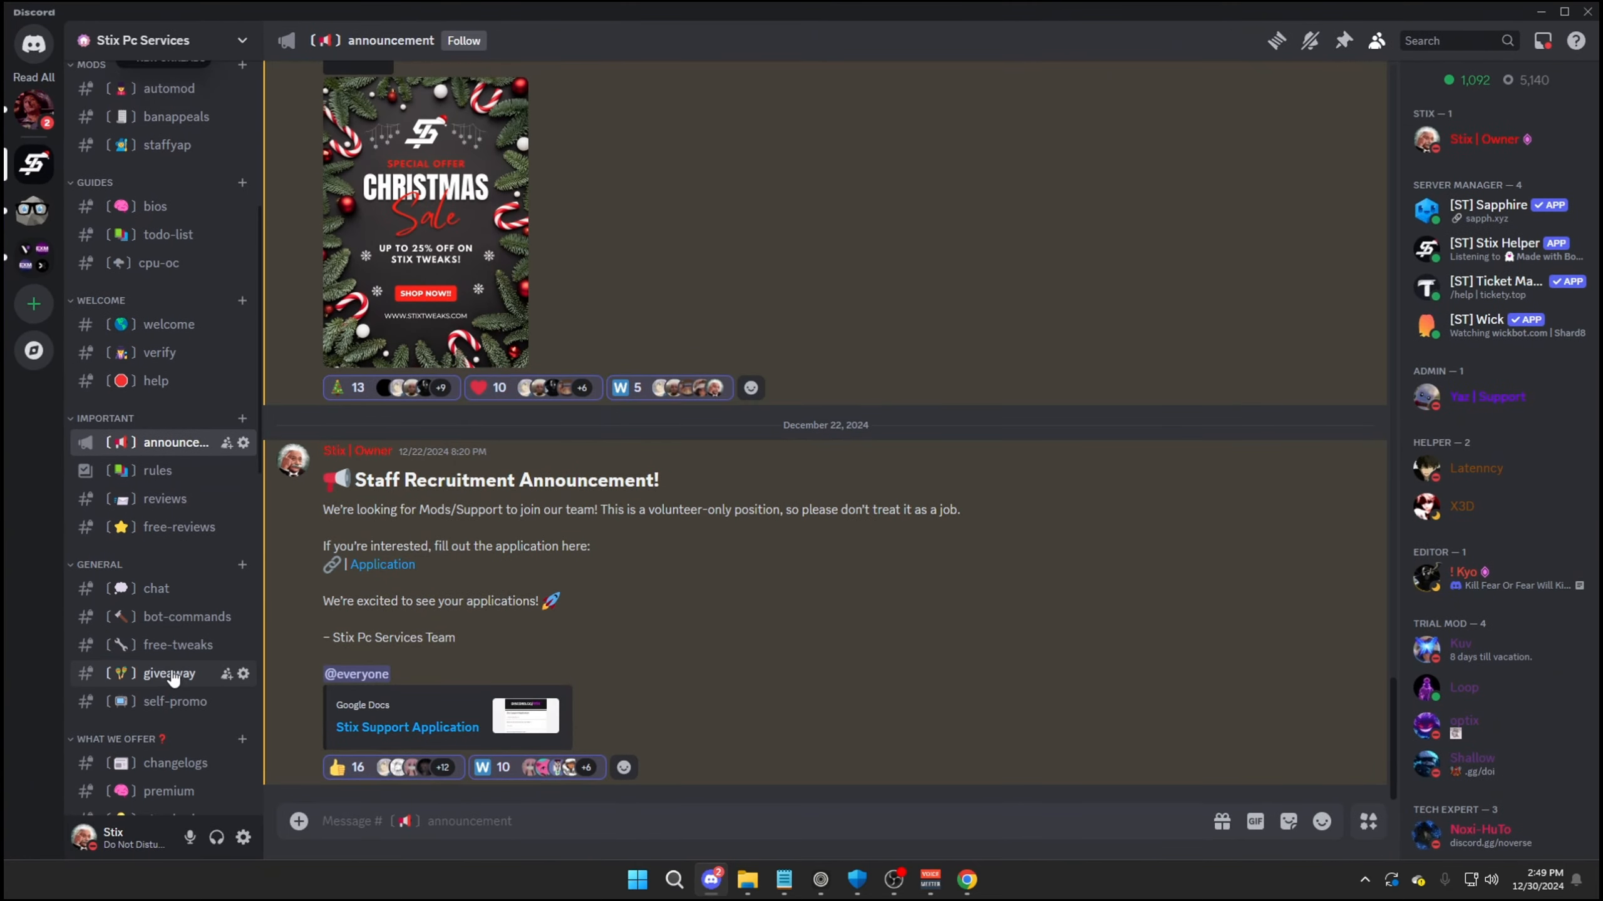
left_click(160, 651)
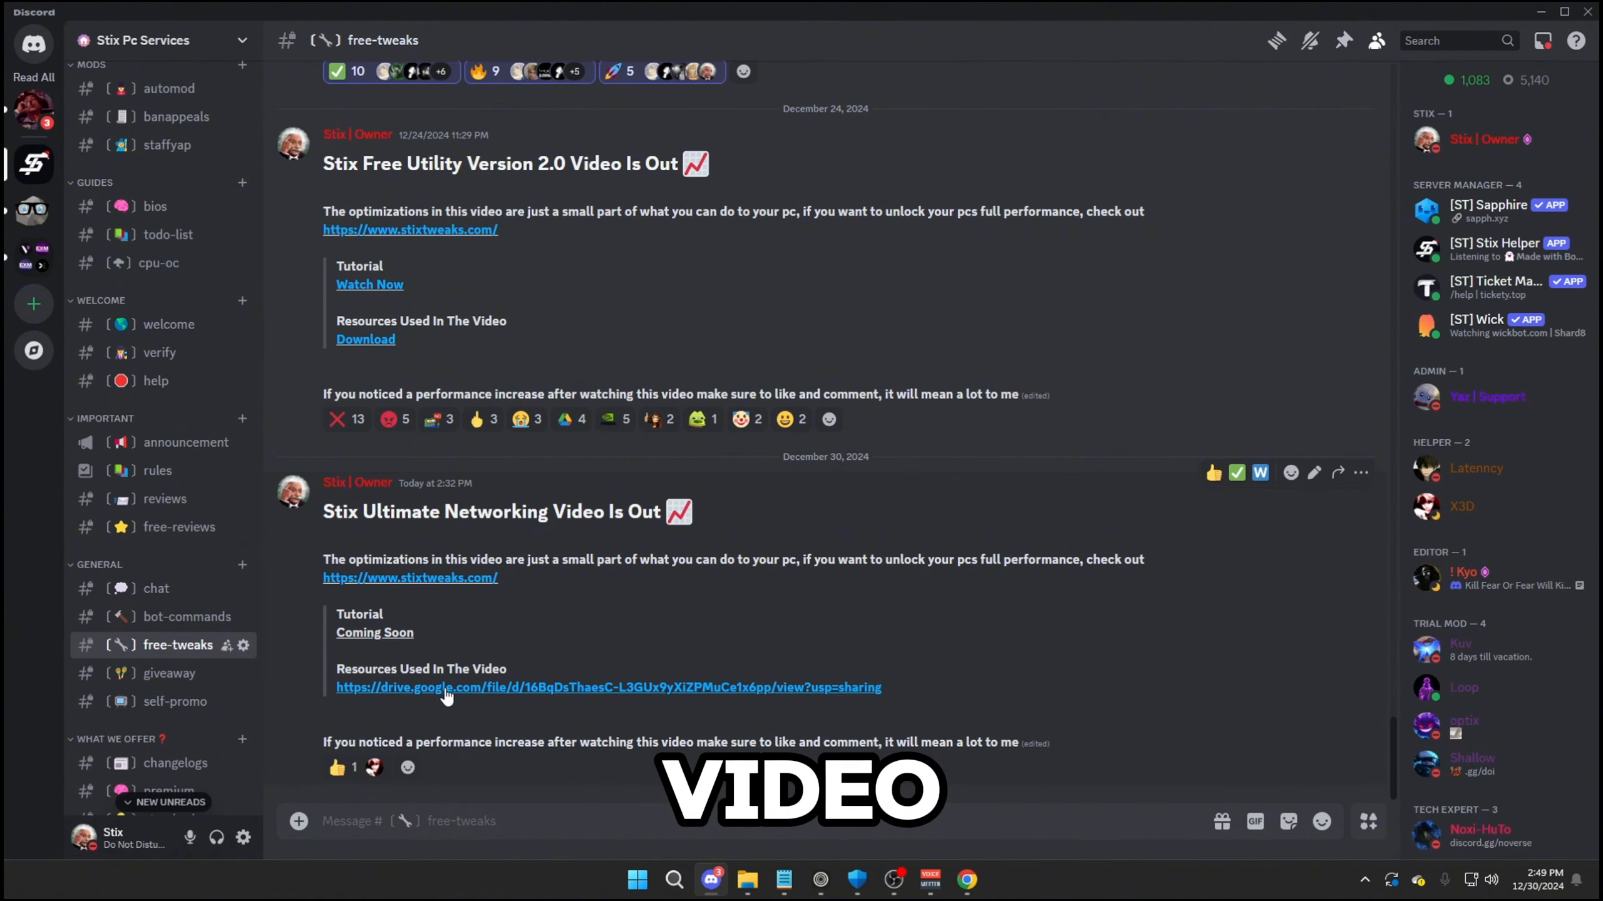
Download Network.zip from the Stix Ultimate Networking post's resources link, show it in Downloads, and clear the browser and Discord windows away.
left_click(415, 693)
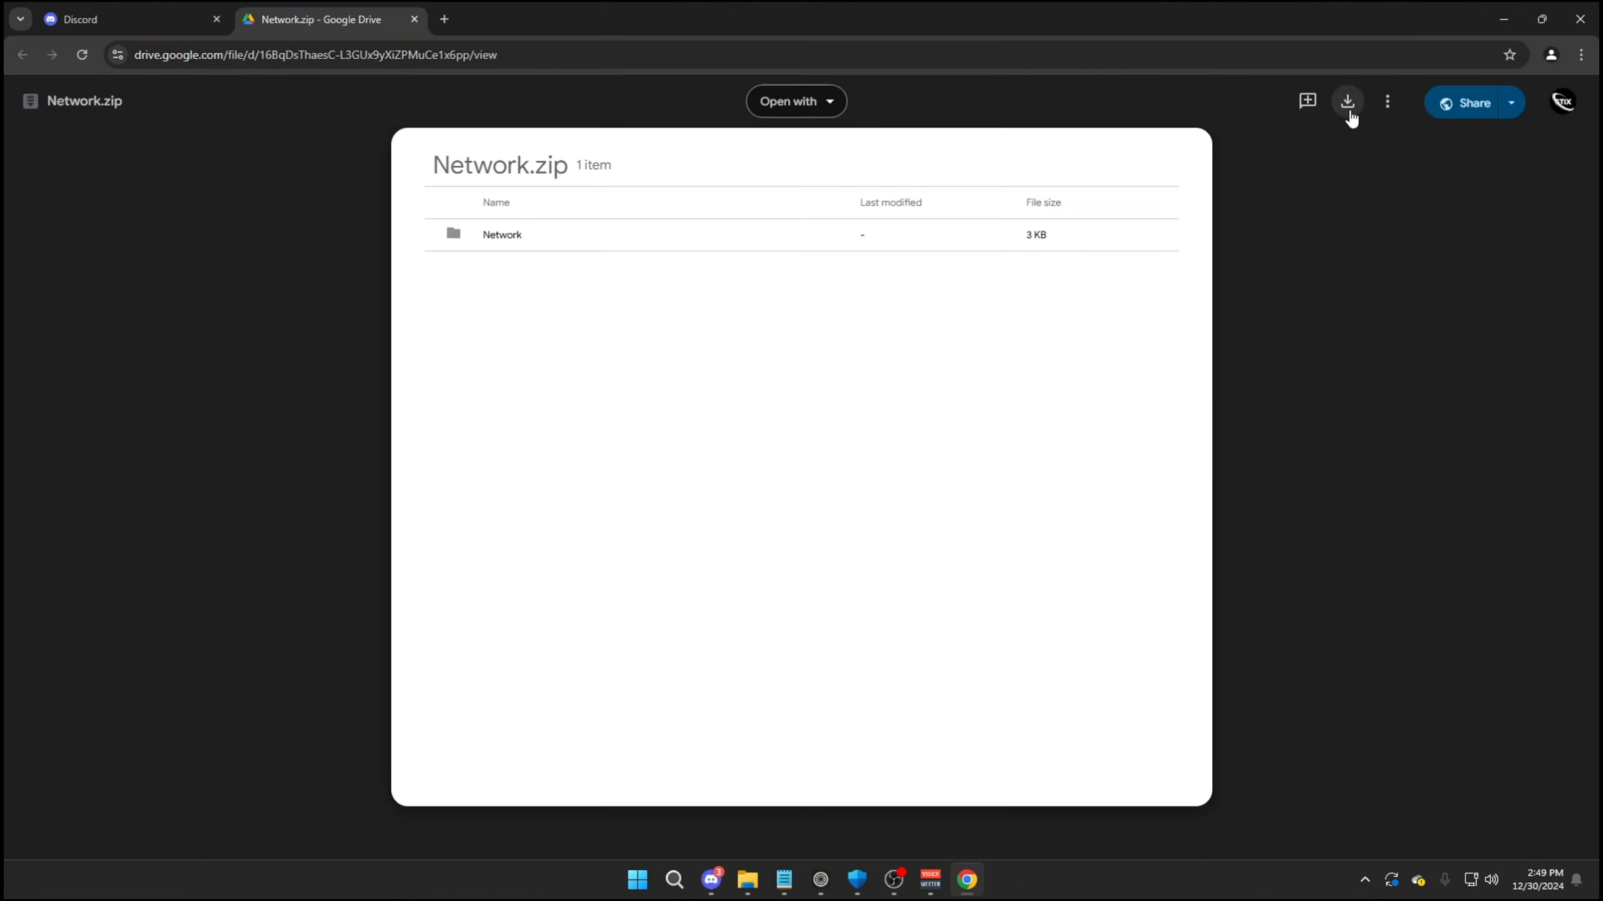
left_click(1349, 111)
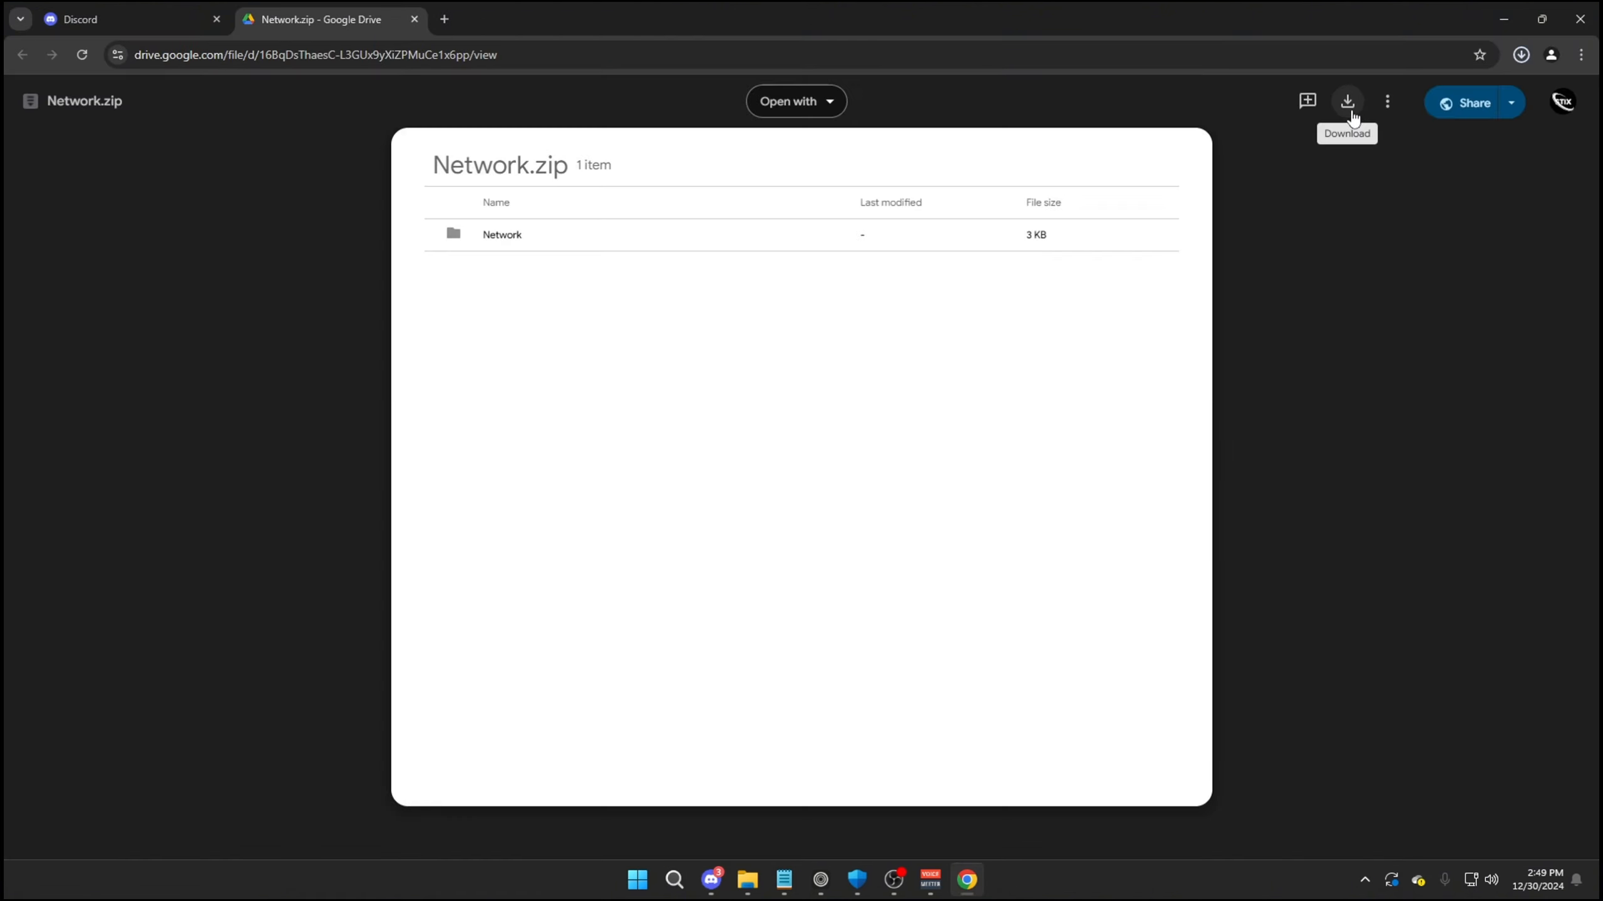
left_click(1525, 57)
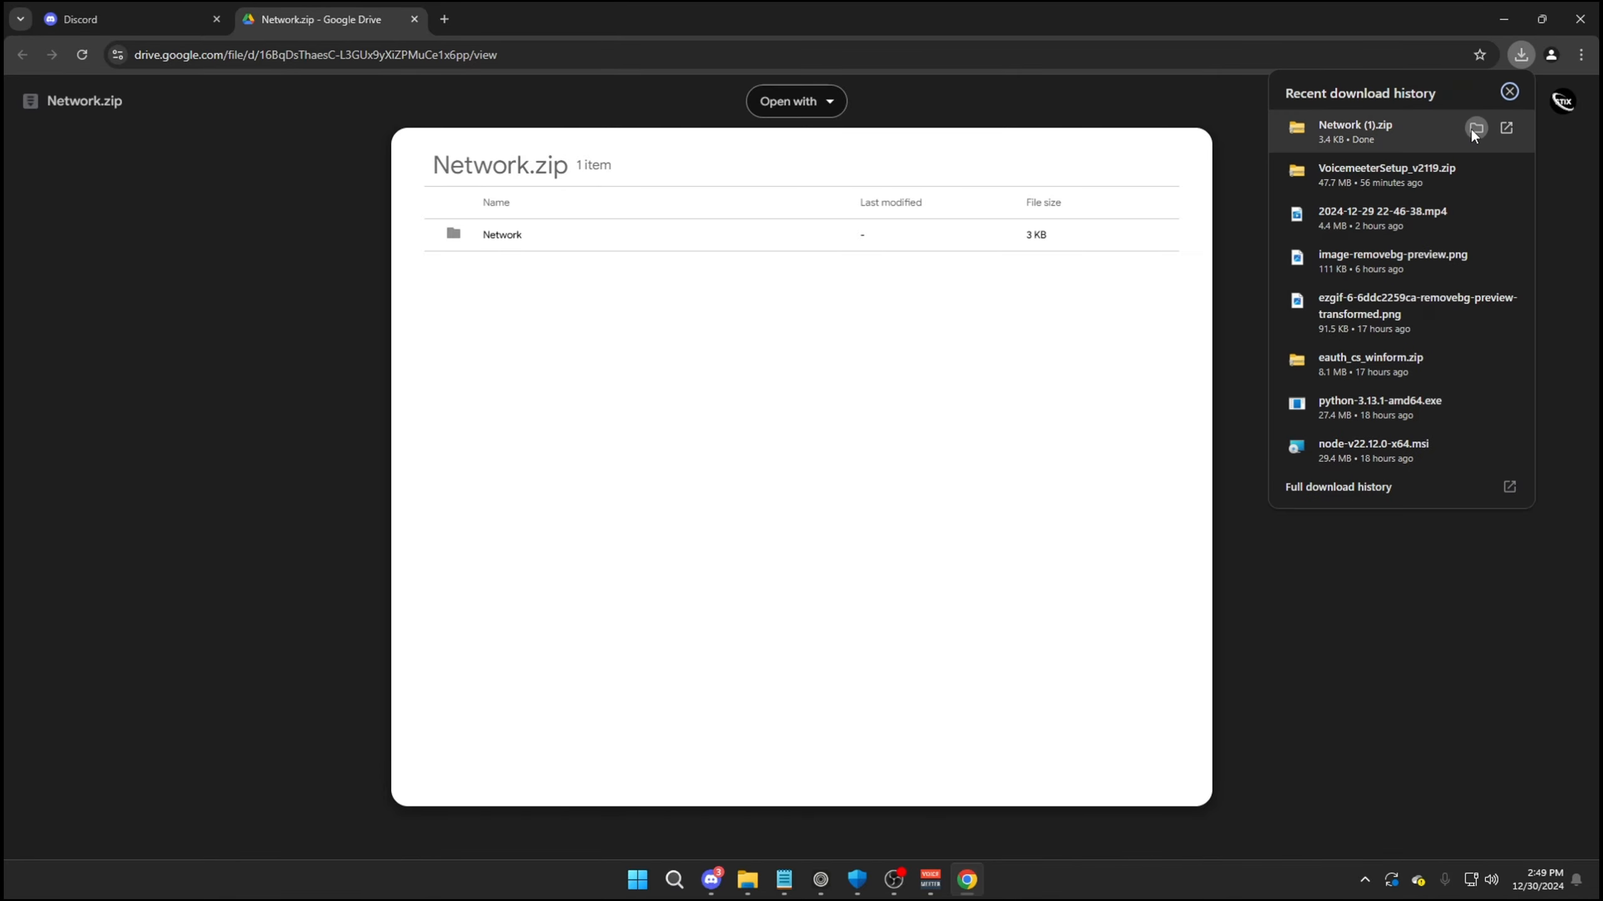
left_click(1470, 127)
left_click(1503, 15)
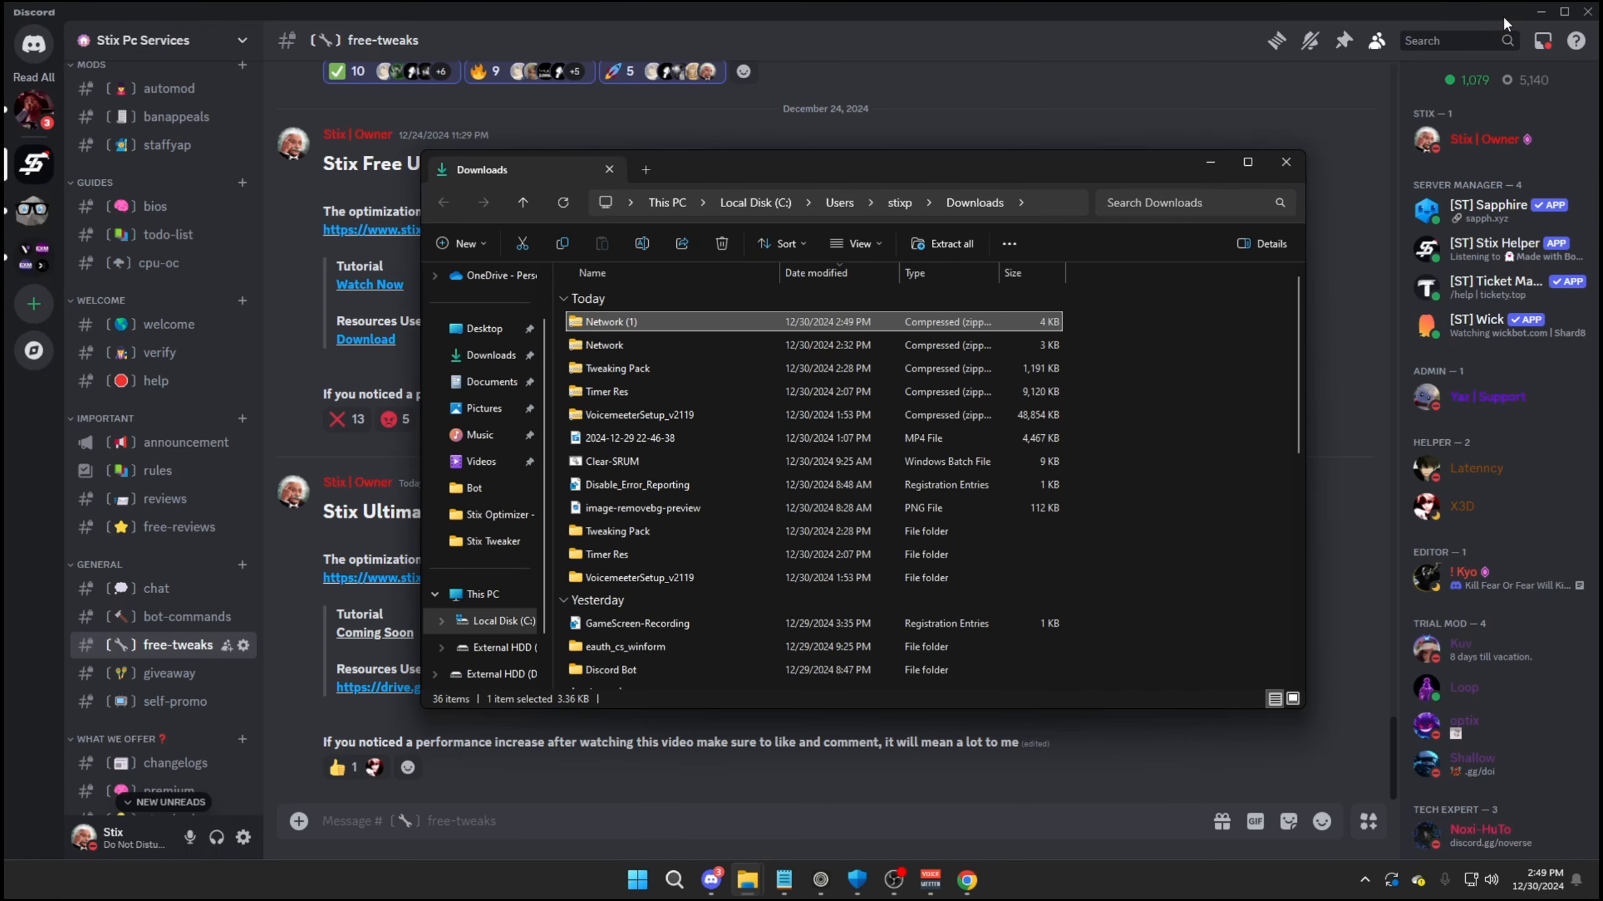
left_click(1540, 14)
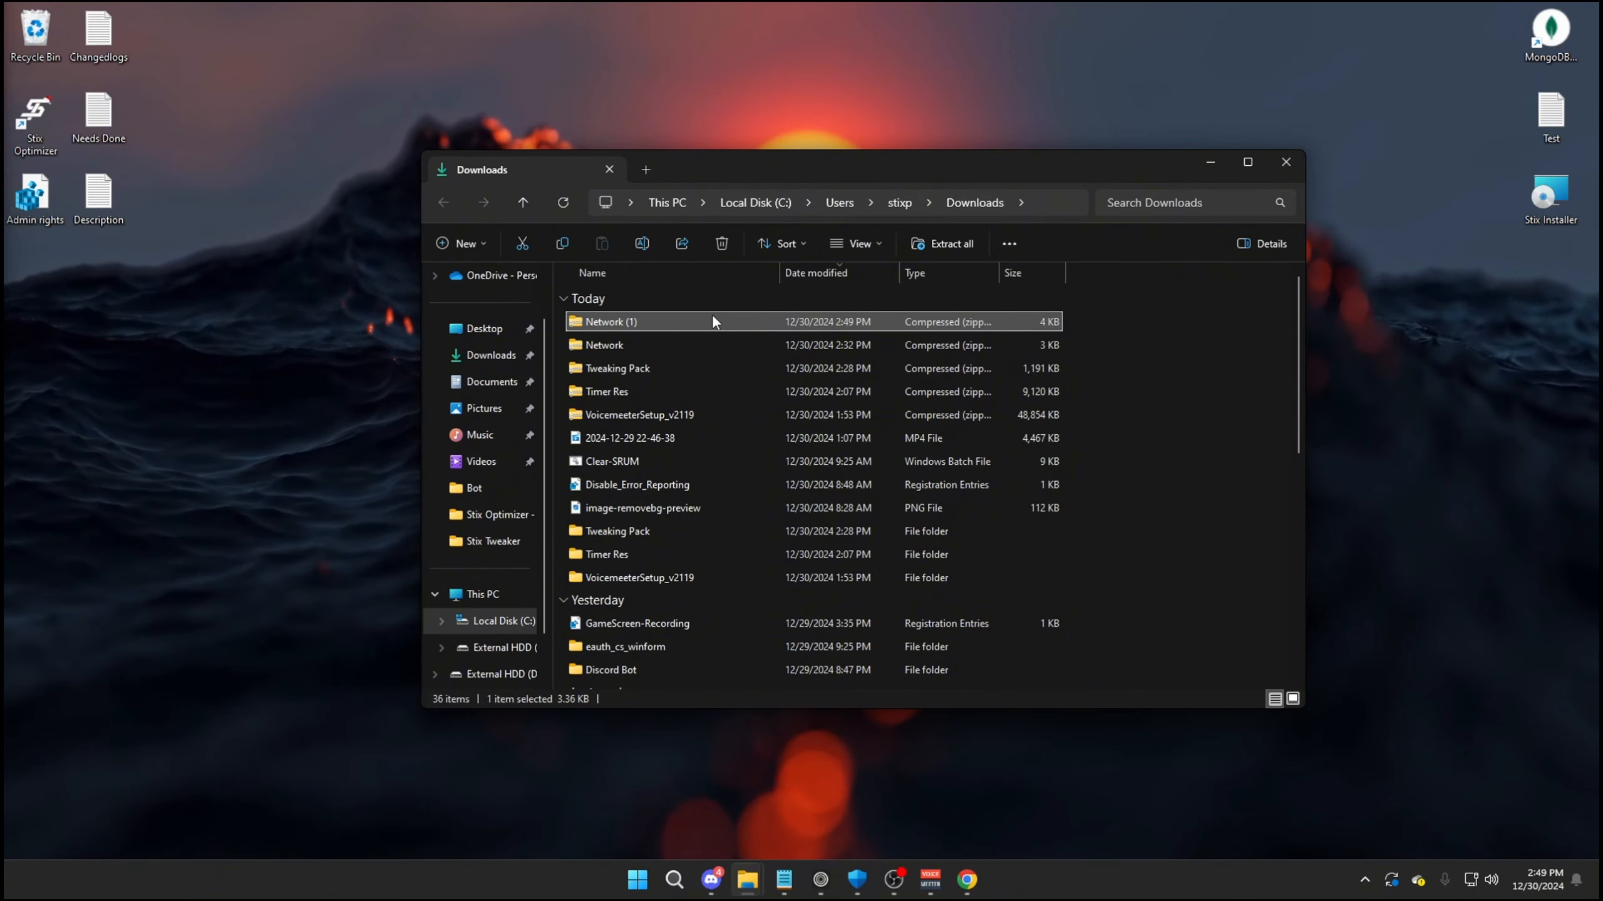
Extract the Network (1) archive in Downloads and move its Network folder onto the desktop.
double_click(711, 315)
left_click(952, 243)
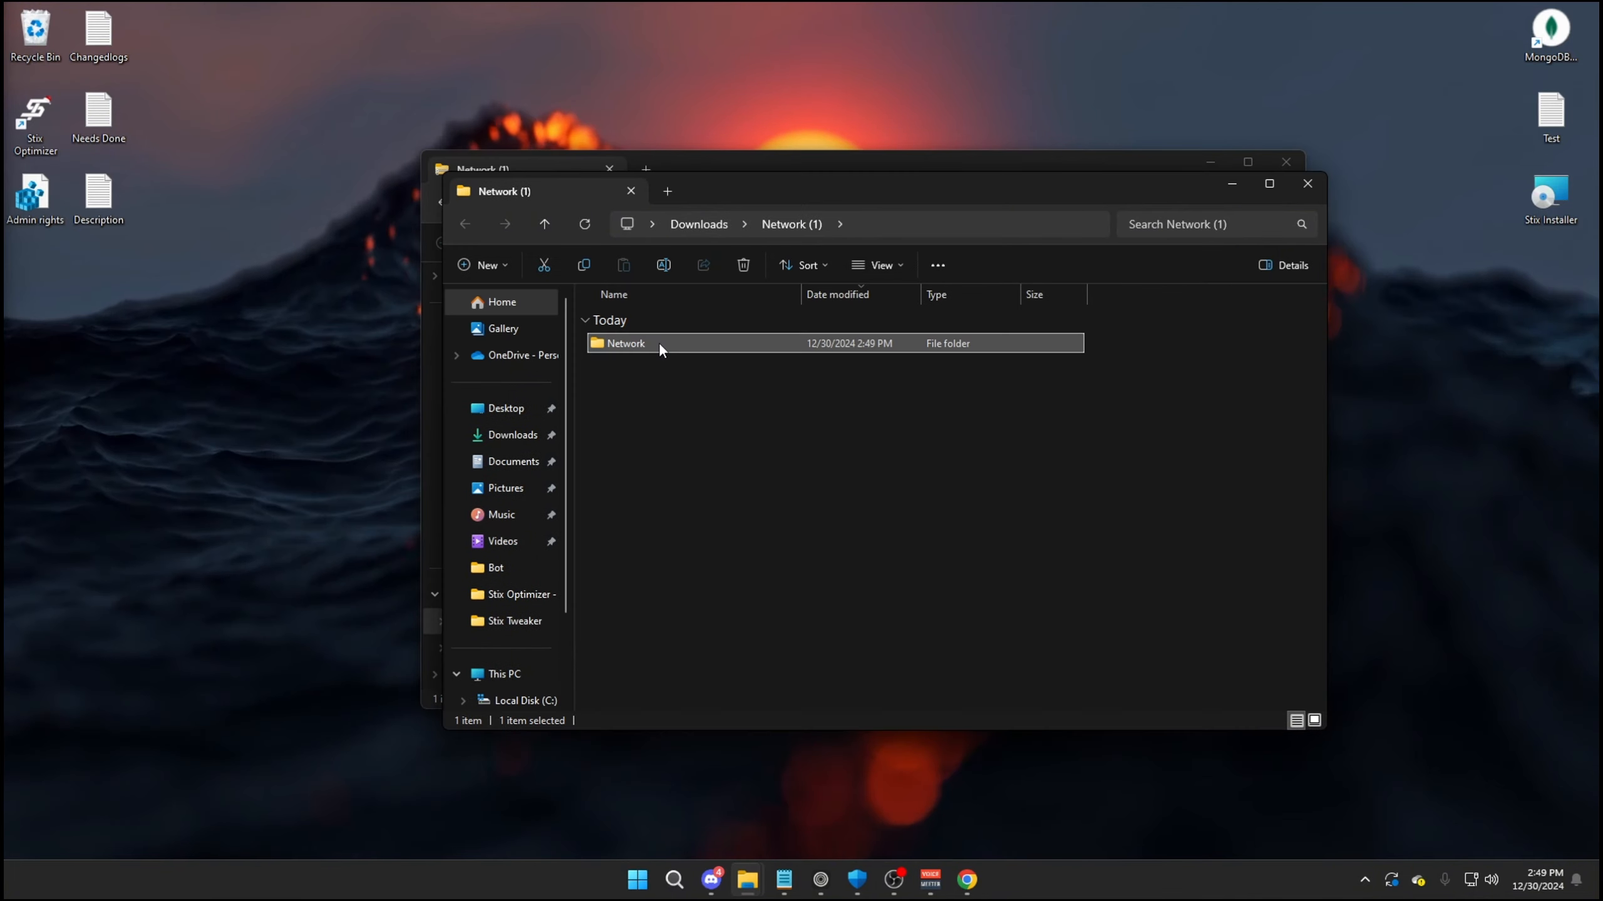
left_click_drag(659, 343, 334, 455)
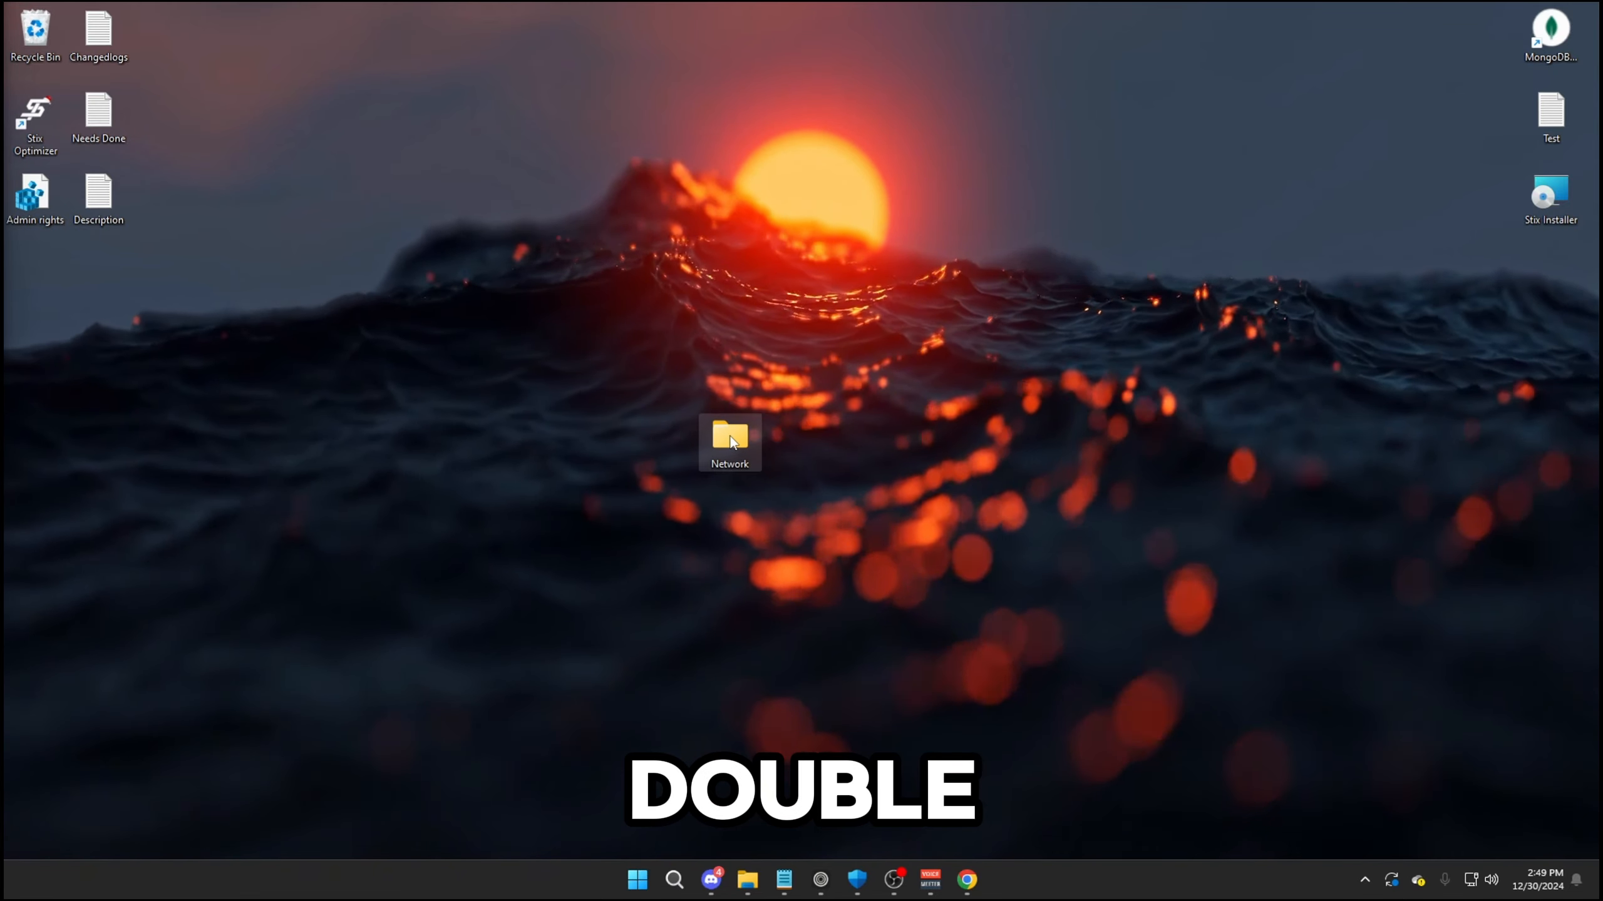
Launch the "Create a restore point" shortcut from the DO FIRST folder inside the desktop's Network folder.
double_click(729, 442)
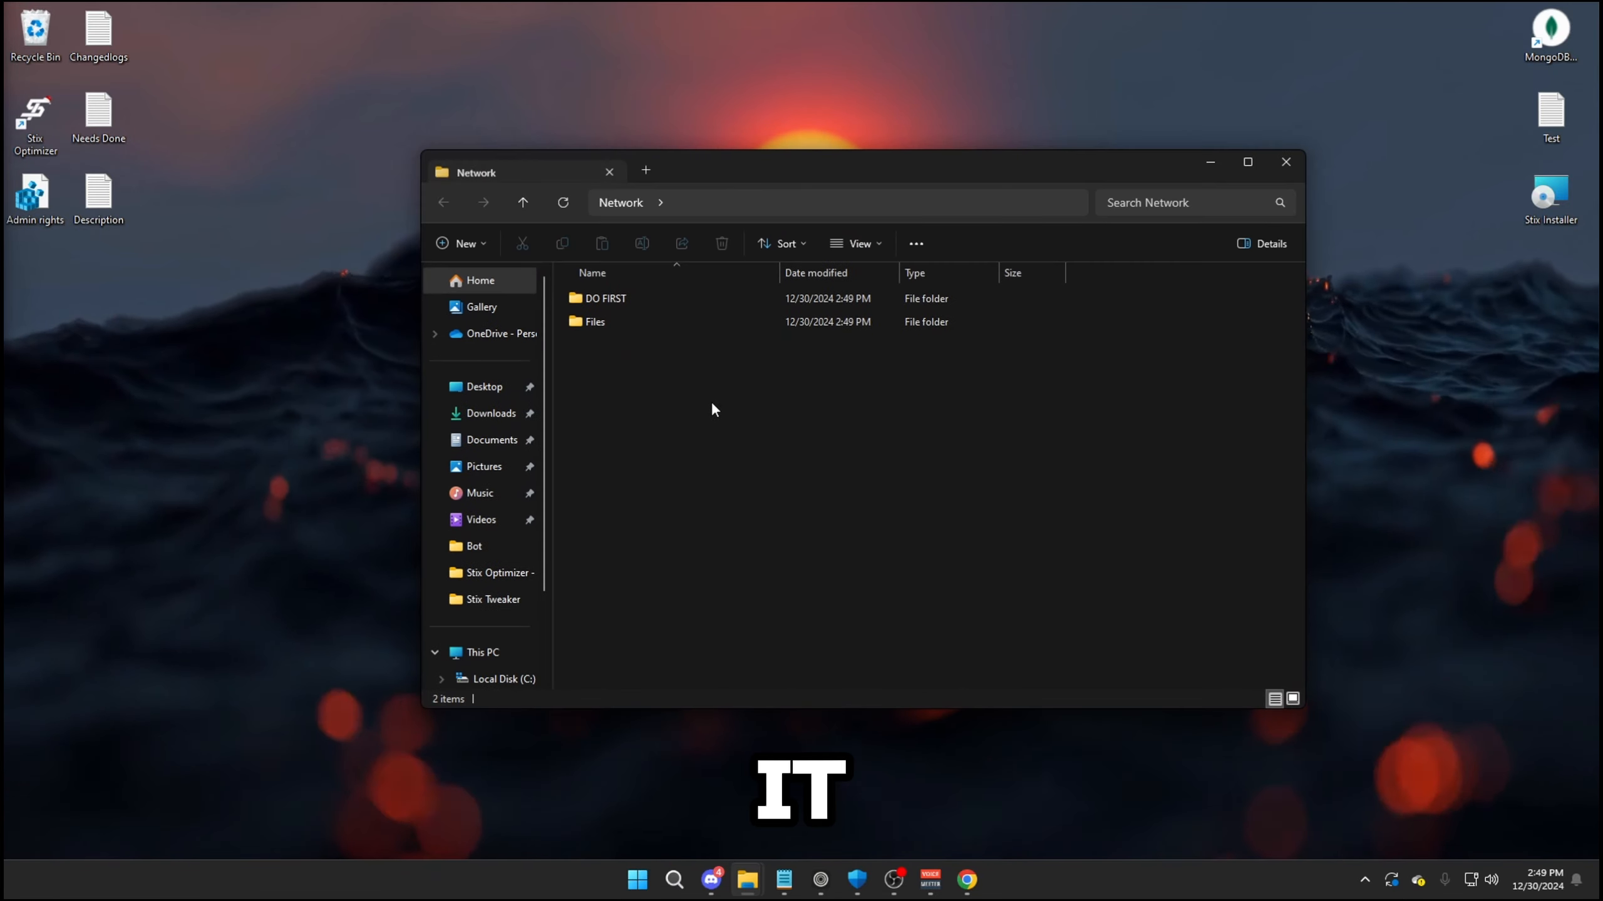
double_click(654, 298)
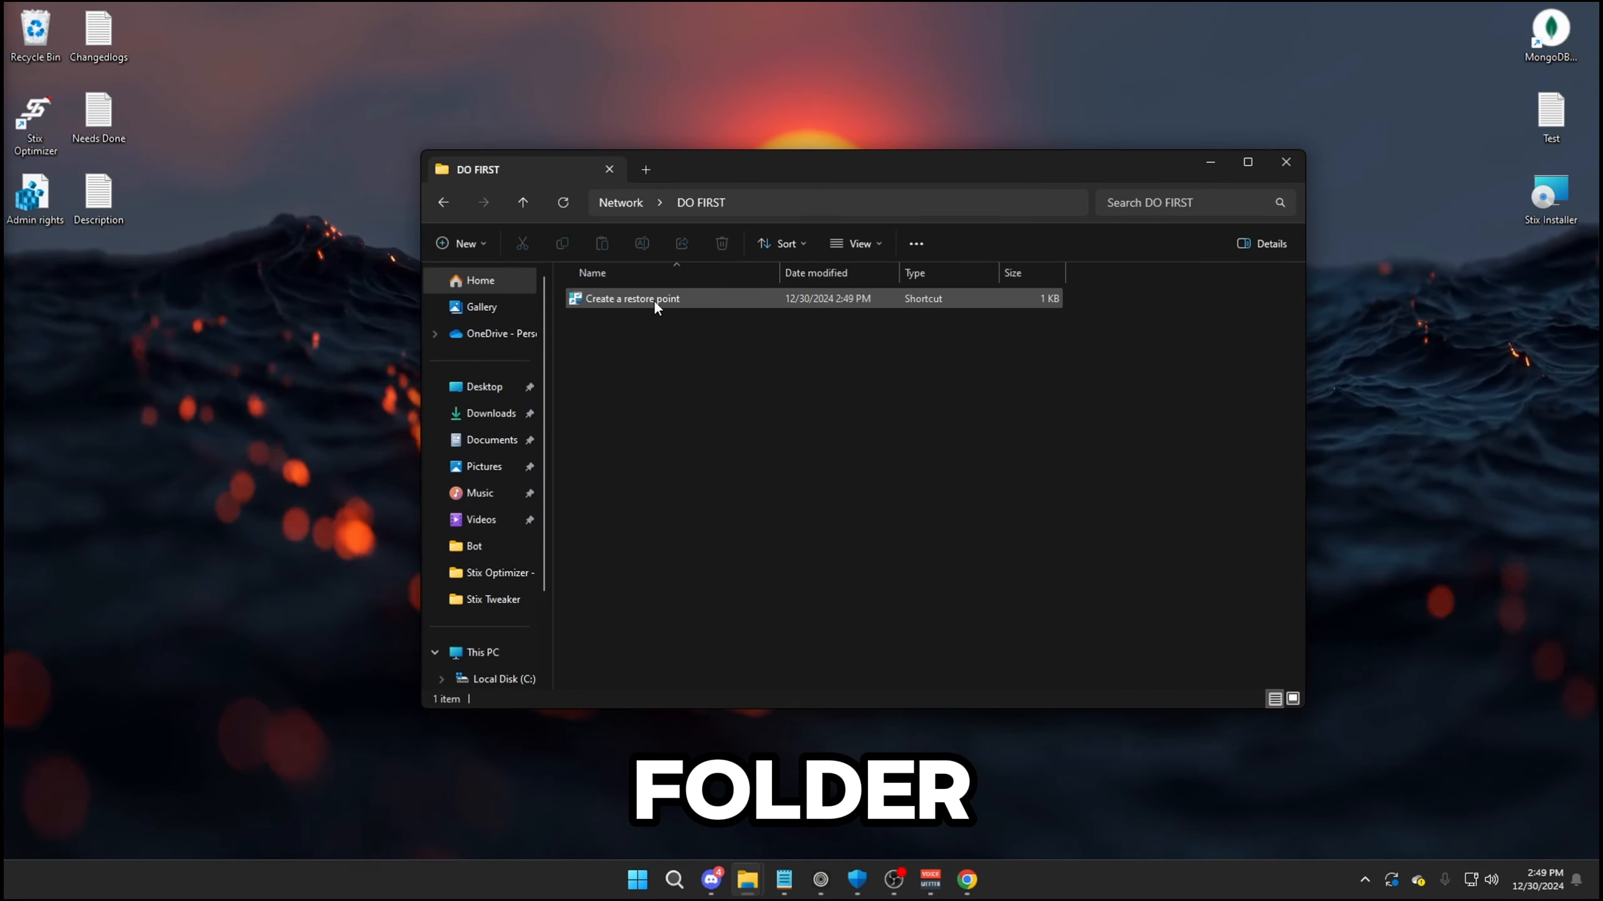
double_click(655, 299)
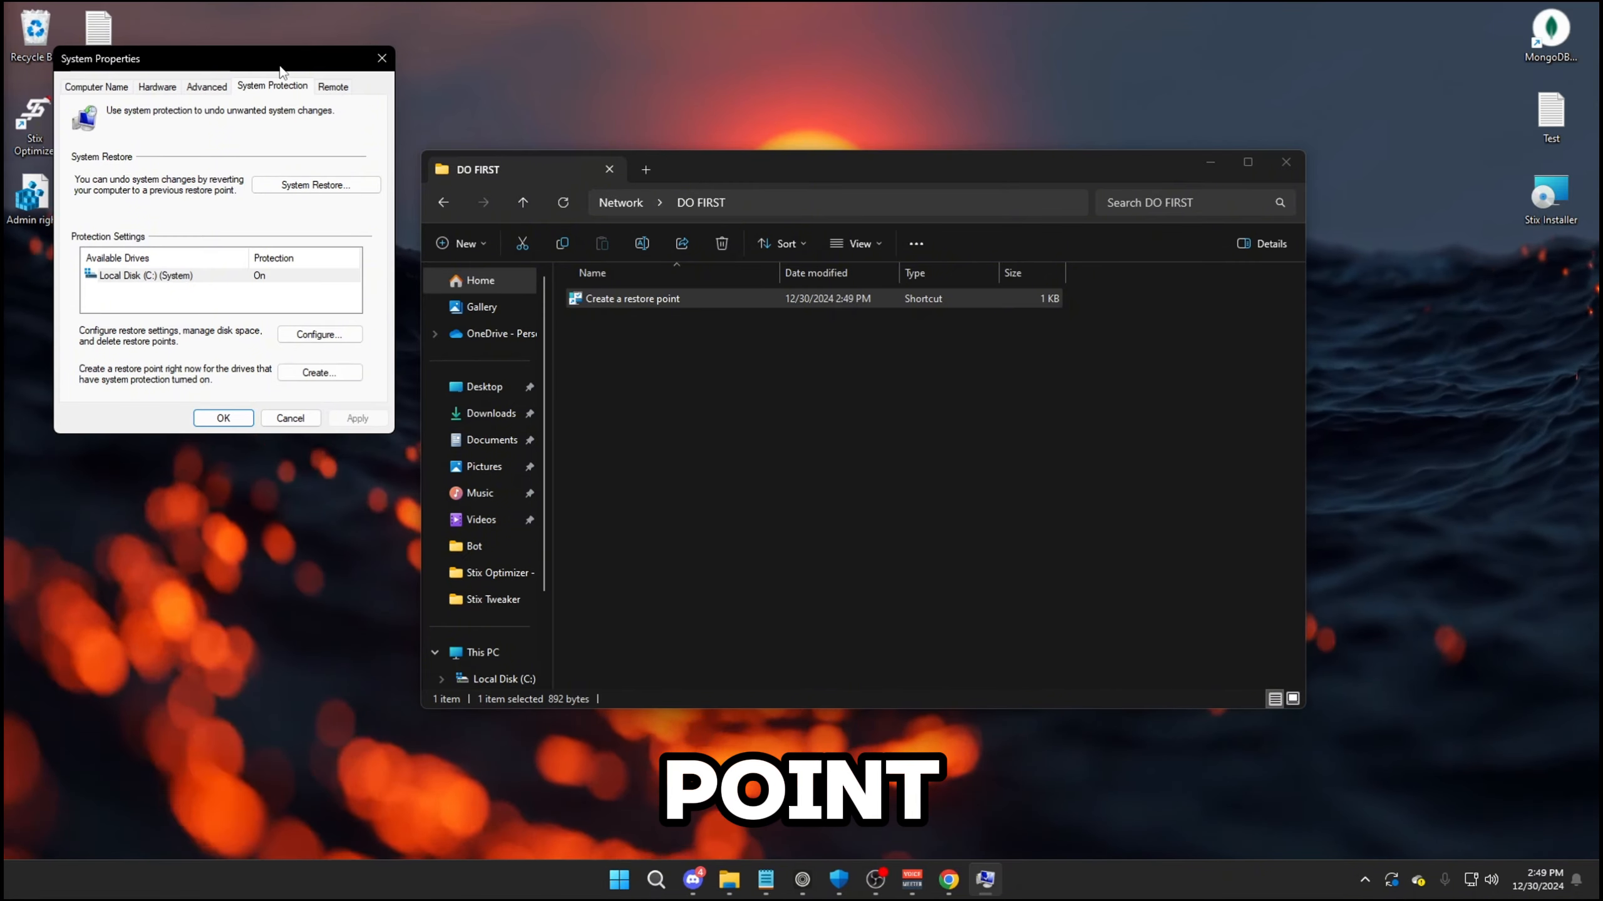
Confirm the restore settings of Local Disk (C:) with system protection turned on.
left_click_drag(281, 70, 530, 307)
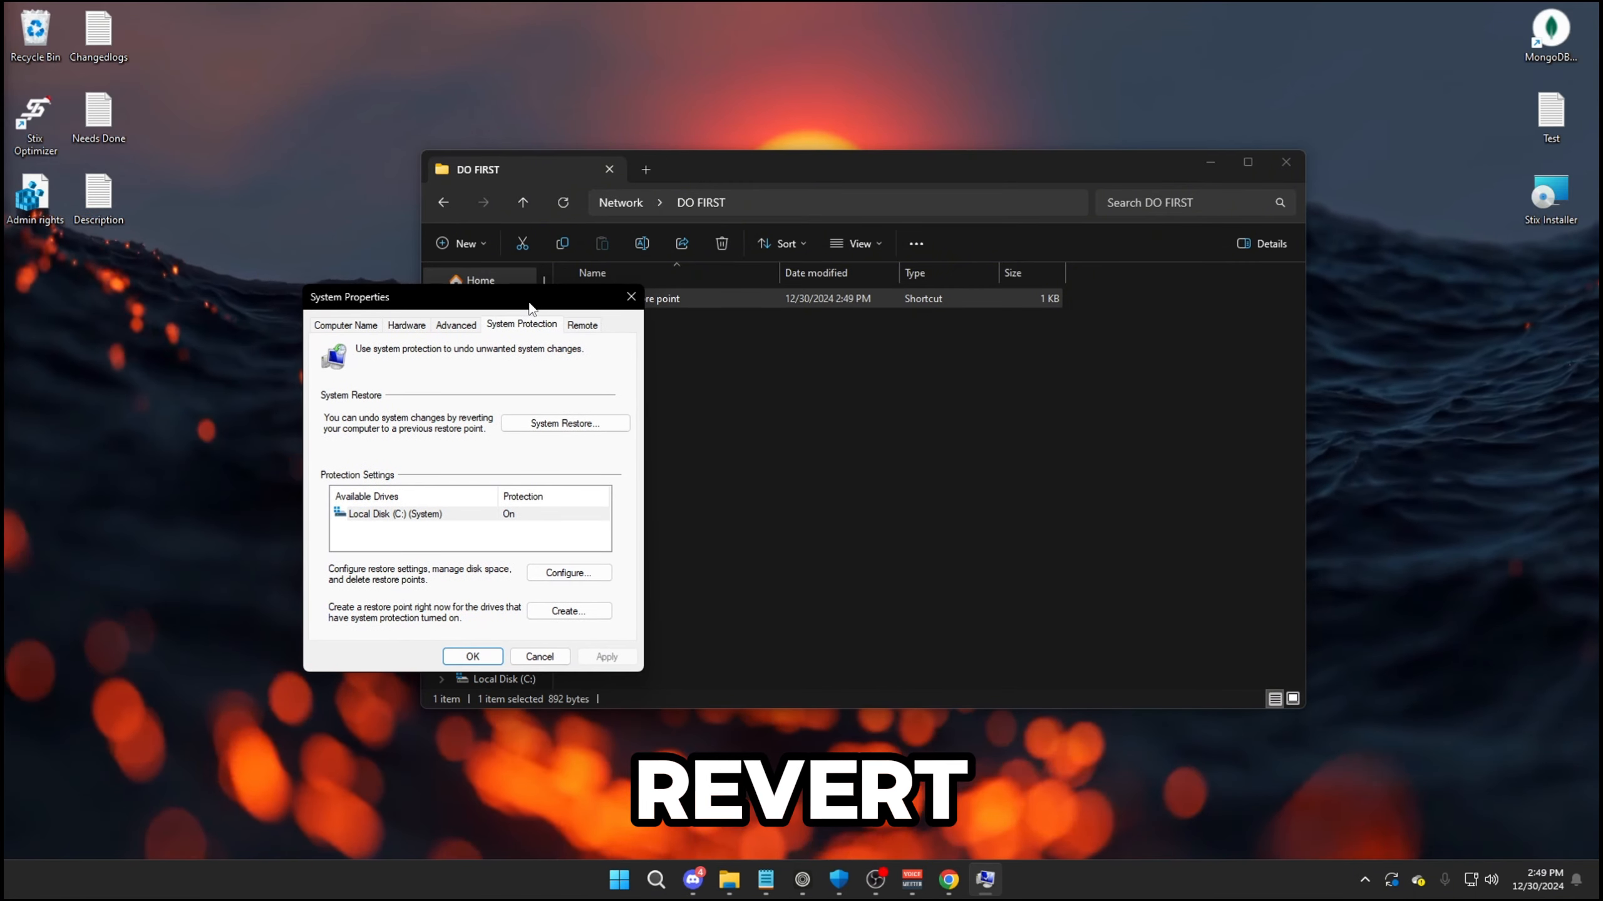
left_click(546, 578)
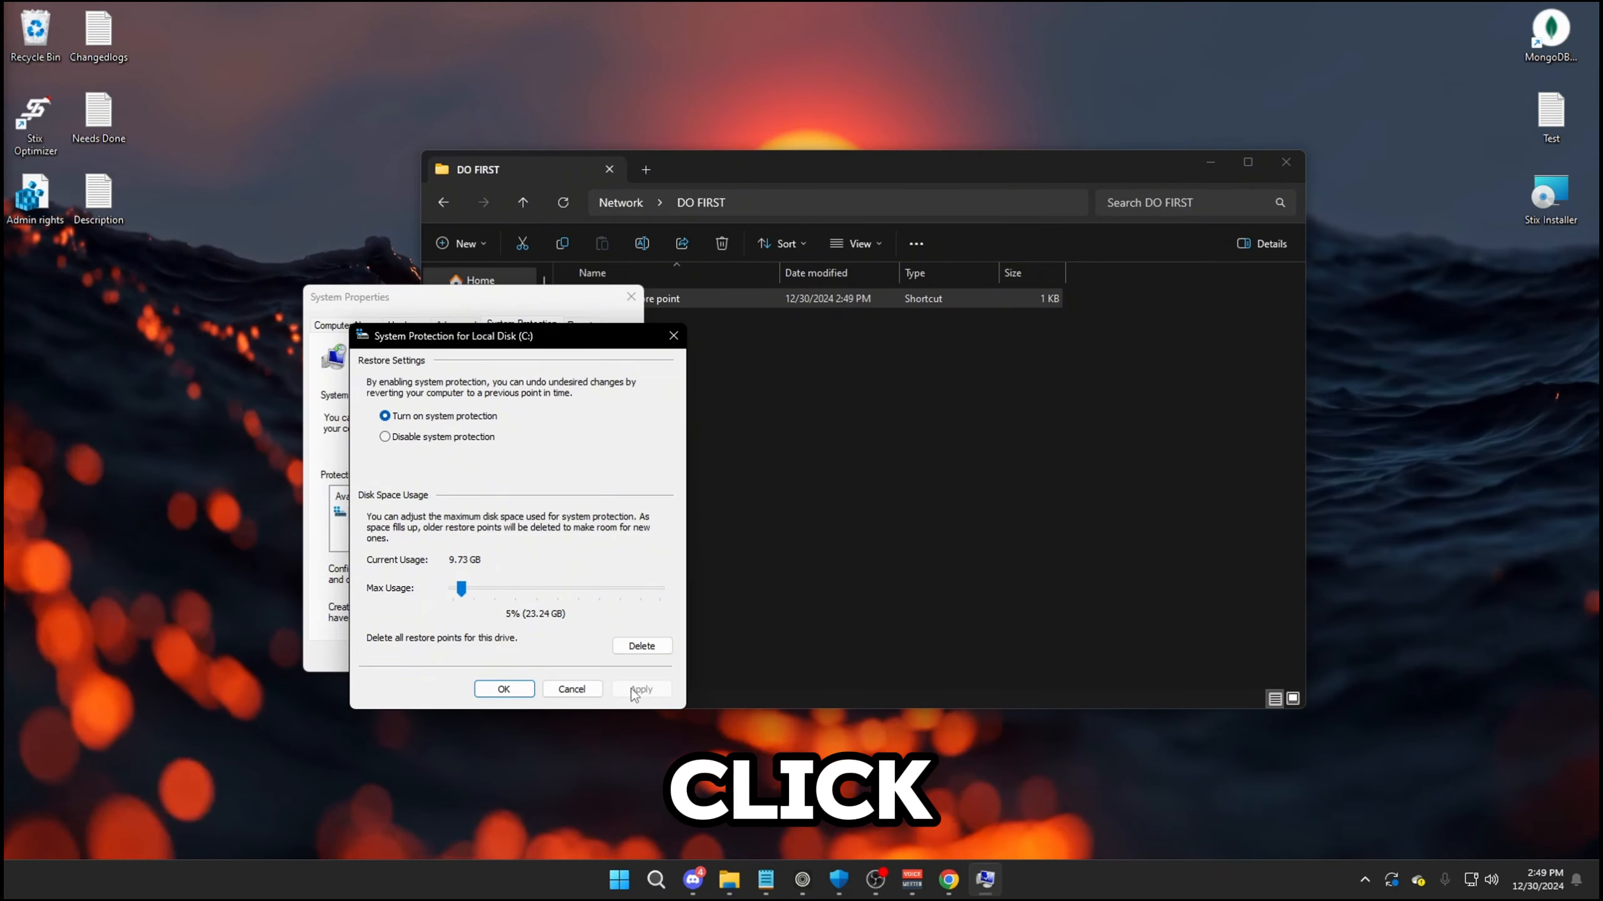
left_click(506, 689)
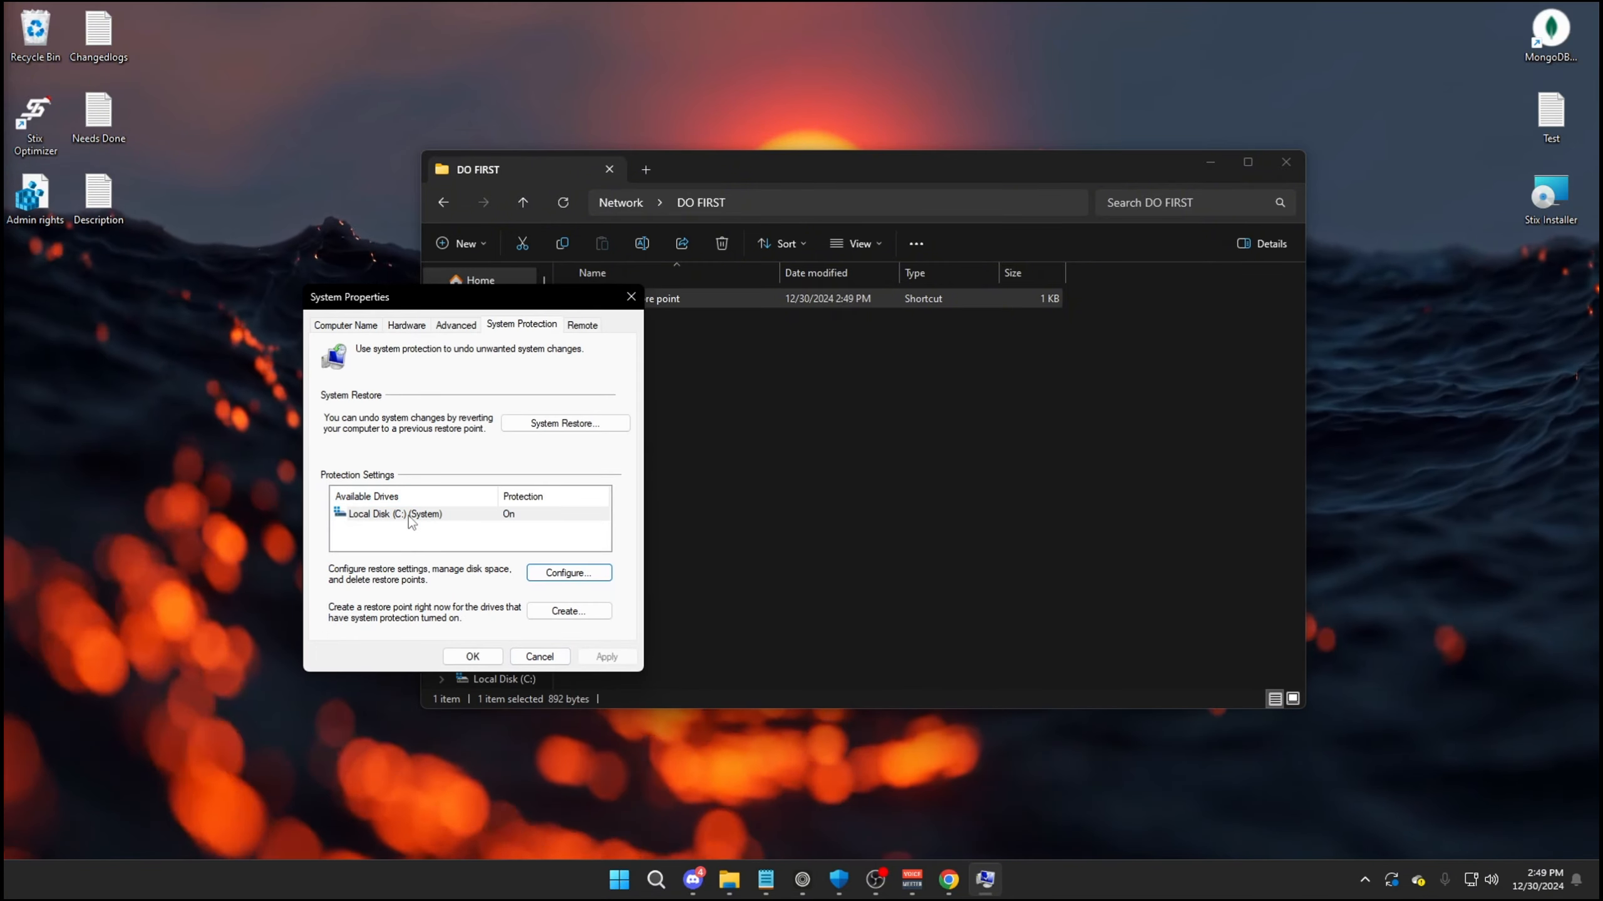
Create a restore point for Local Disk (C:) described as "Before Networki" and close System Properties.
left_click(408, 515)
left_click(558, 612)
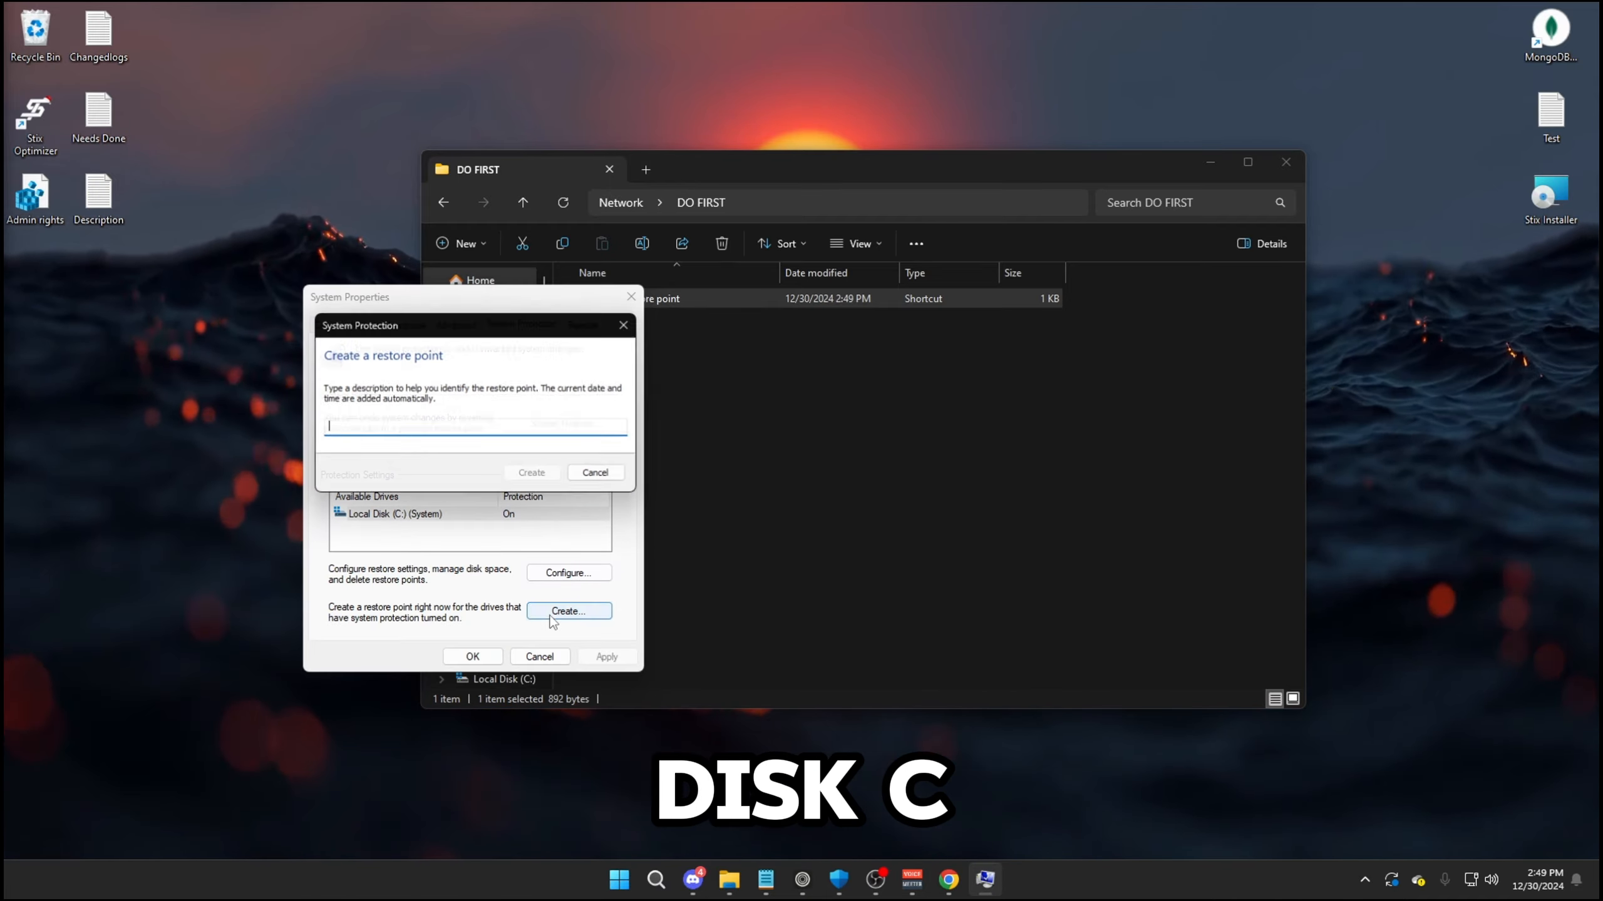
type("Before Netwo")
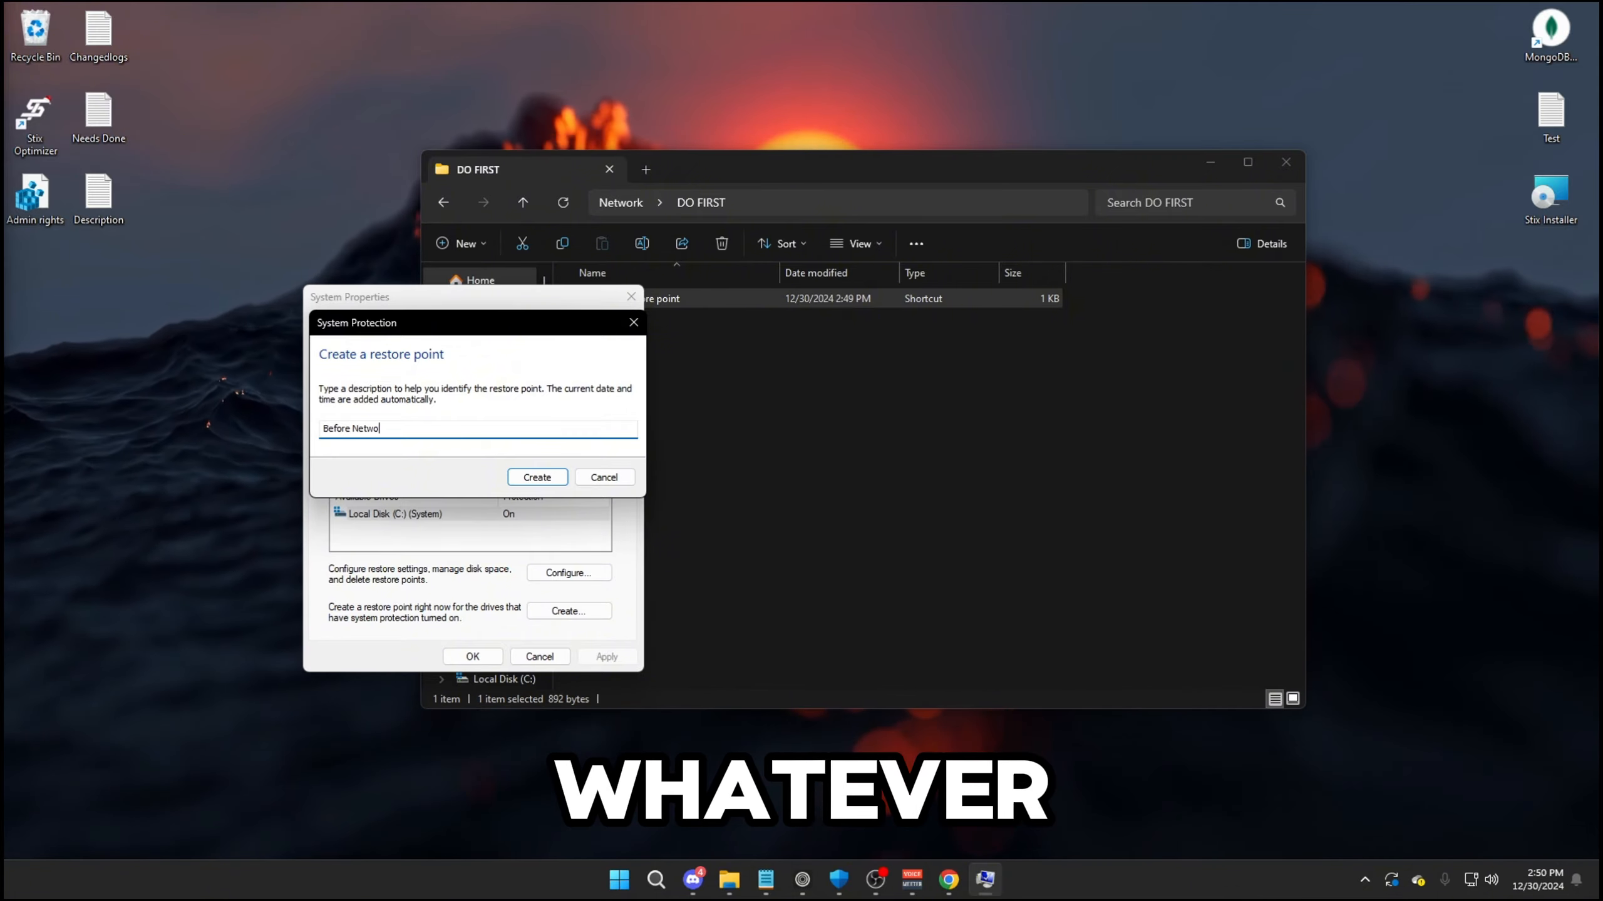
type("rki")
key("Return")
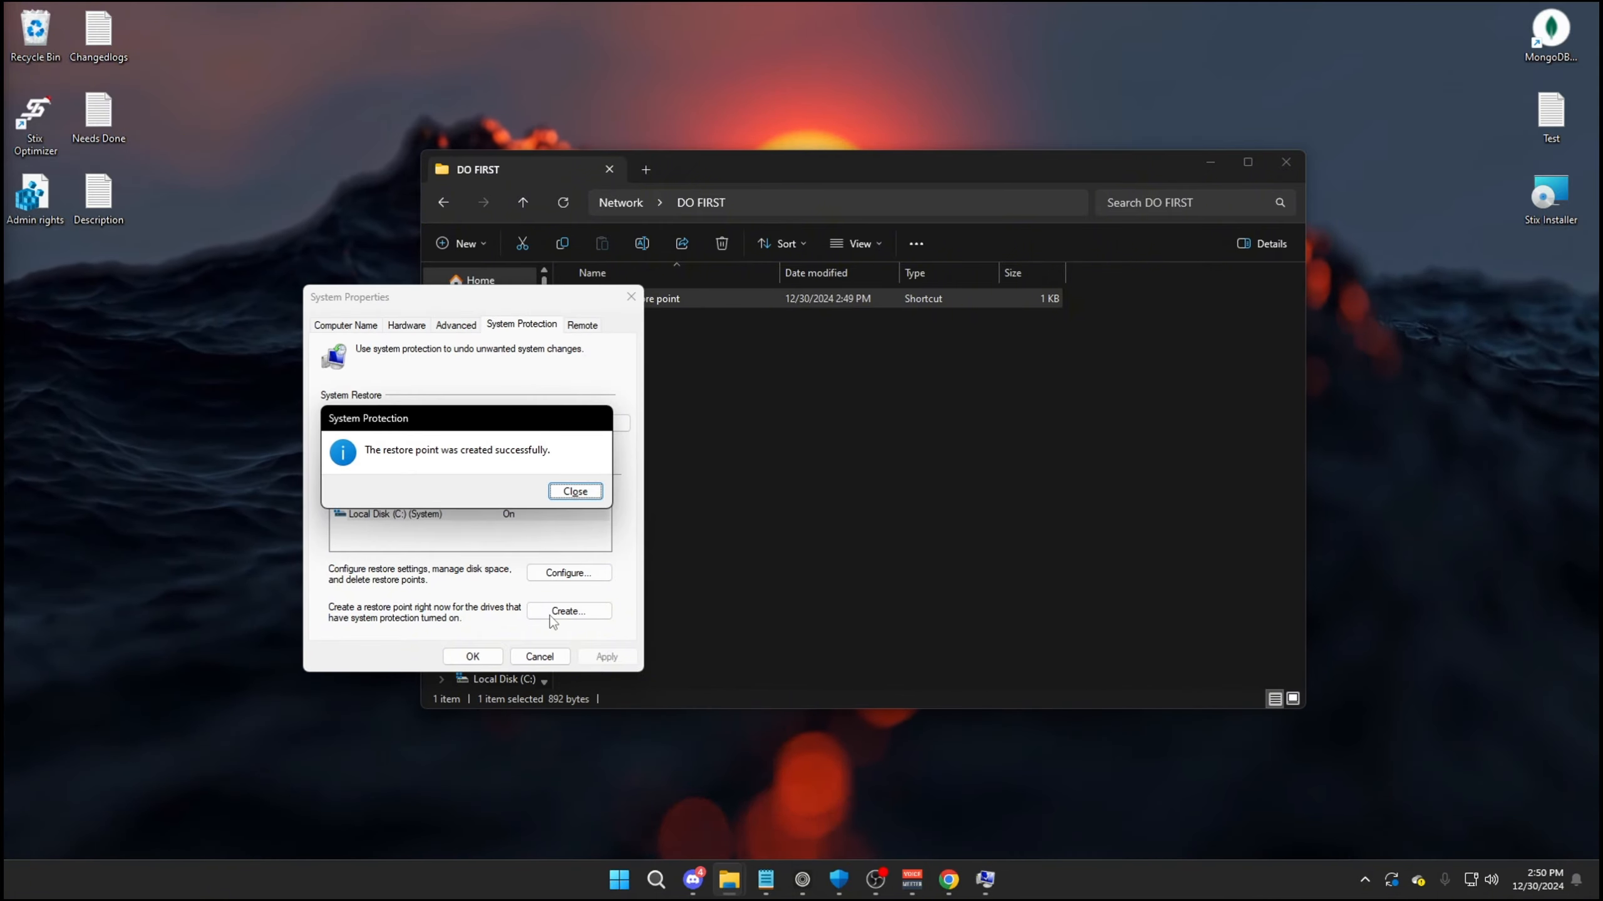
left_click(574, 493)
left_click(473, 657)
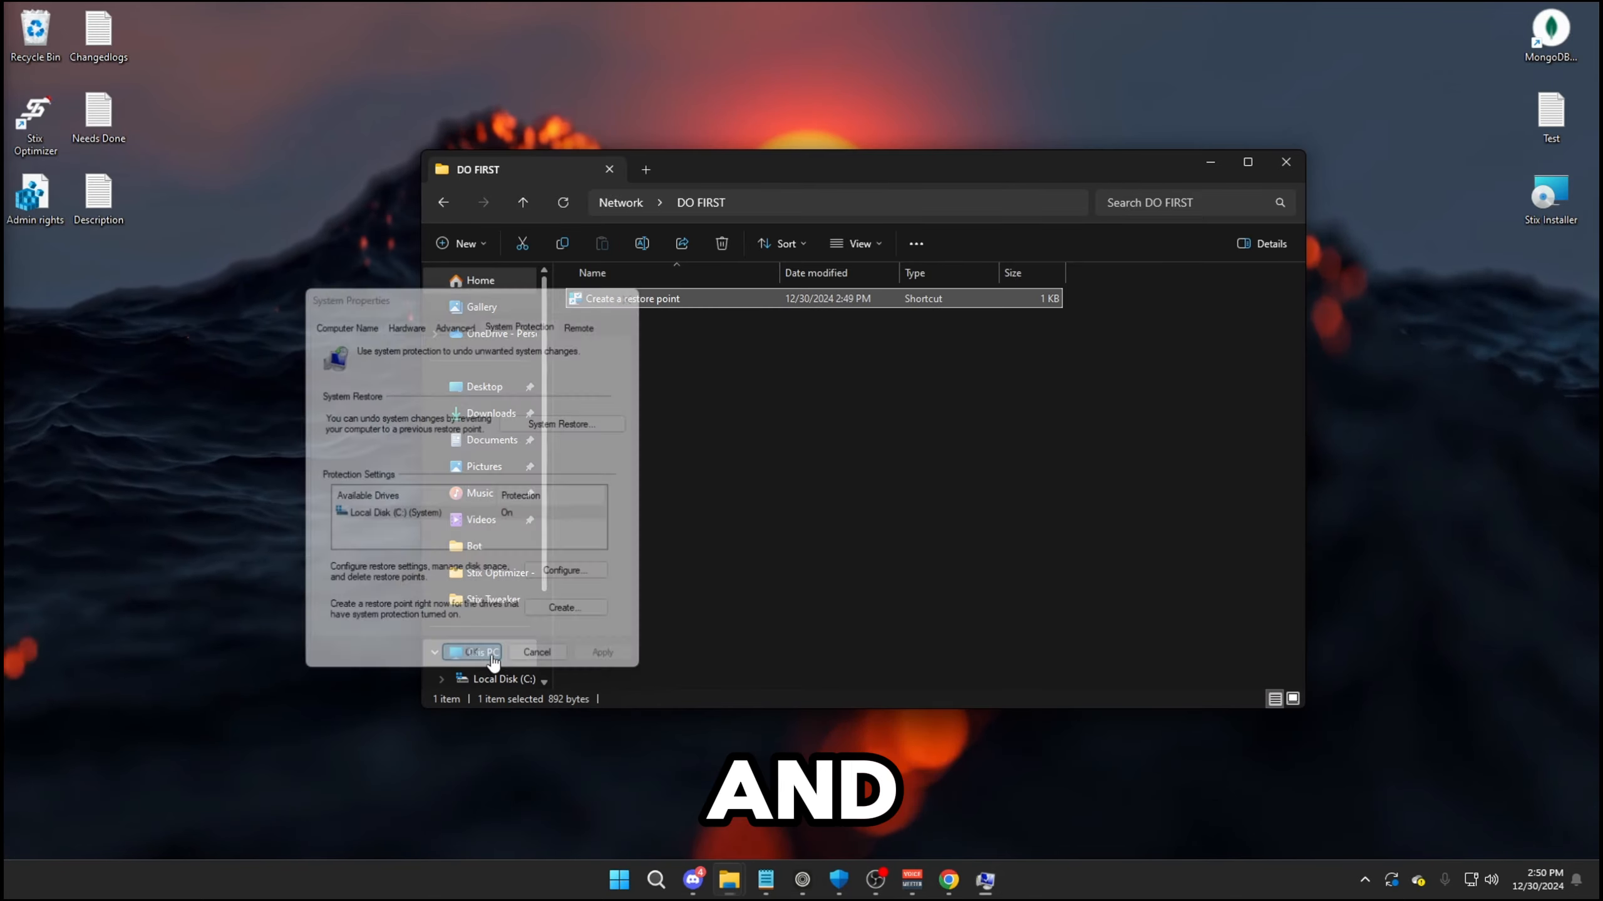
Return to the Network folder and open its Files subfolder.
key("alt+Left")
double_click(603, 323)
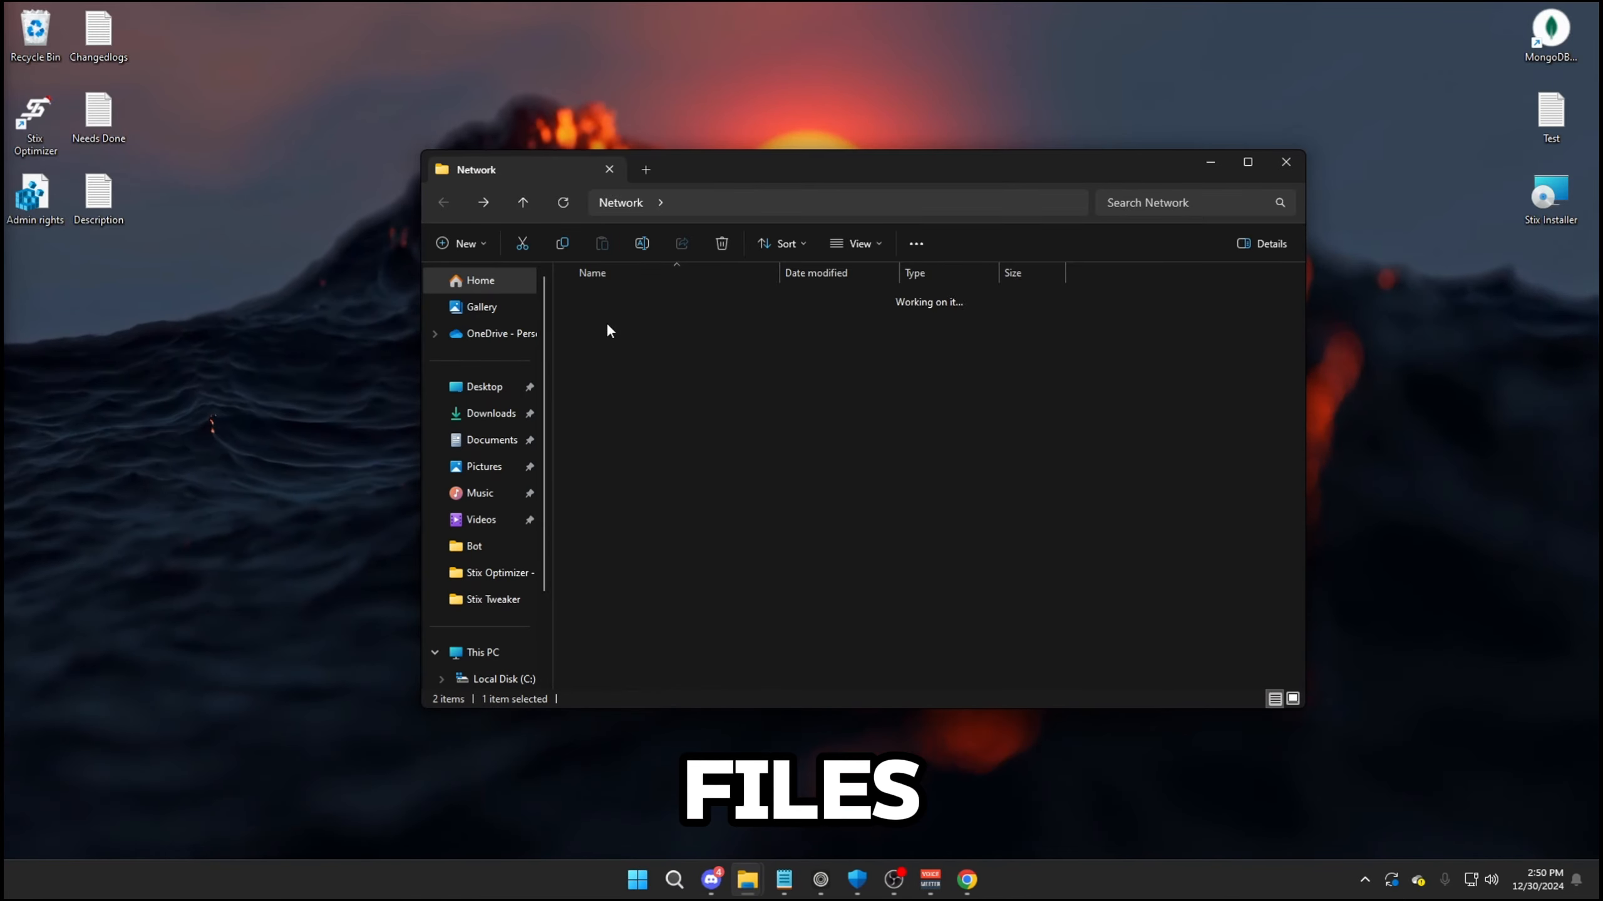
left_click_drag(711, 178, 662, 233)
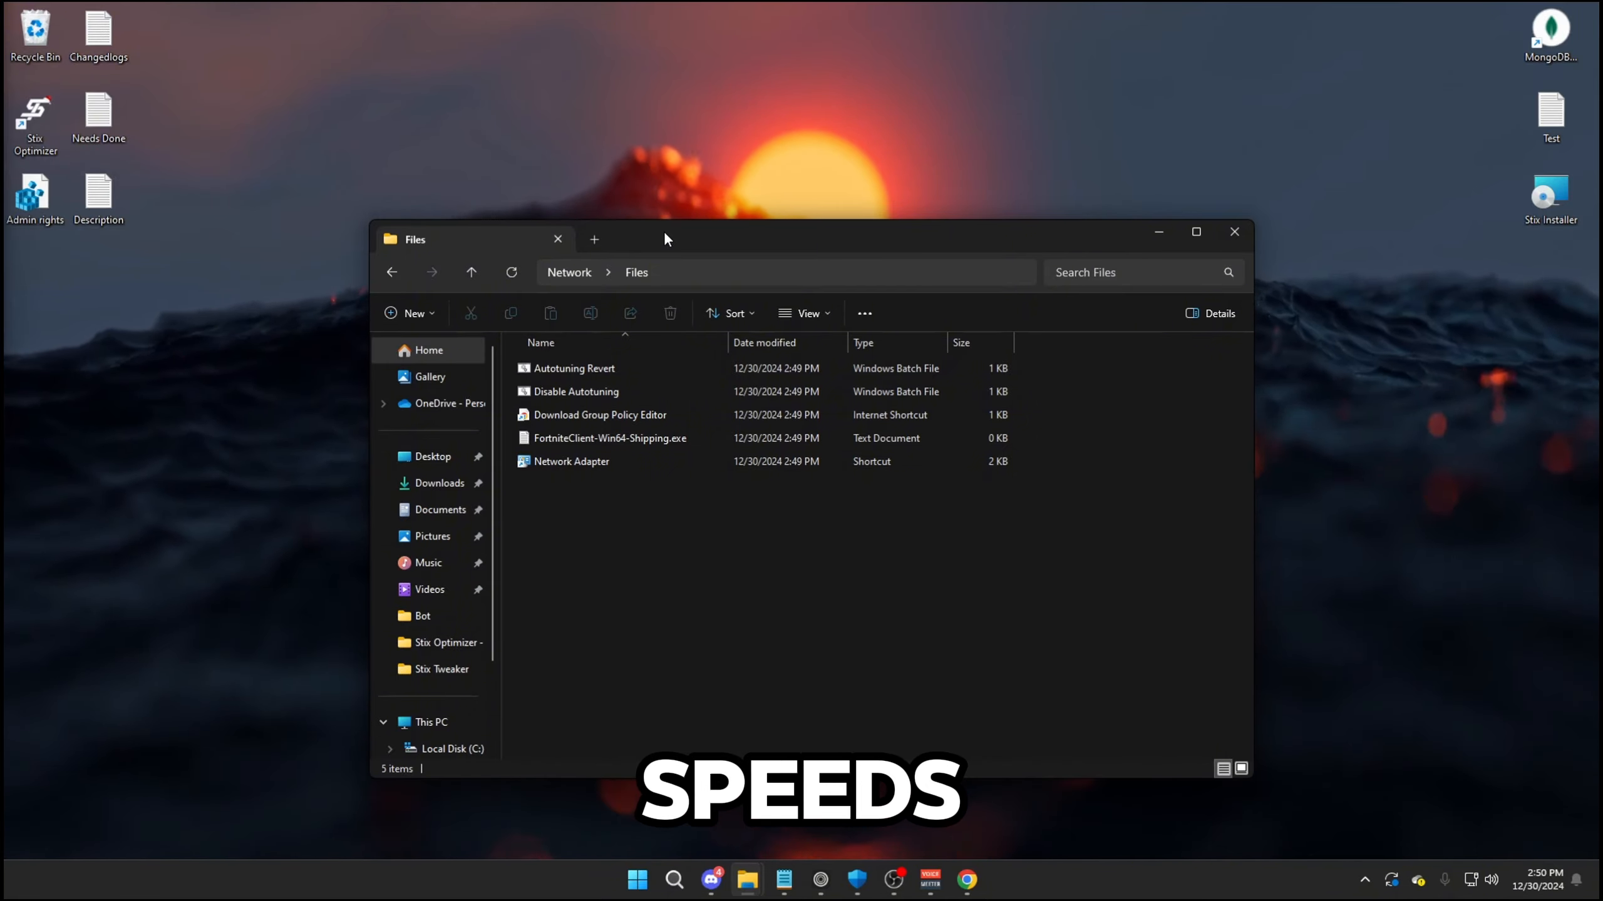
Run the Disable Autotuning batch file as administrator, allowing it past the SmartScreen block.
right_click(607, 396)
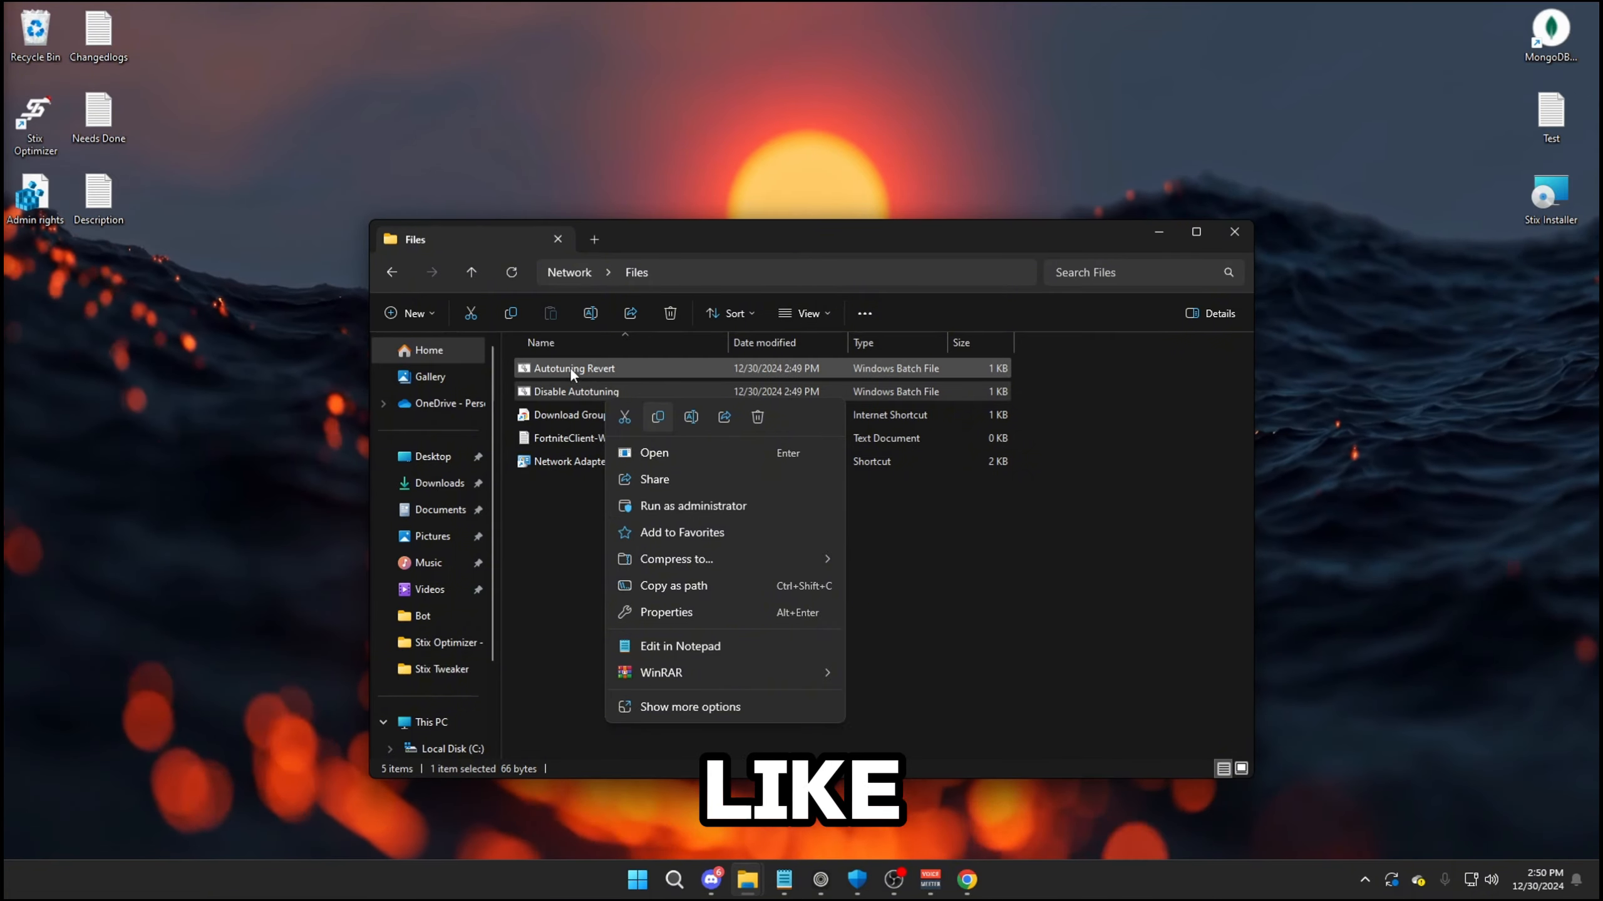
left_click(588, 370)
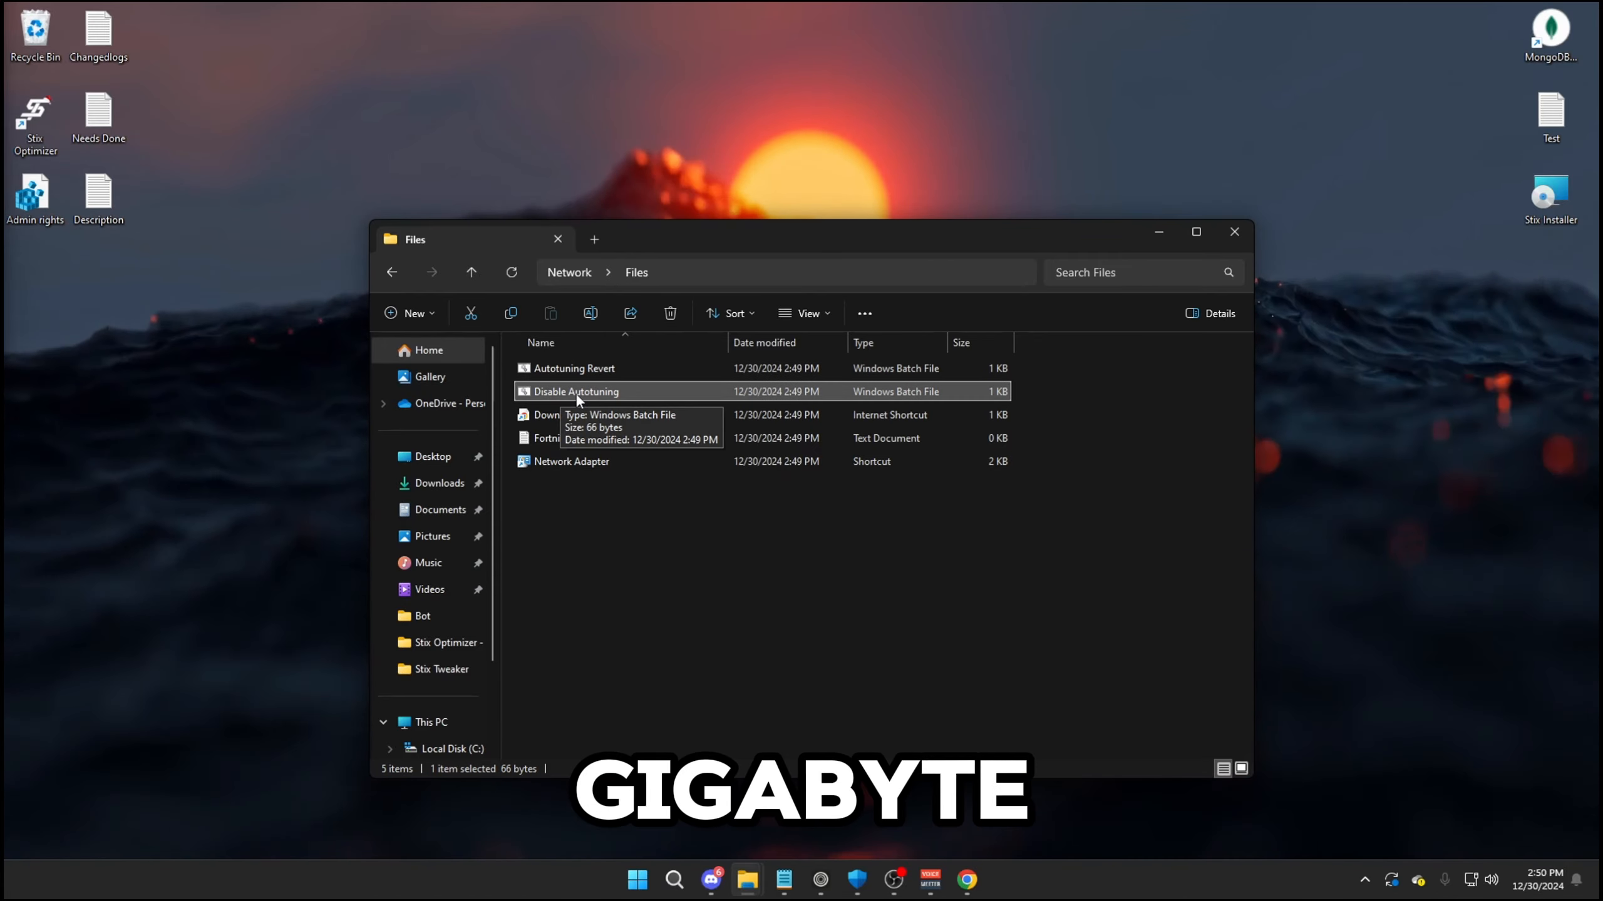
right_click(576, 394)
left_click(663, 500)
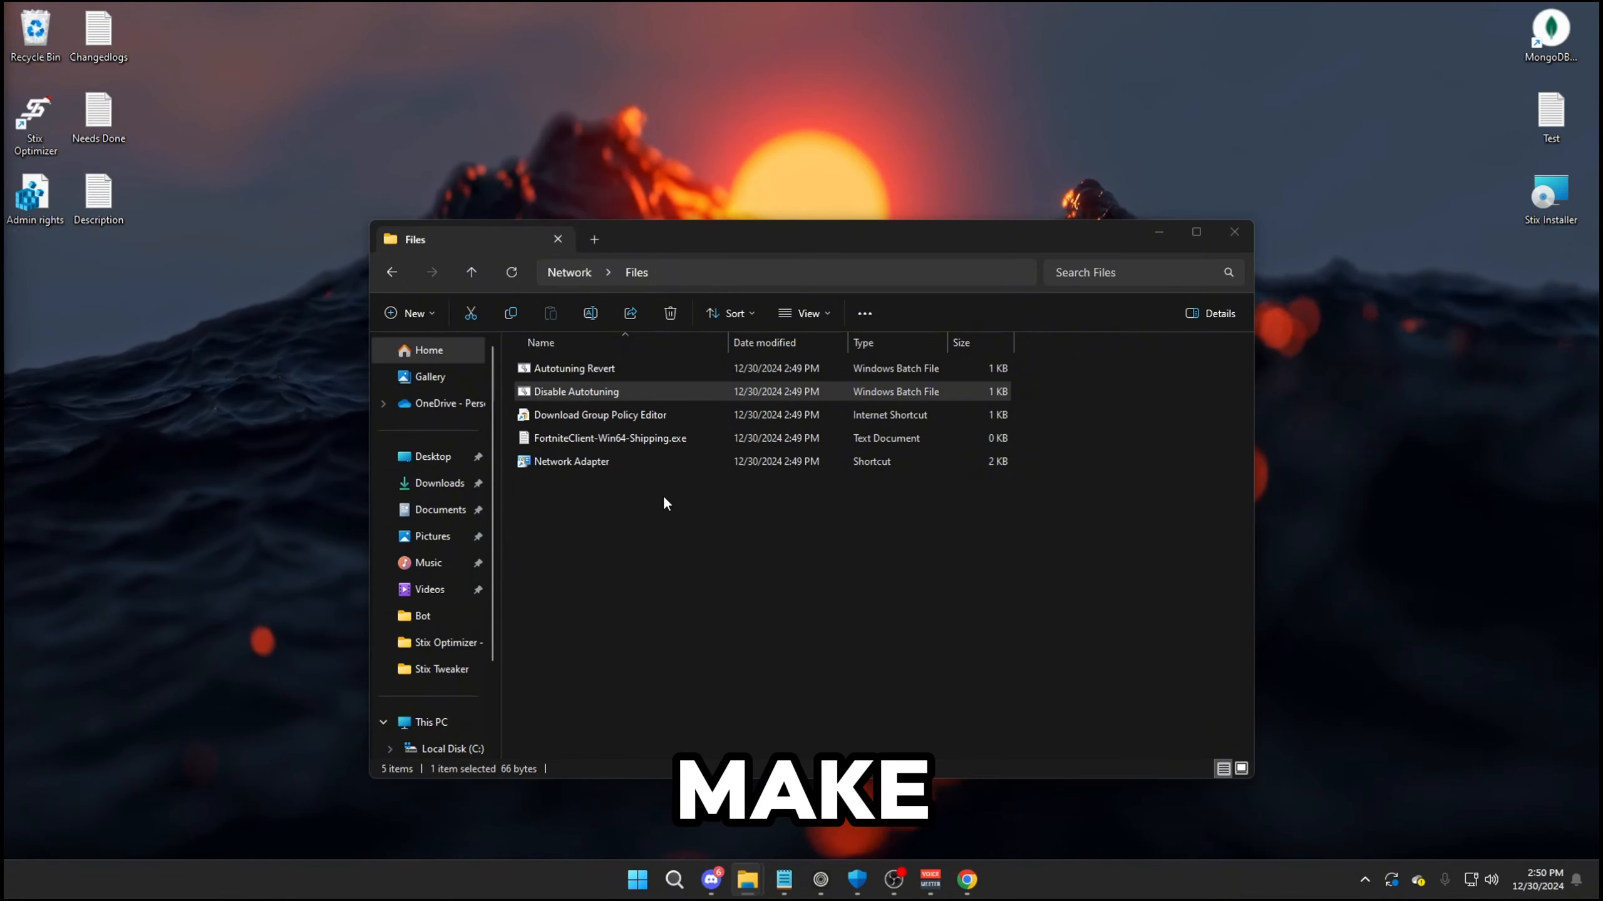
left_click(634, 322)
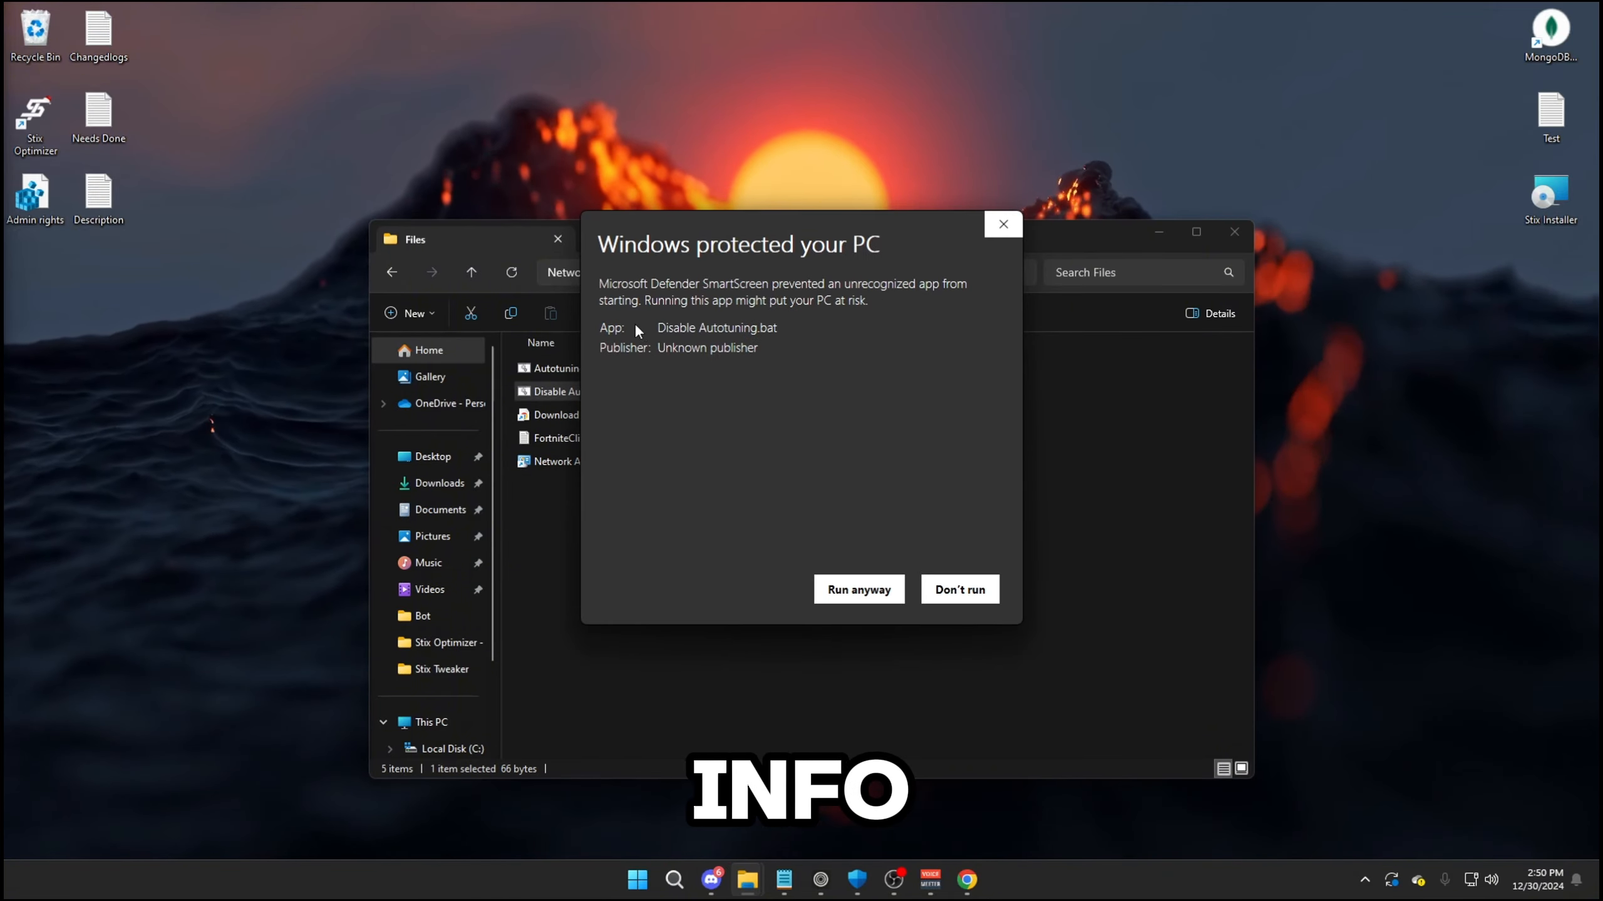
left_click(837, 591)
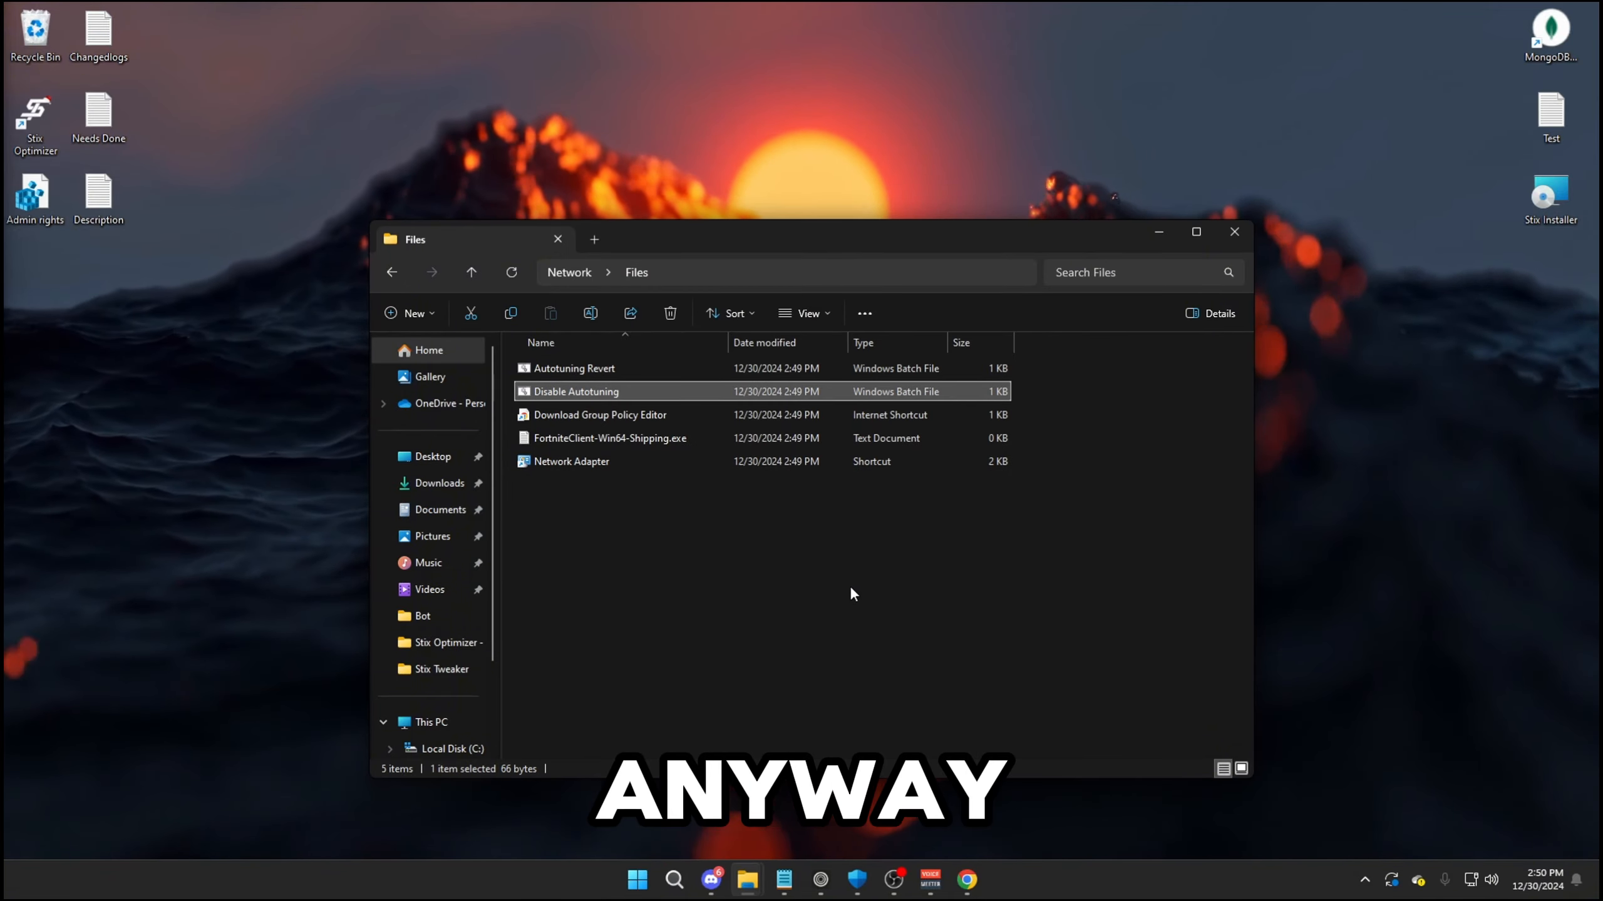
Open the Network Adapter shortcut despite the security warning and go to the adapter settings.
double_click(566, 465)
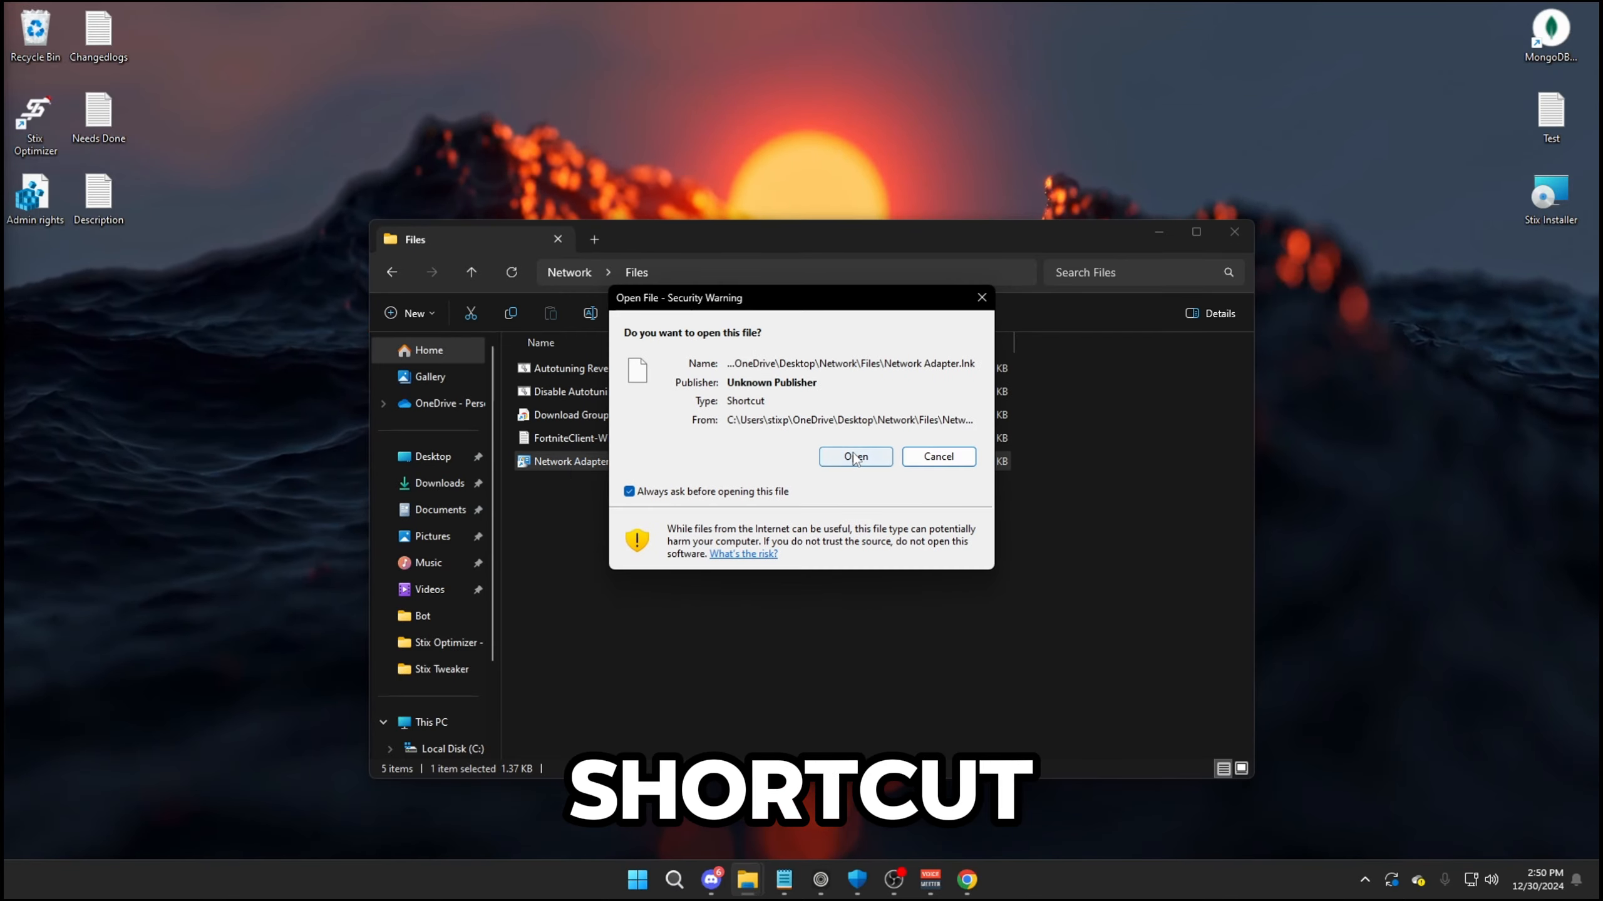
left_click(850, 454)
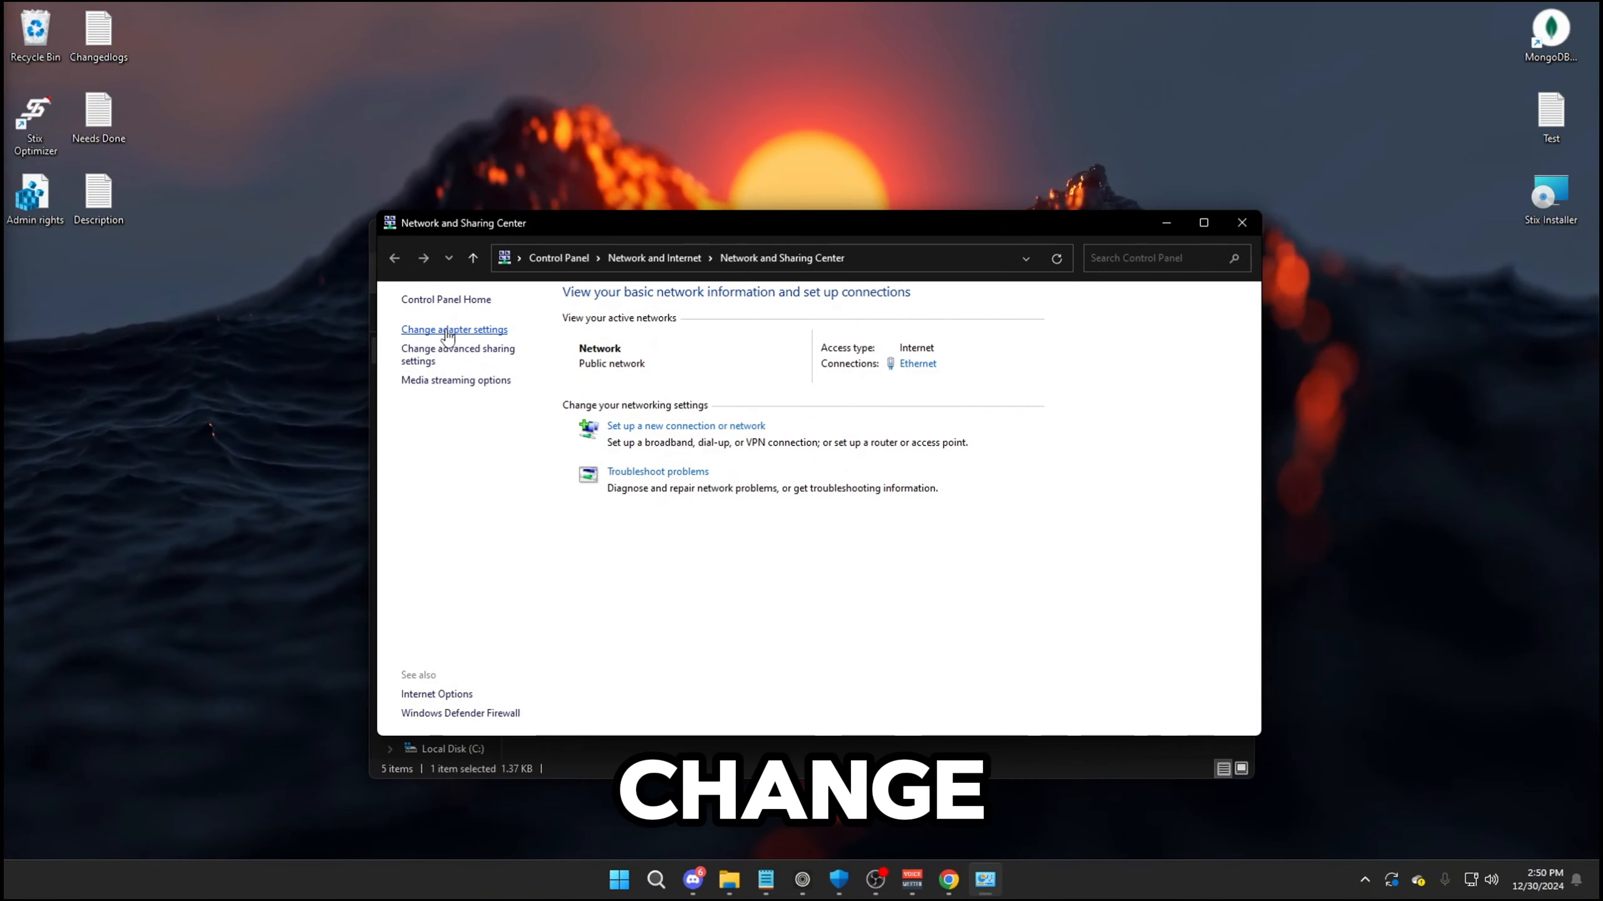
left_click(467, 342)
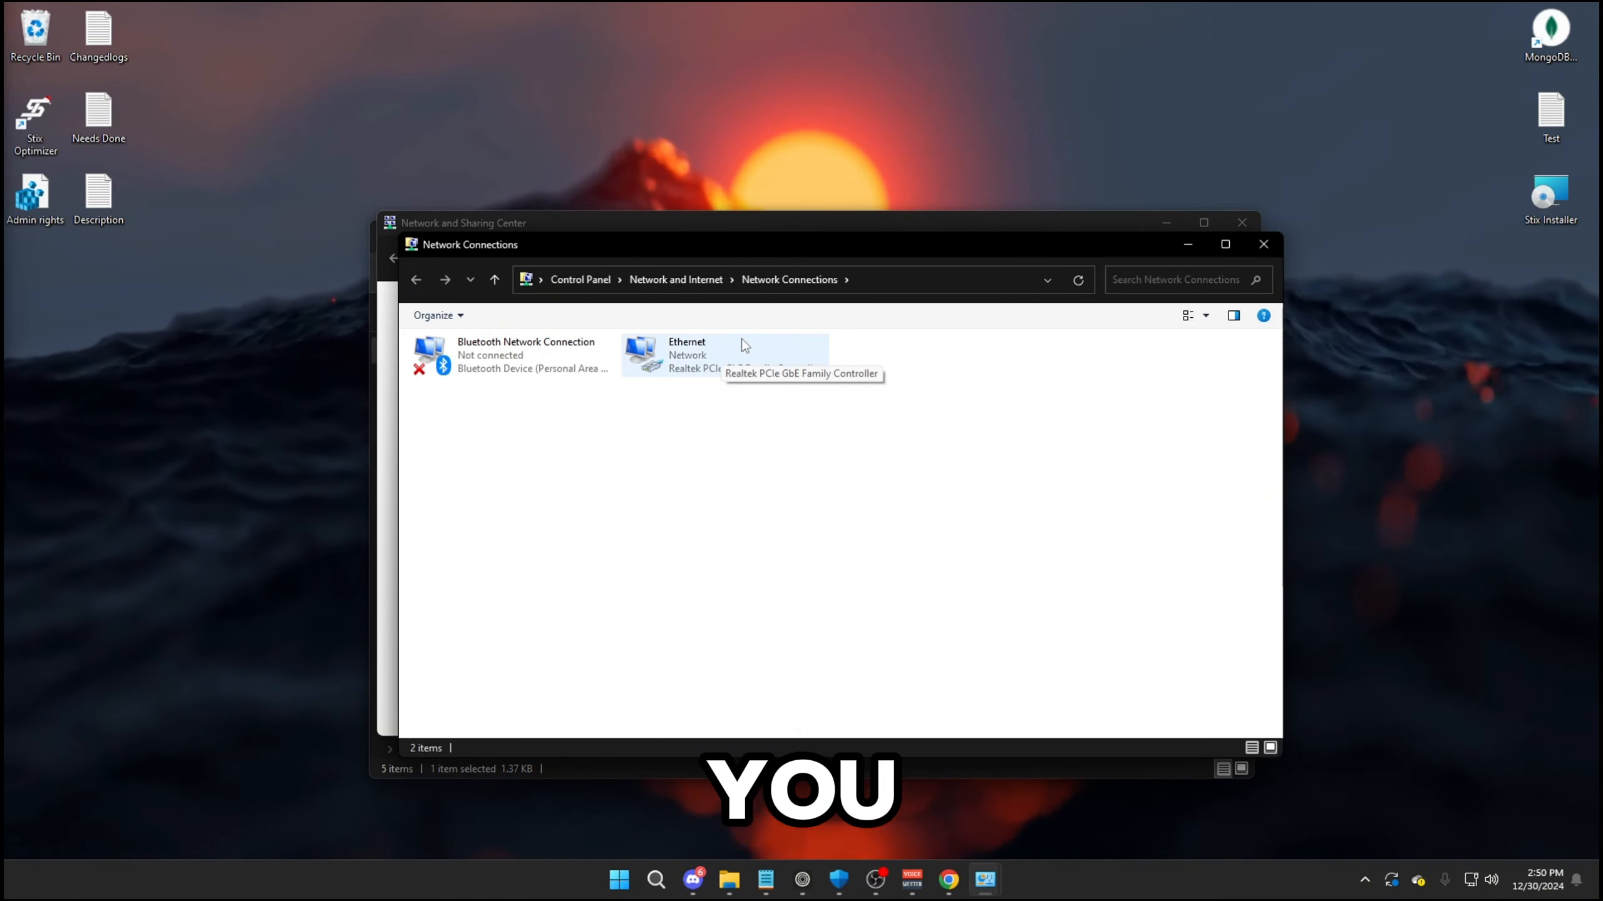
Open the properties of the Ethernet connection on the Realtek PCIe GbE Family Controller.
left_click(751, 347)
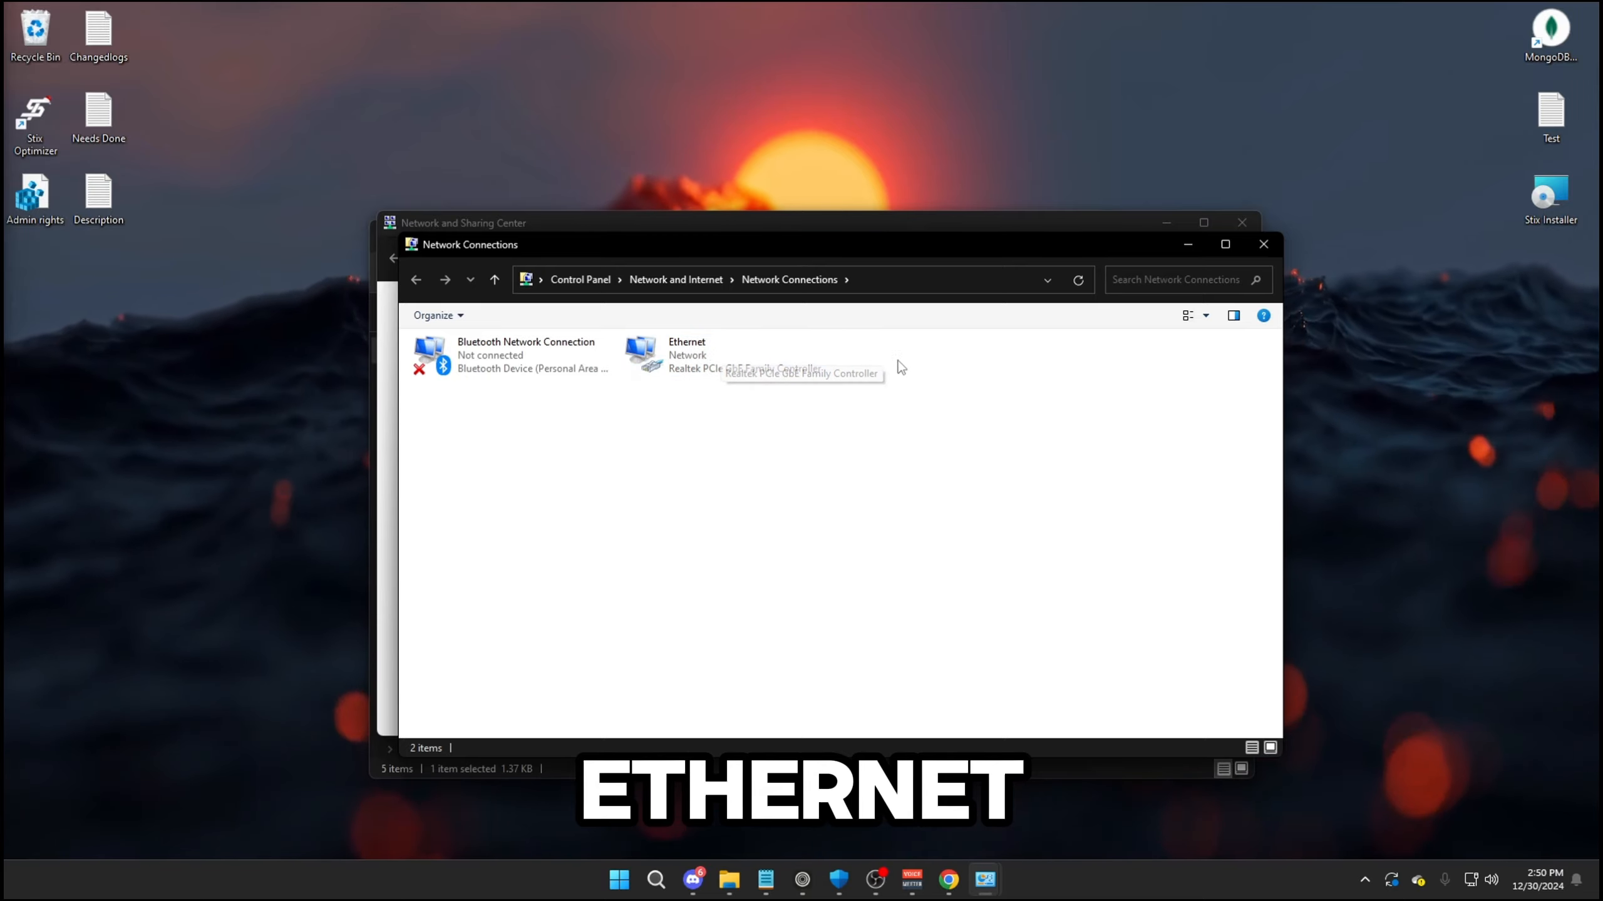
right_click(772, 347)
left_click(817, 358)
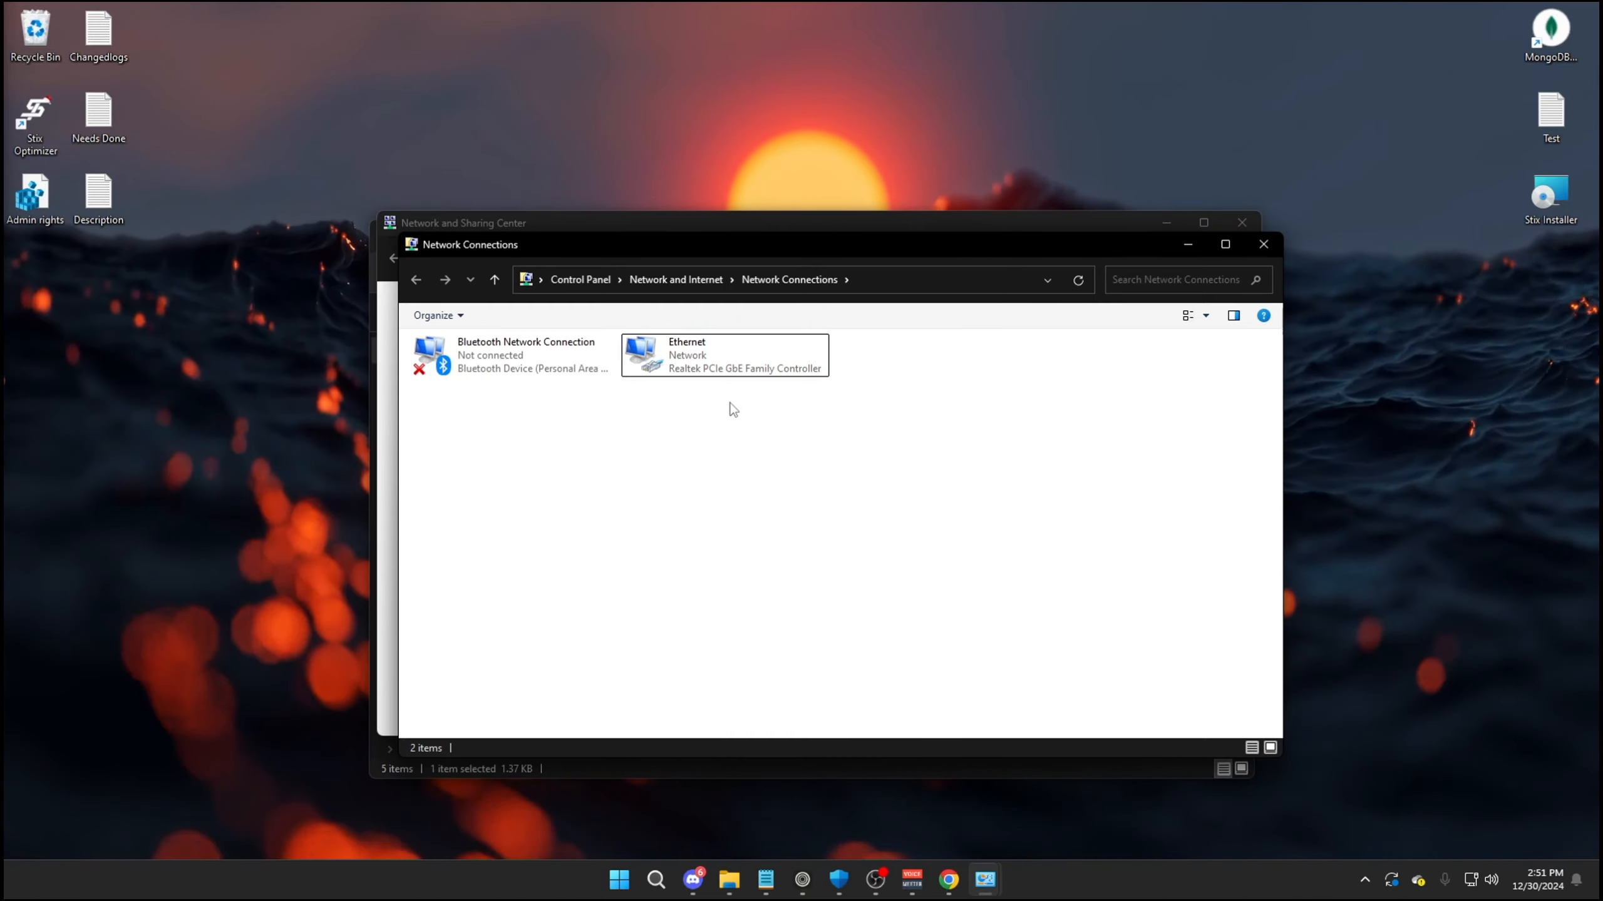
right_click(735, 371)
left_click(806, 526)
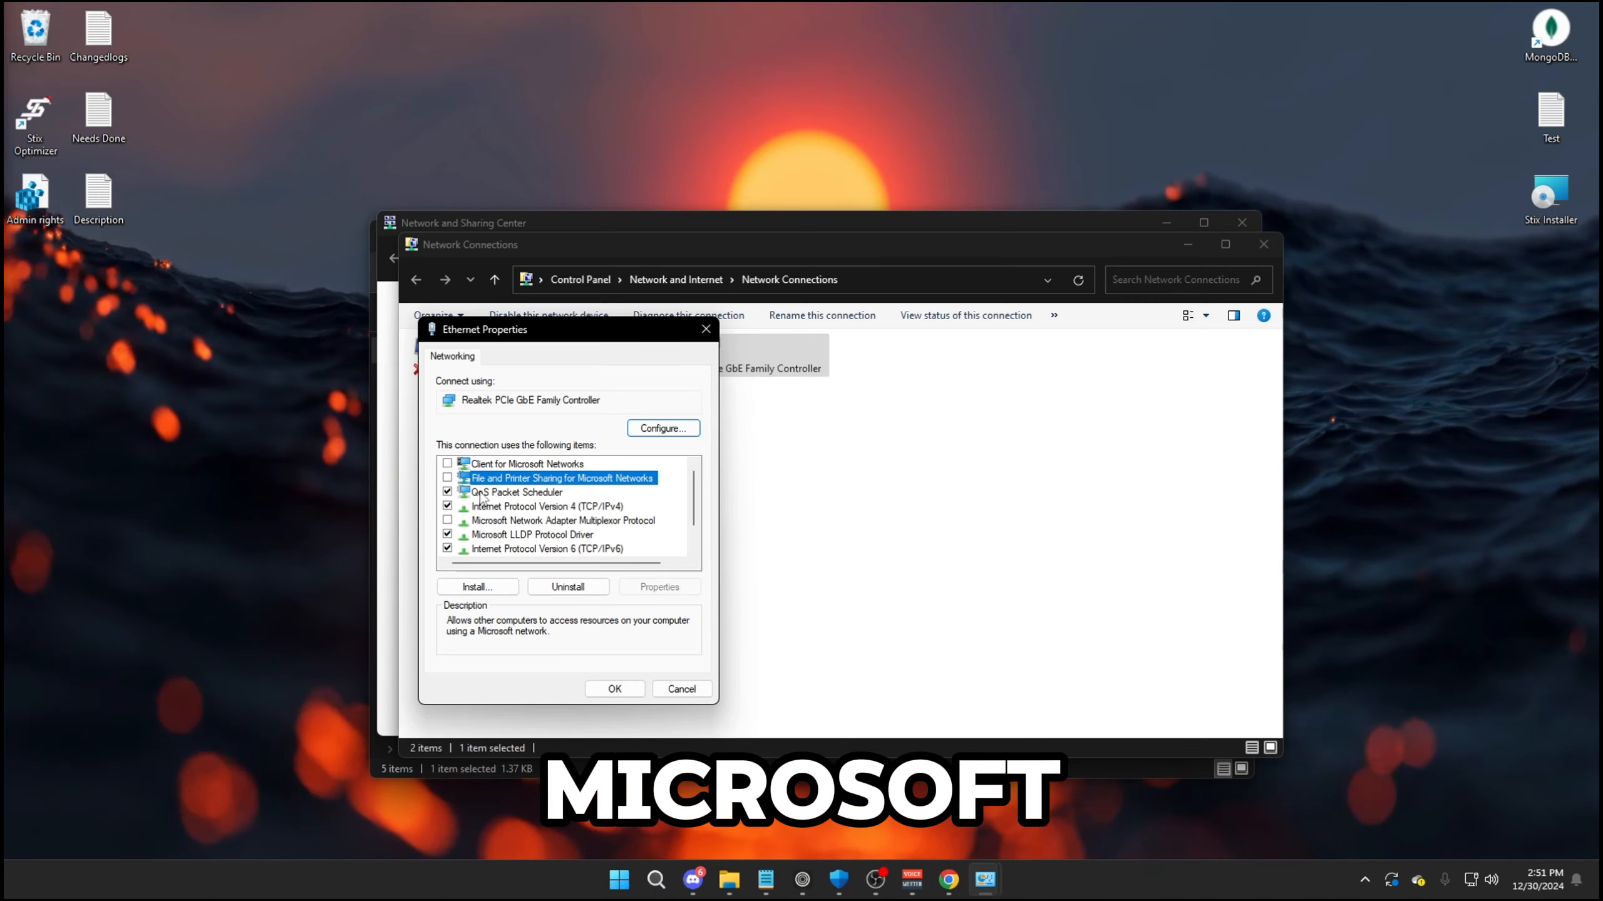
Disable the Microsoft LLDP Protocol Driver, Internet Protocol Version 6 and both Link-Layer Topology Discovery items for the Ethernet connection and confirm.
left_click(447, 535)
scroll(452, 534, "down", 1)
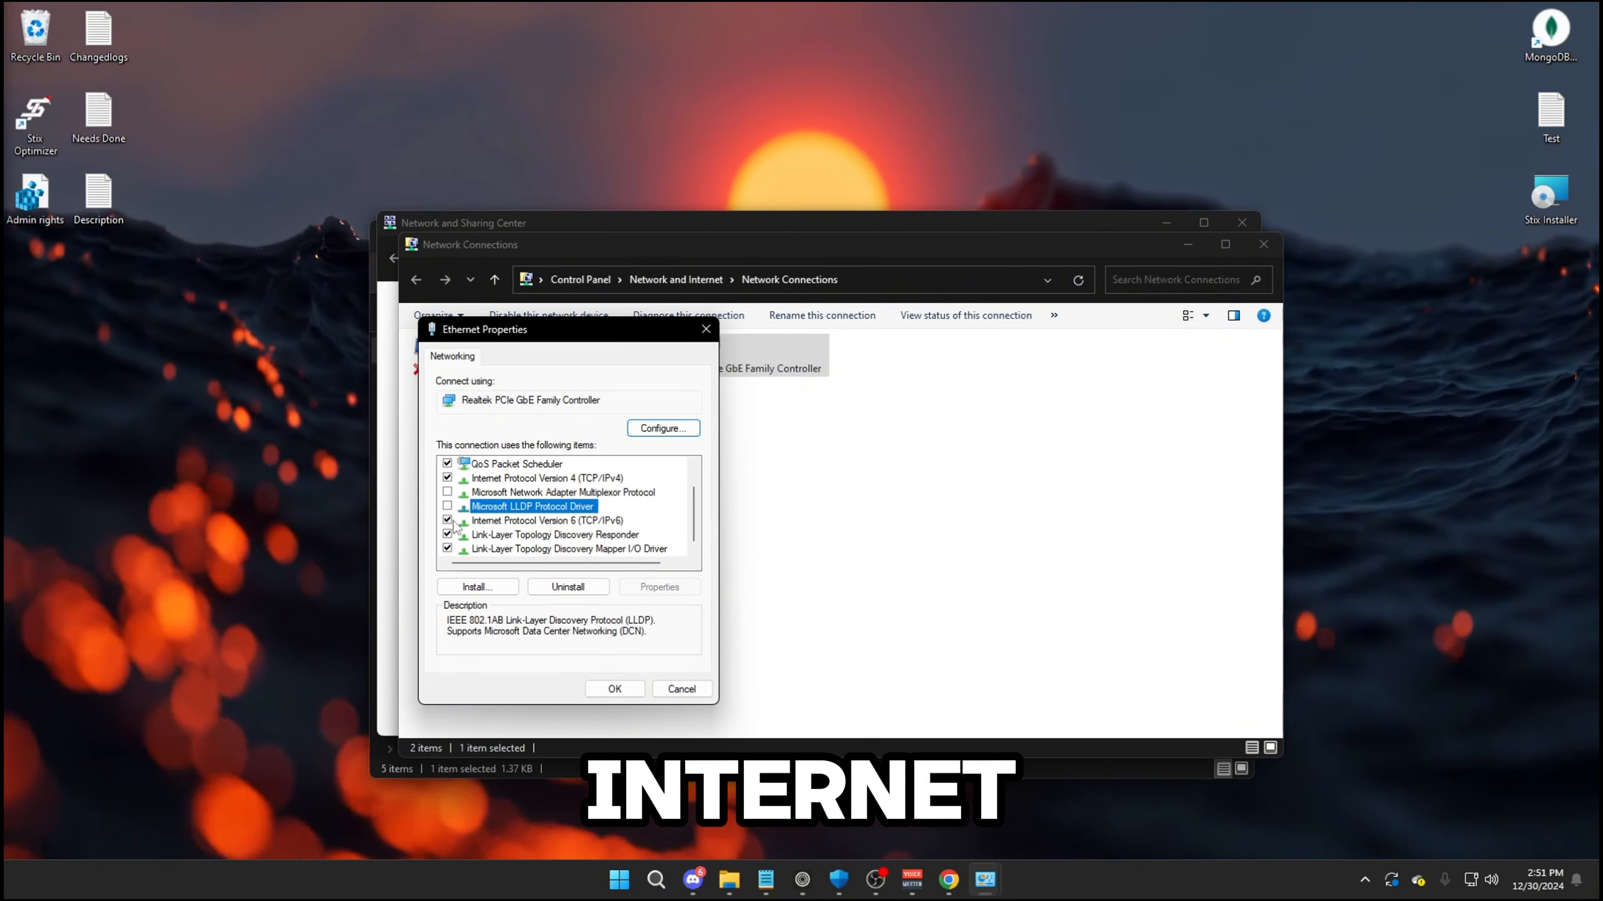
left_click(447, 520)
left_click(448, 534)
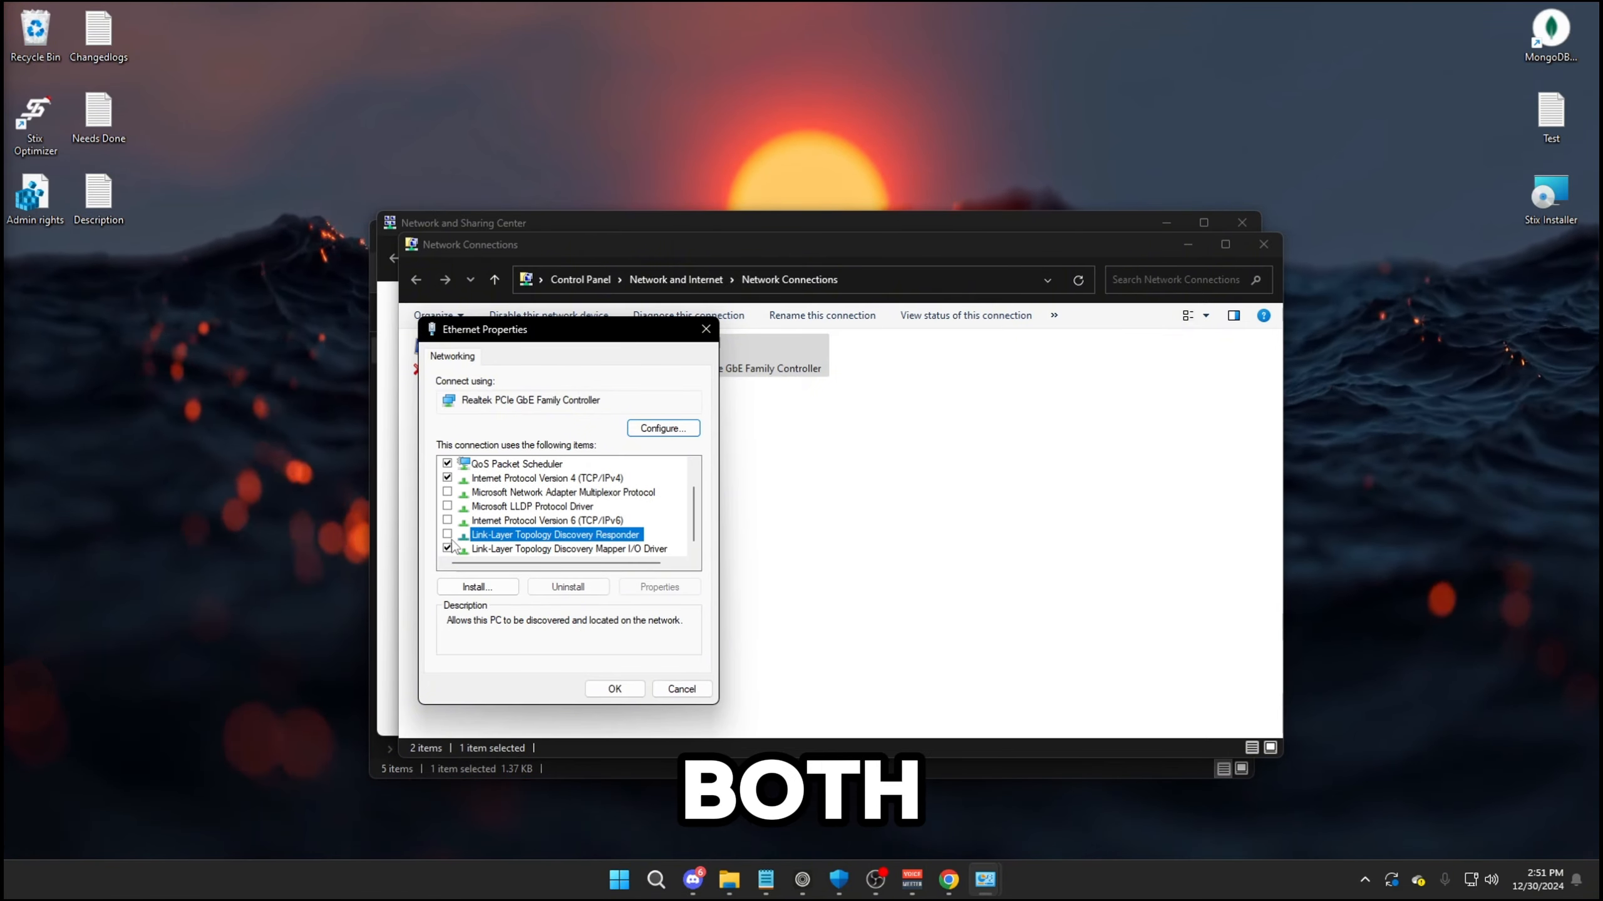
left_click(447, 548)
left_click(616, 689)
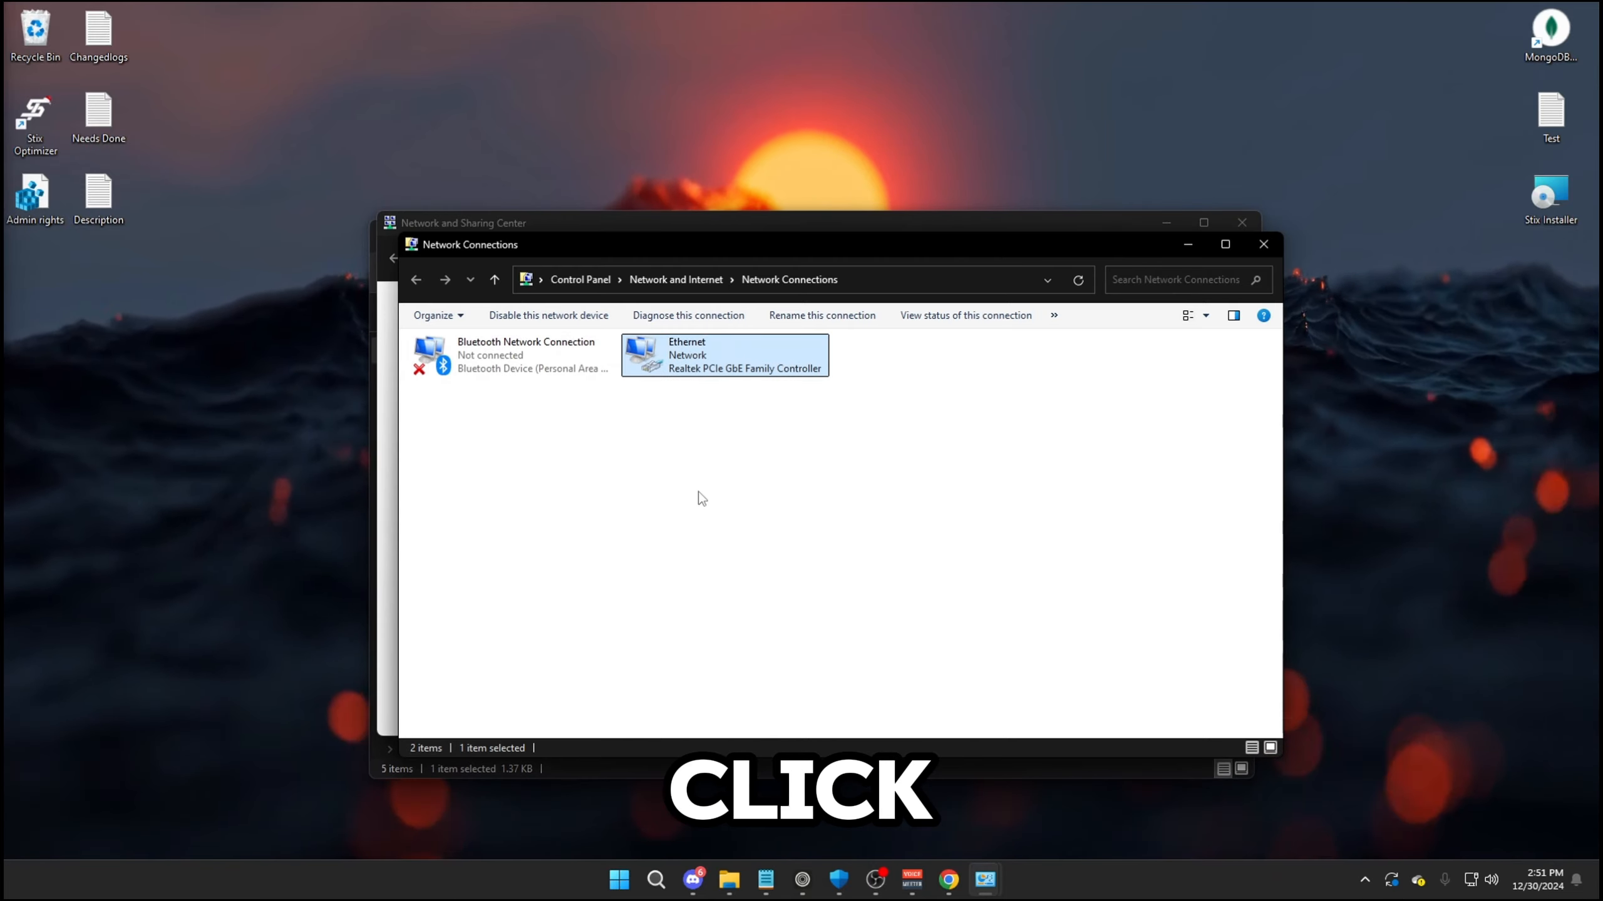
Open the Ethernet adapter's configuration from its properties and stop the computer from turning off this device to save power.
right_click(747, 365)
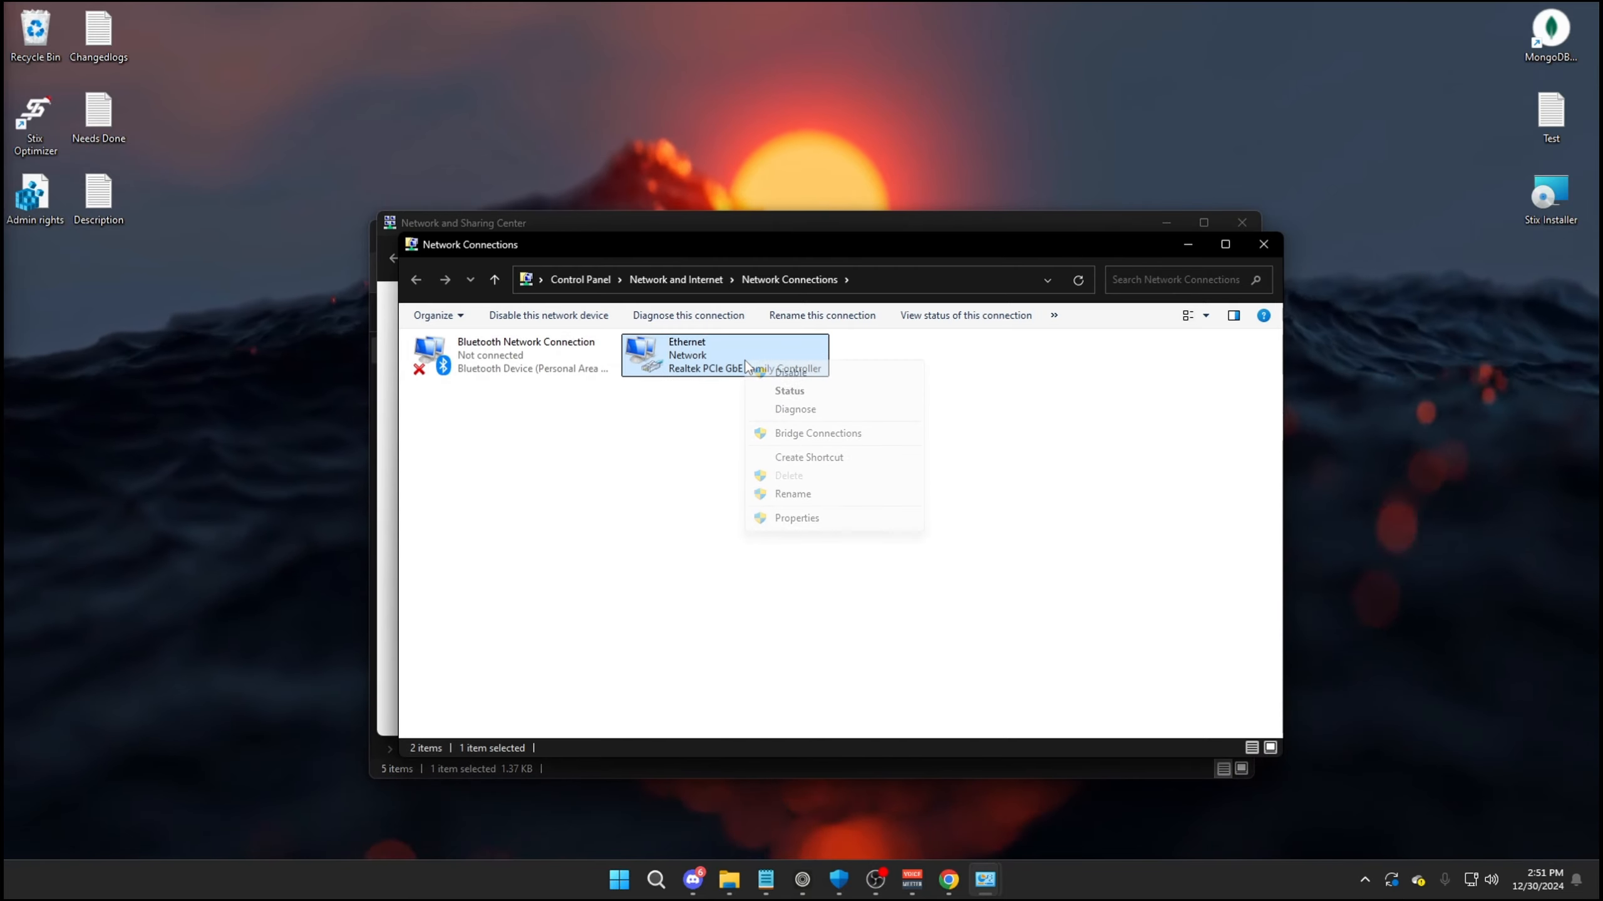
left_click(796, 521)
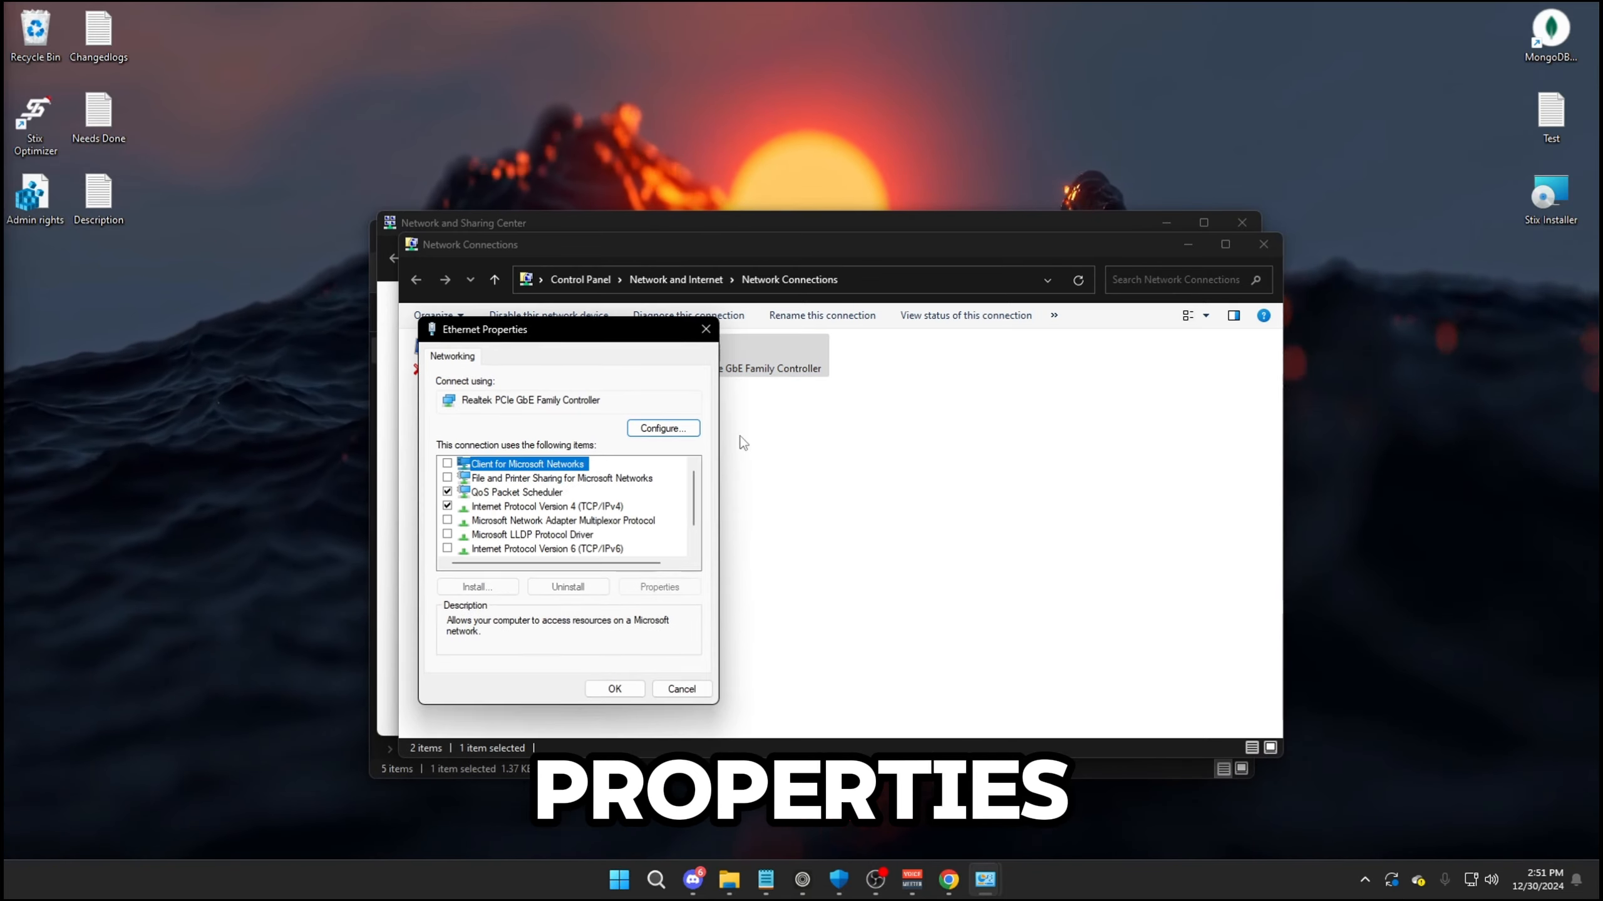
left_click(663, 429)
left_click_drag(300, 89, 683, 264)
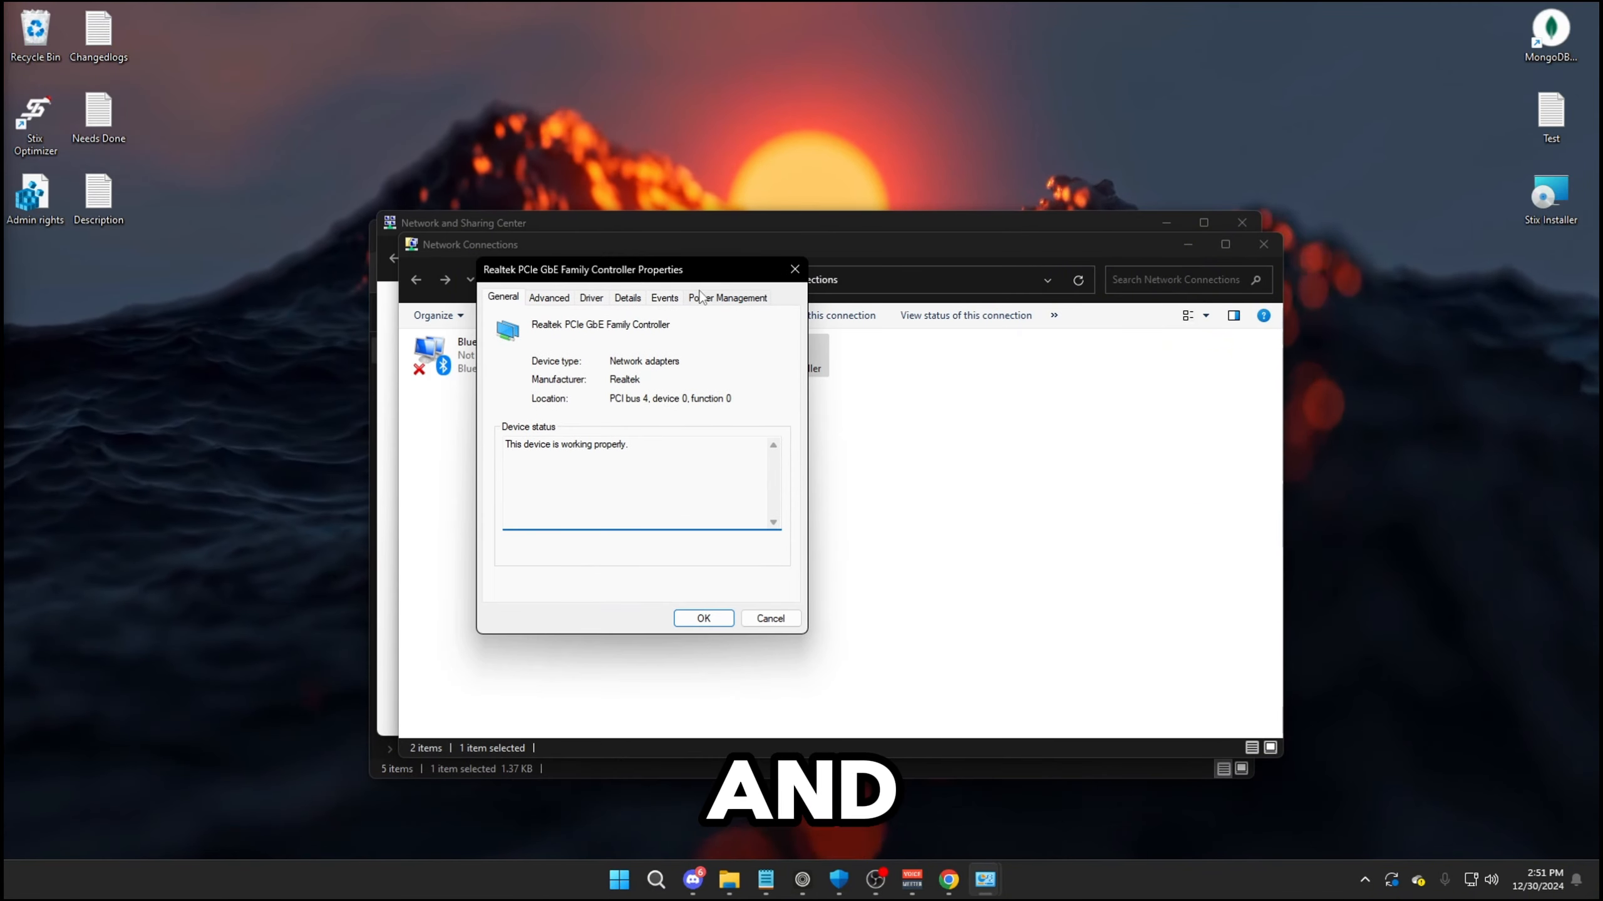
left_click(727, 297)
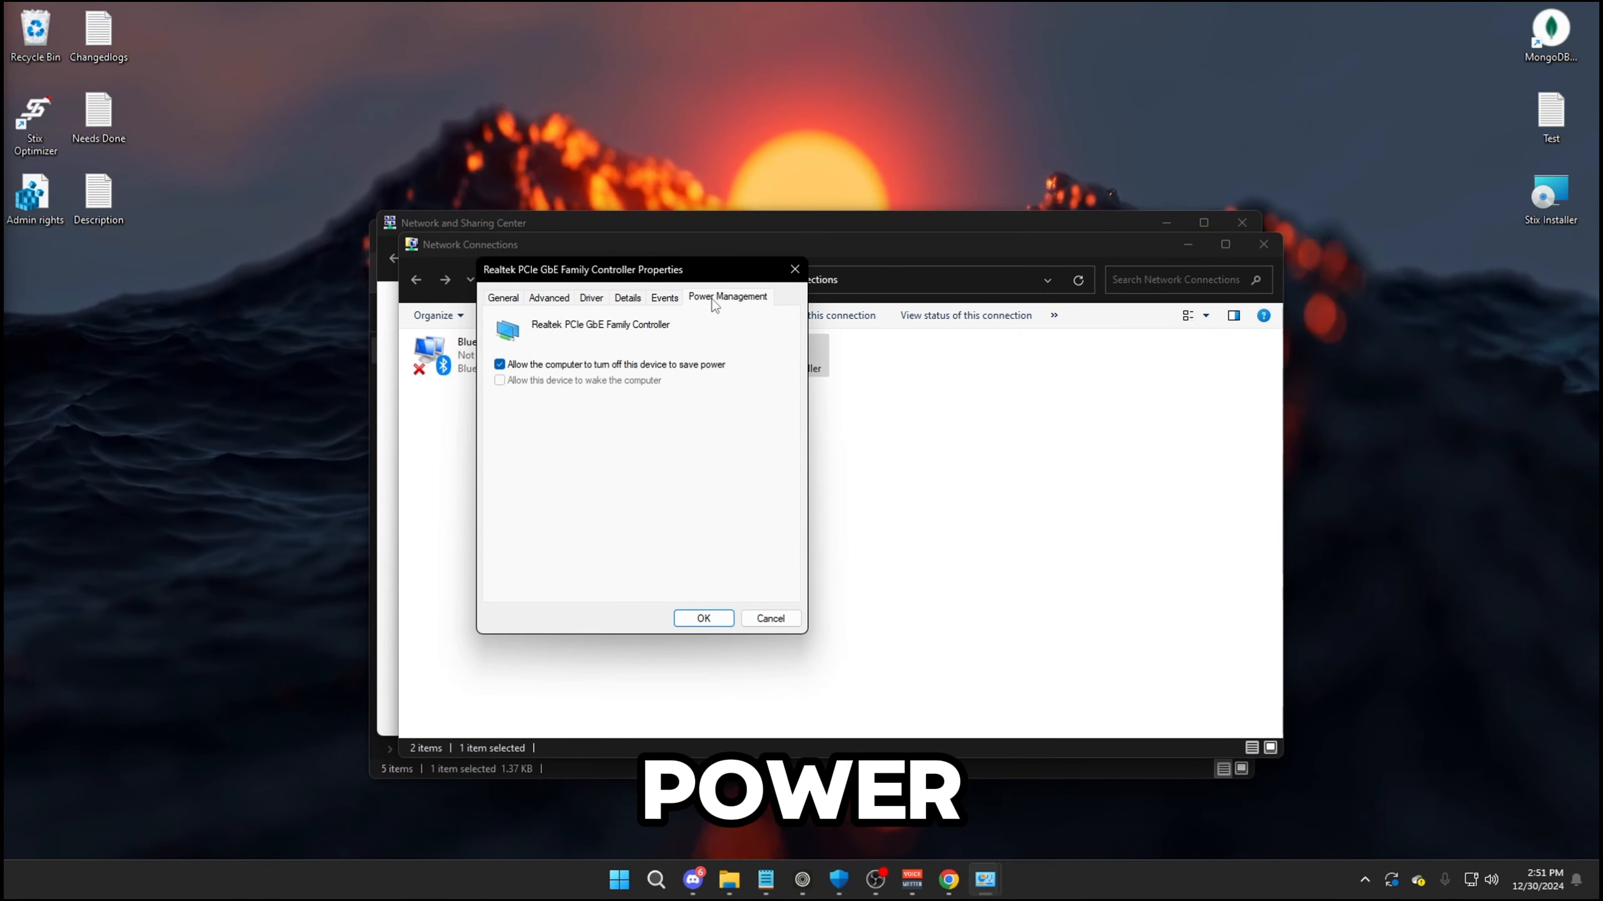
left_click(532, 365)
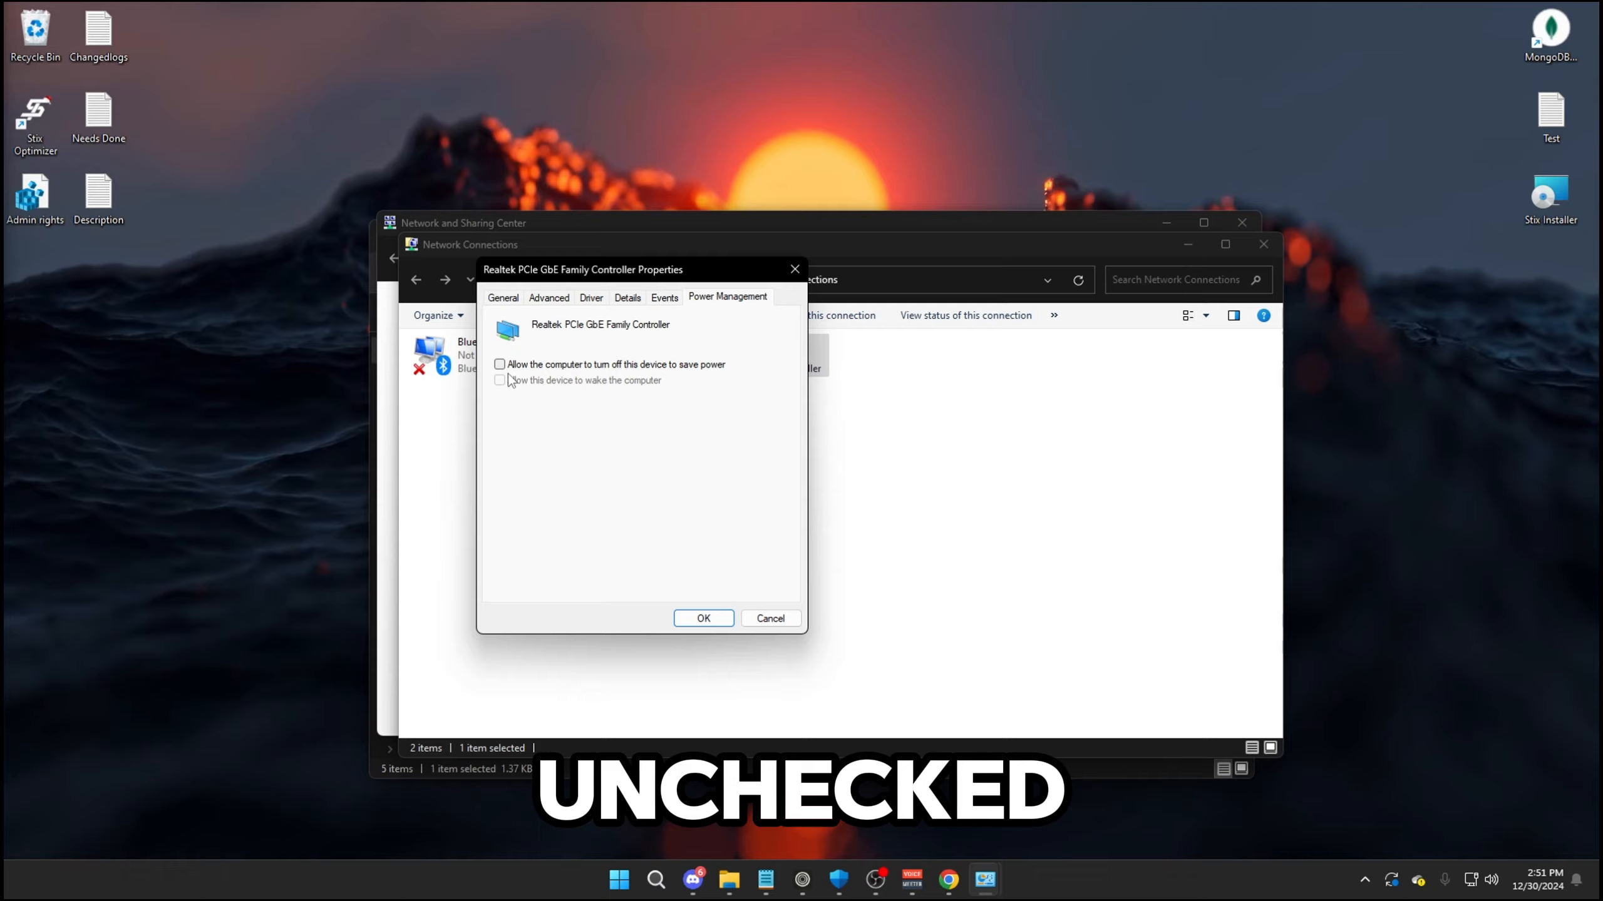
Check the values of the adapter's advanced properties from Energy-Efficient Ethernet through IPv4 Checksum Offload.
left_click(548, 298)
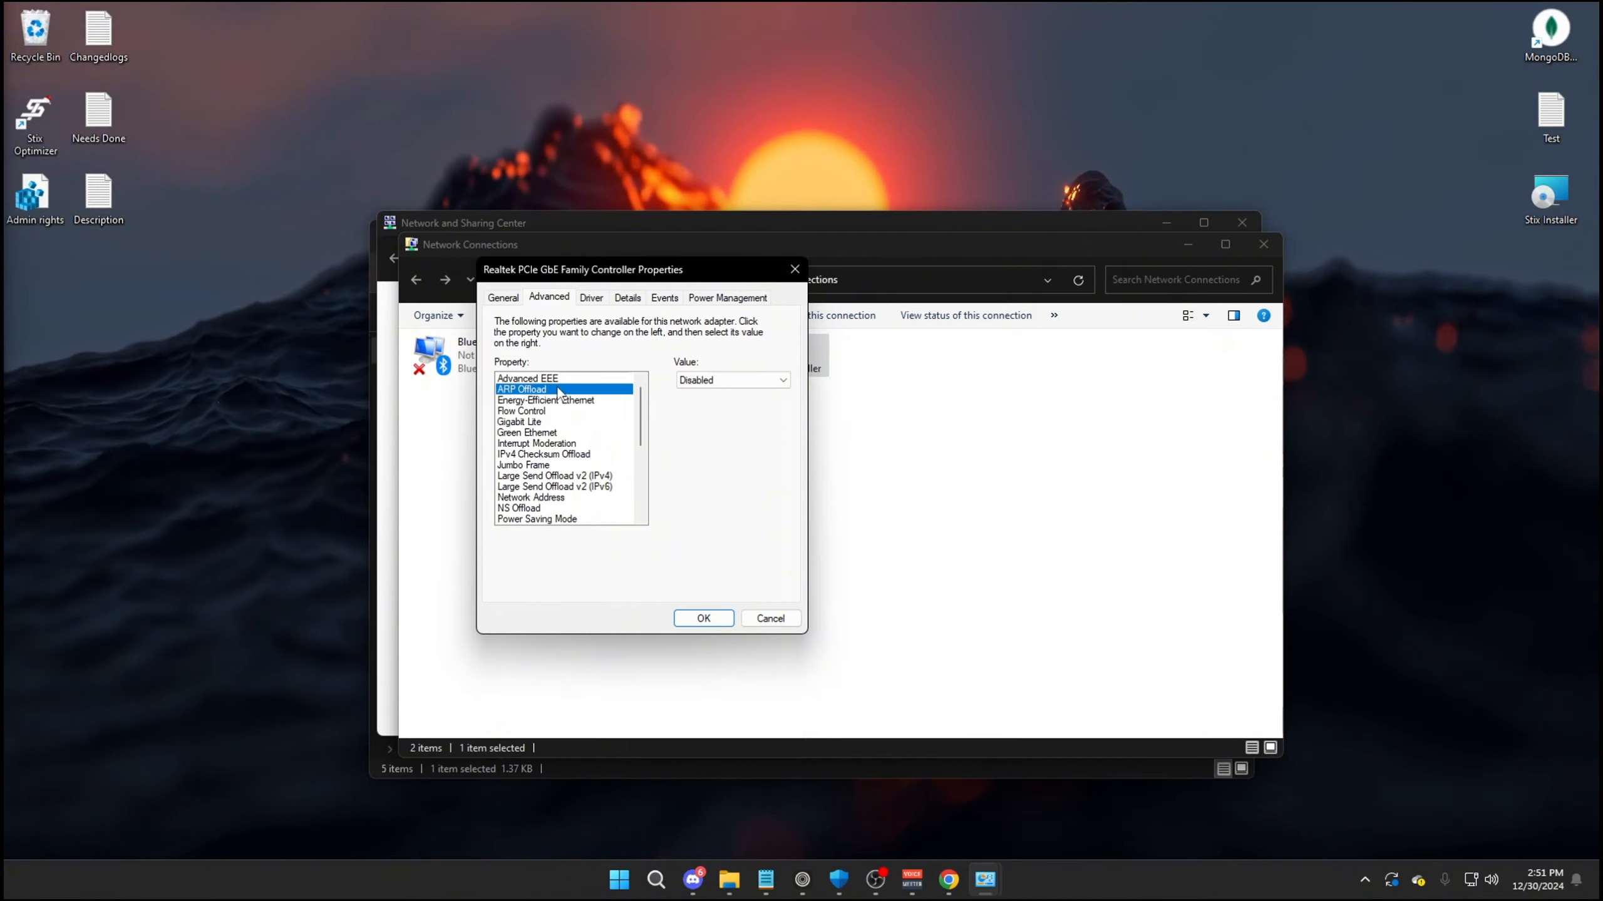
left_click(554, 402)
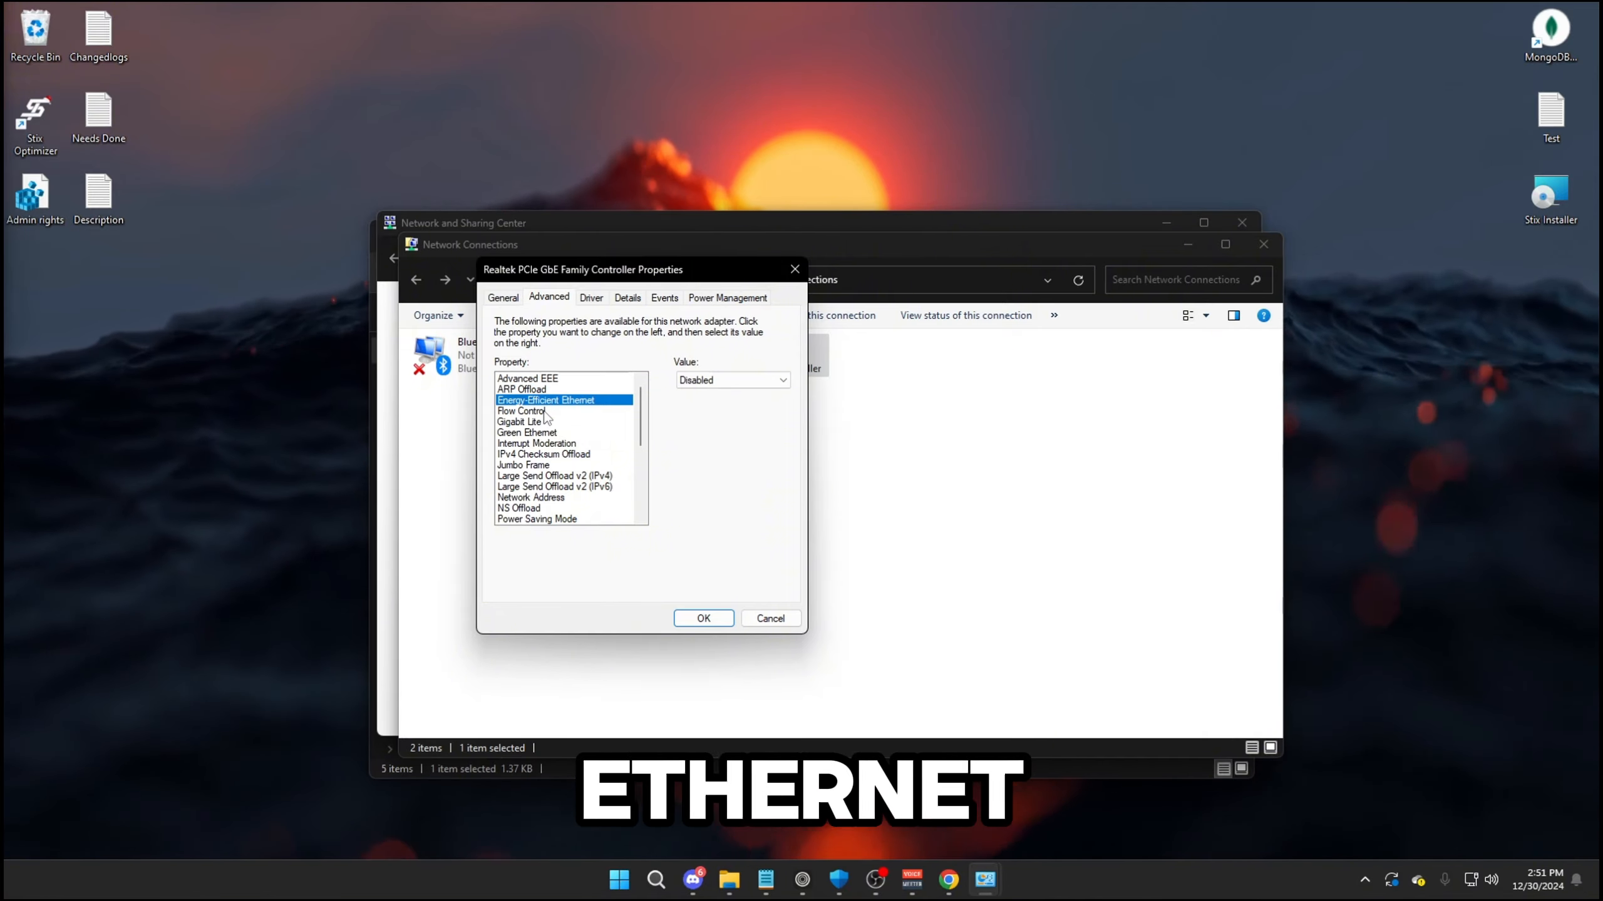
left_click(543, 411)
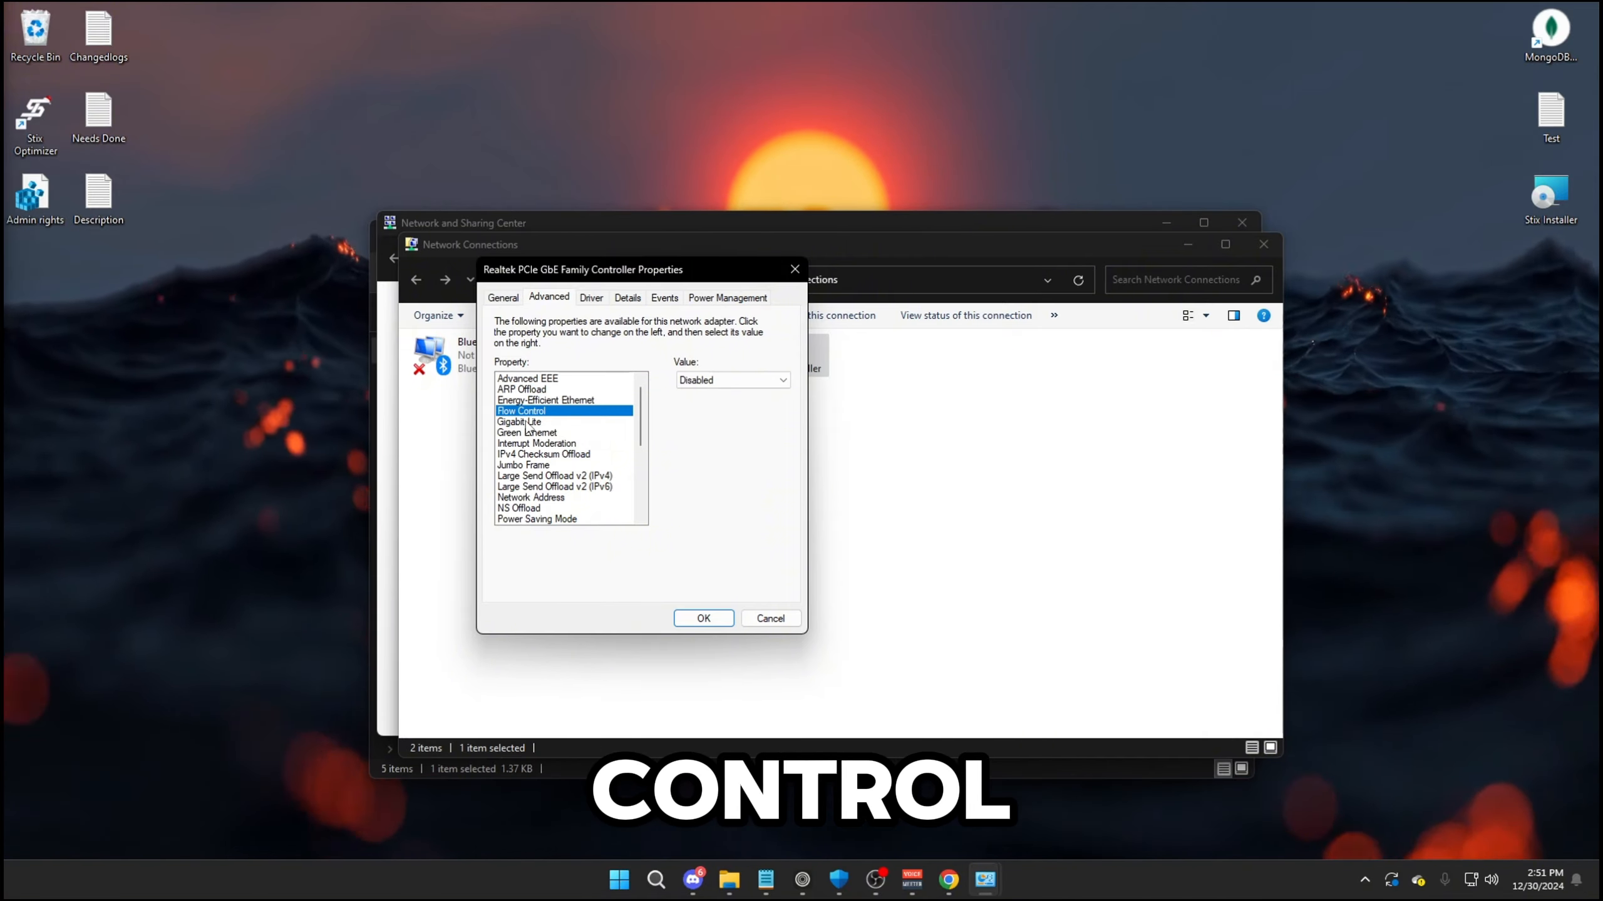
left_click(538, 422)
left_click(542, 433)
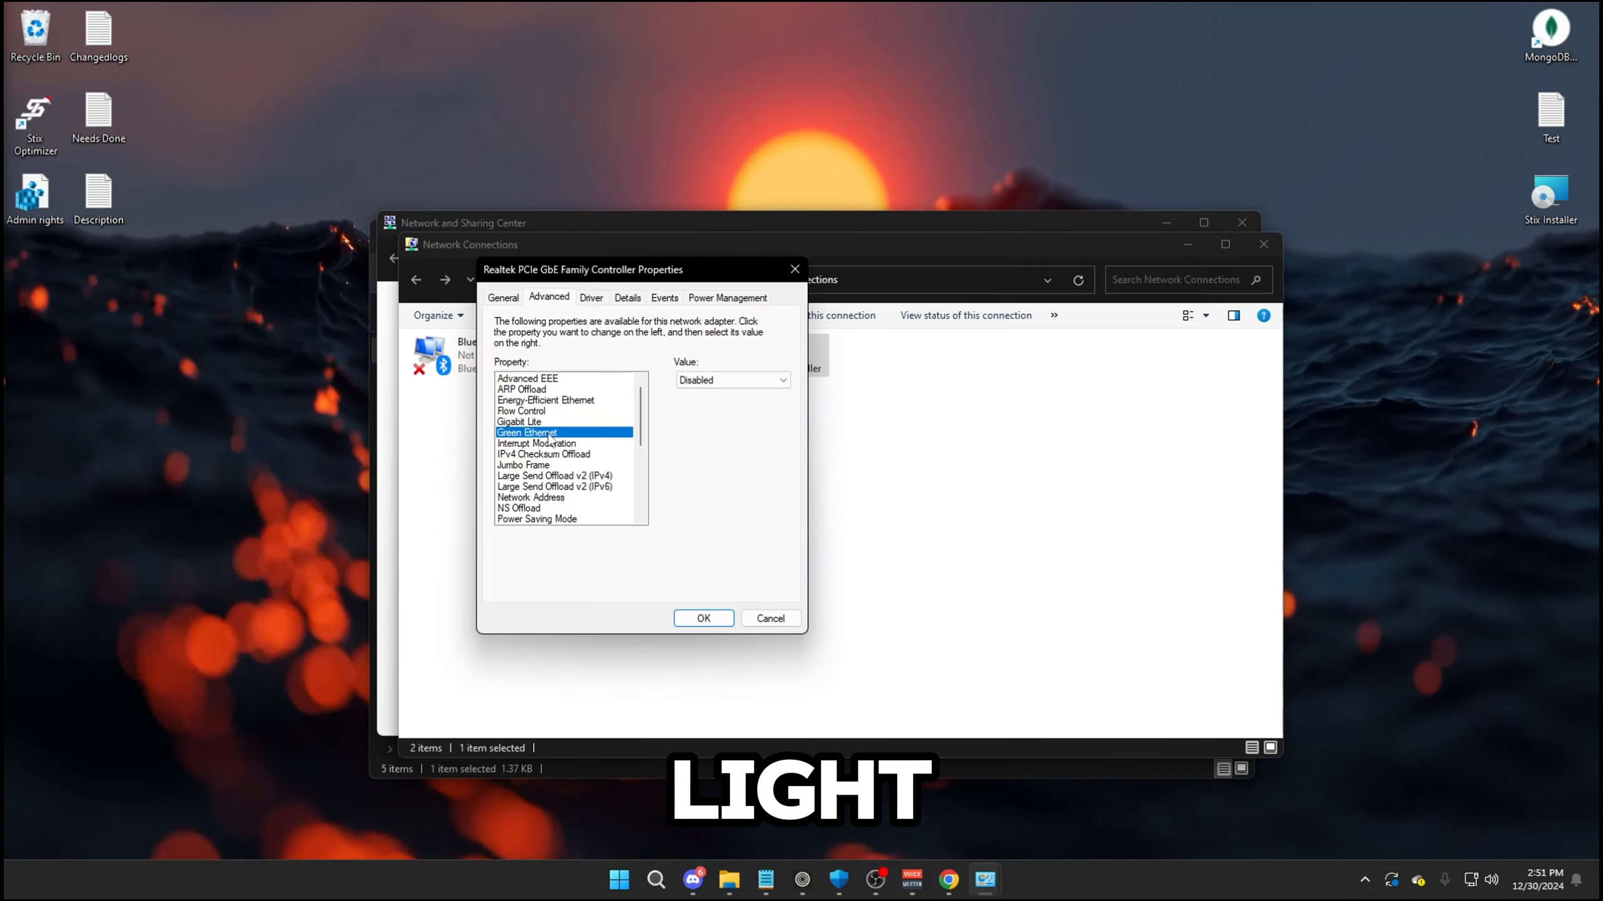
left_click(544, 444)
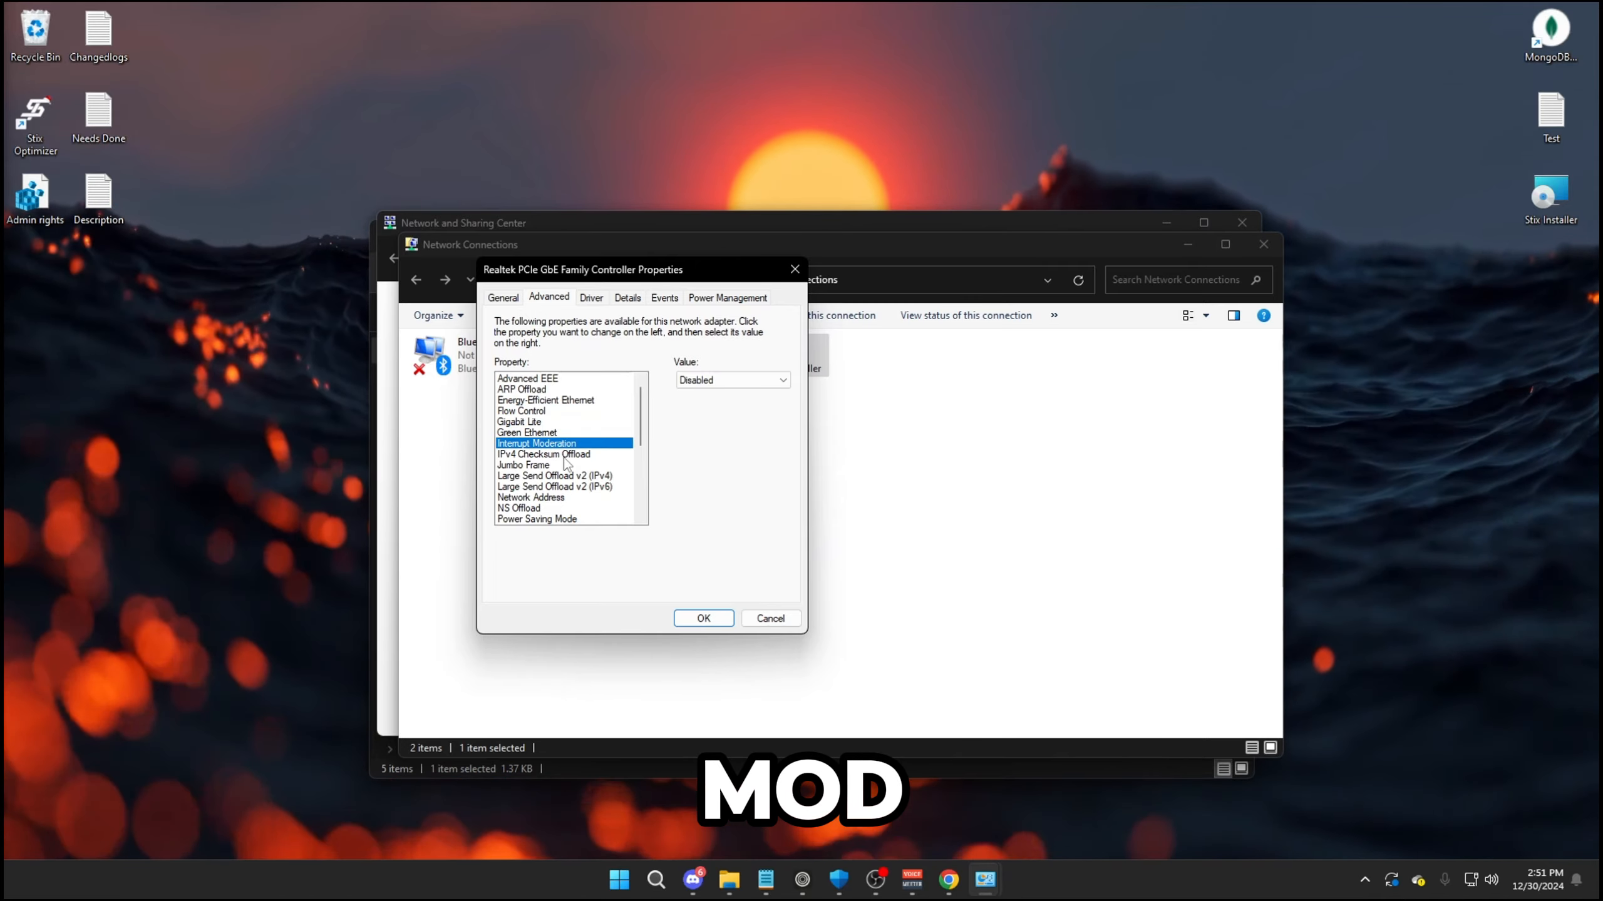
left_click(564, 454)
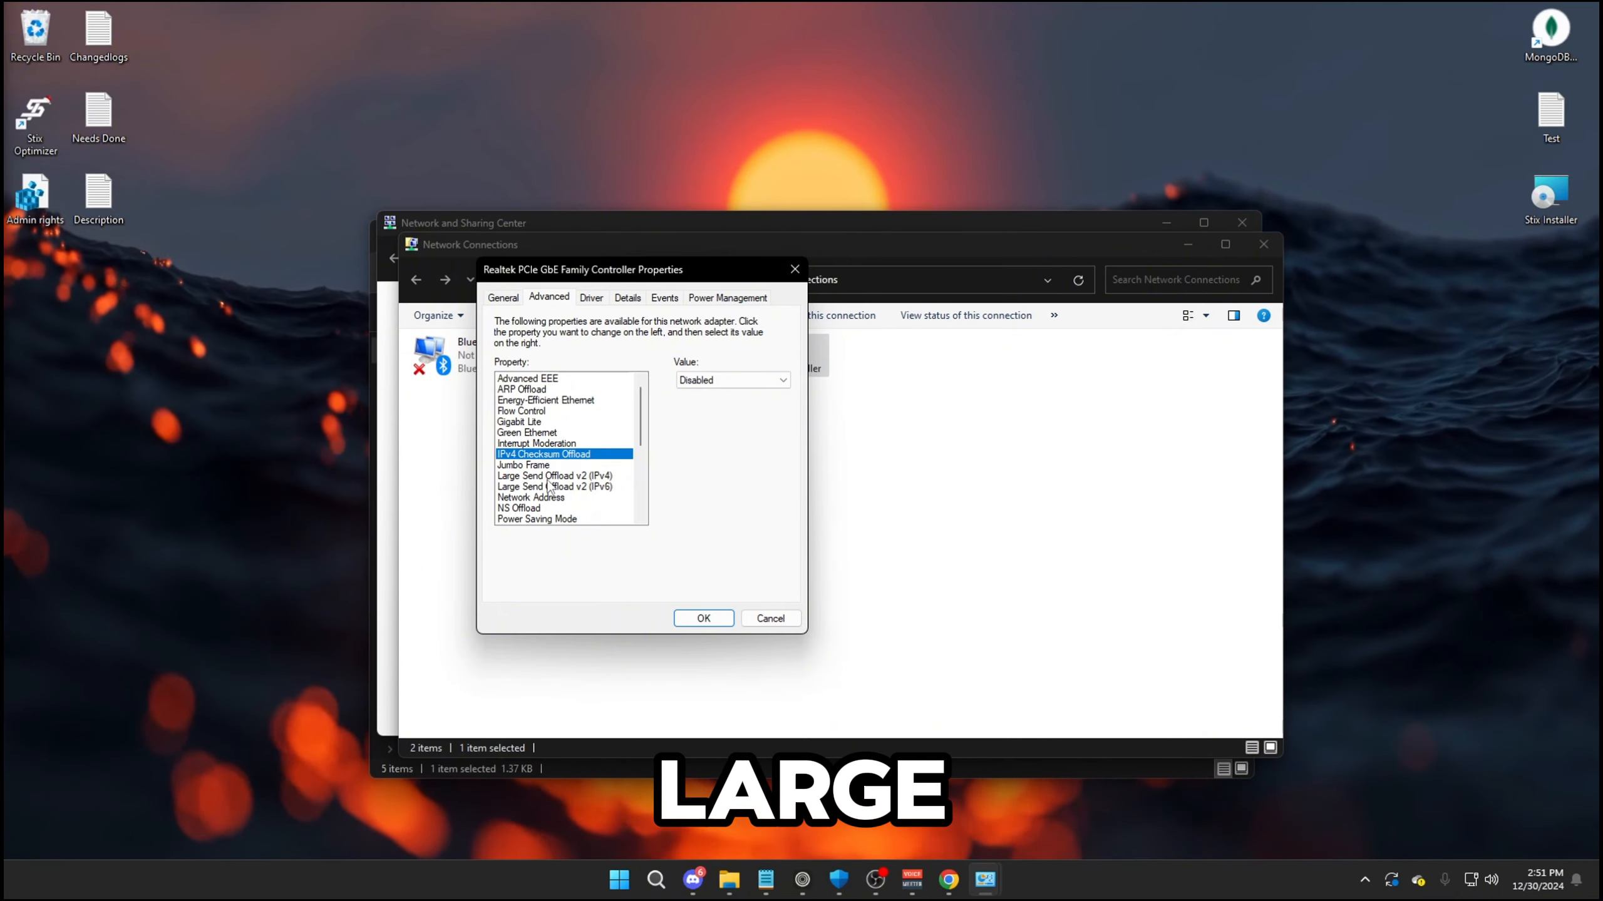
Check the value options of the adapter's Priority & VLAN and Speed & Duplex properties, and the Shutdown Wake-On-Lan setting.
scroll(552, 492, "down", 1)
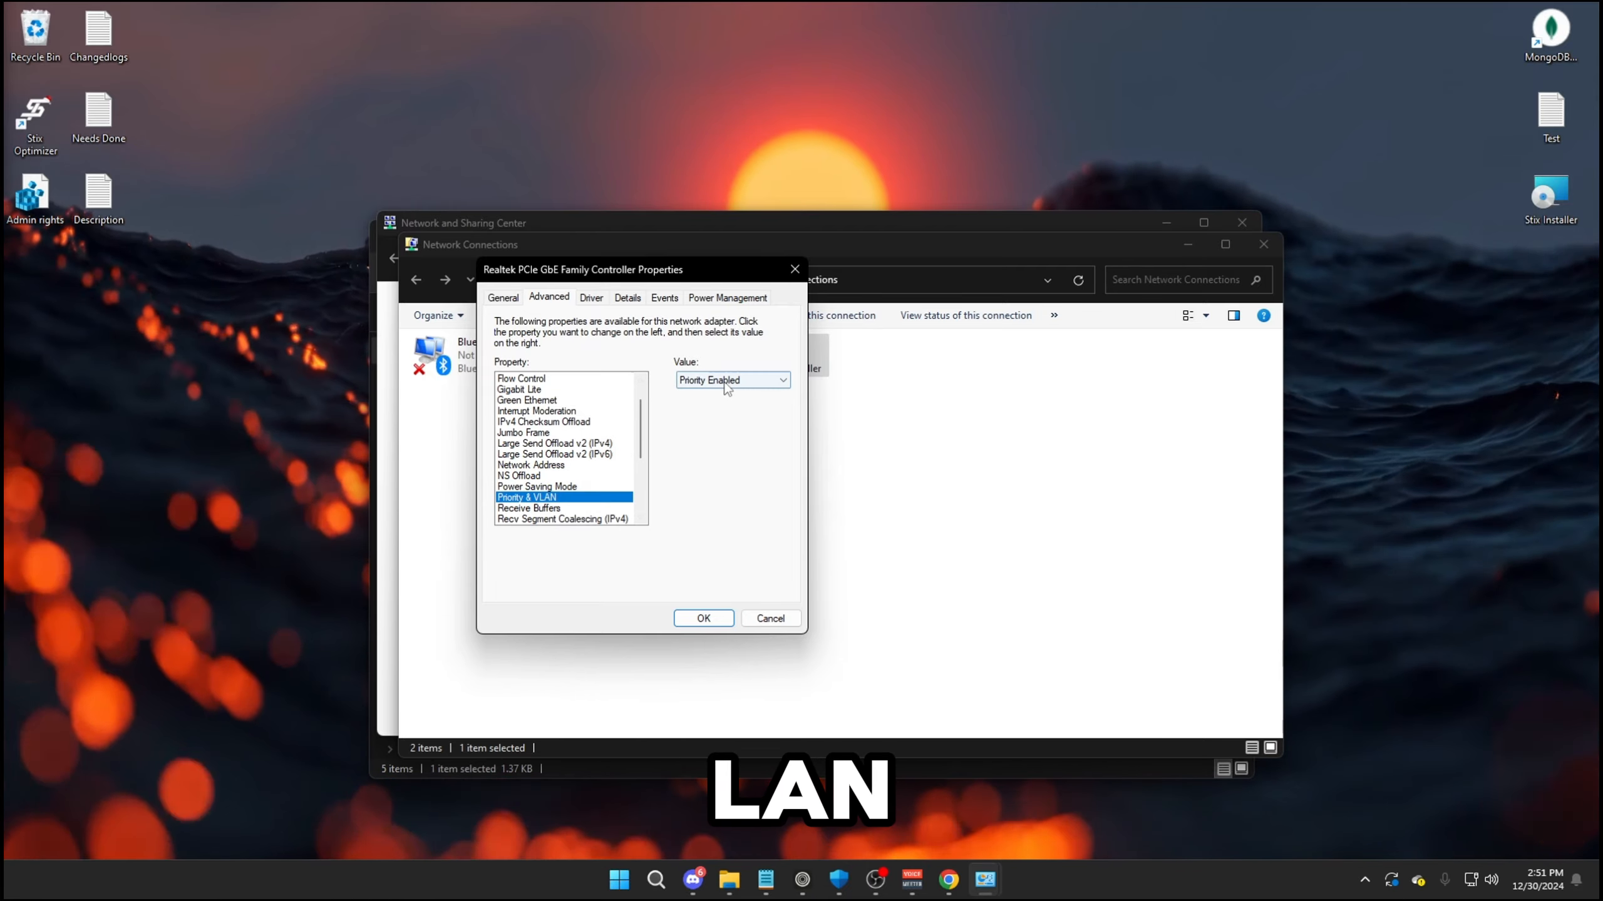
left_click(725, 381)
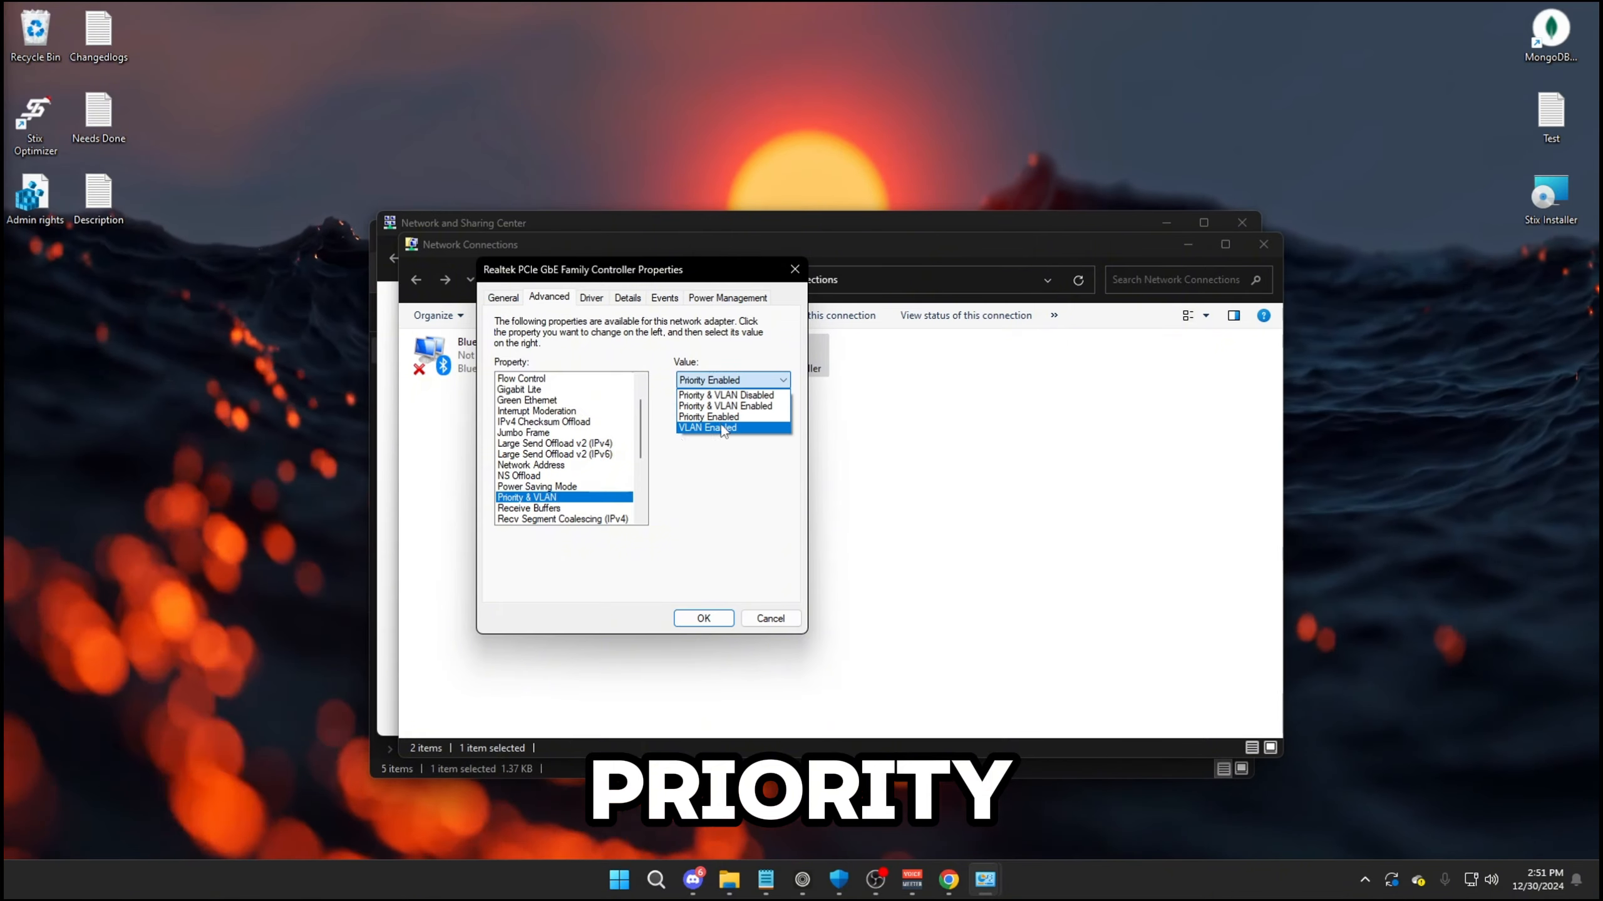
left_click(541, 522)
scroll(541, 506, "down", 2)
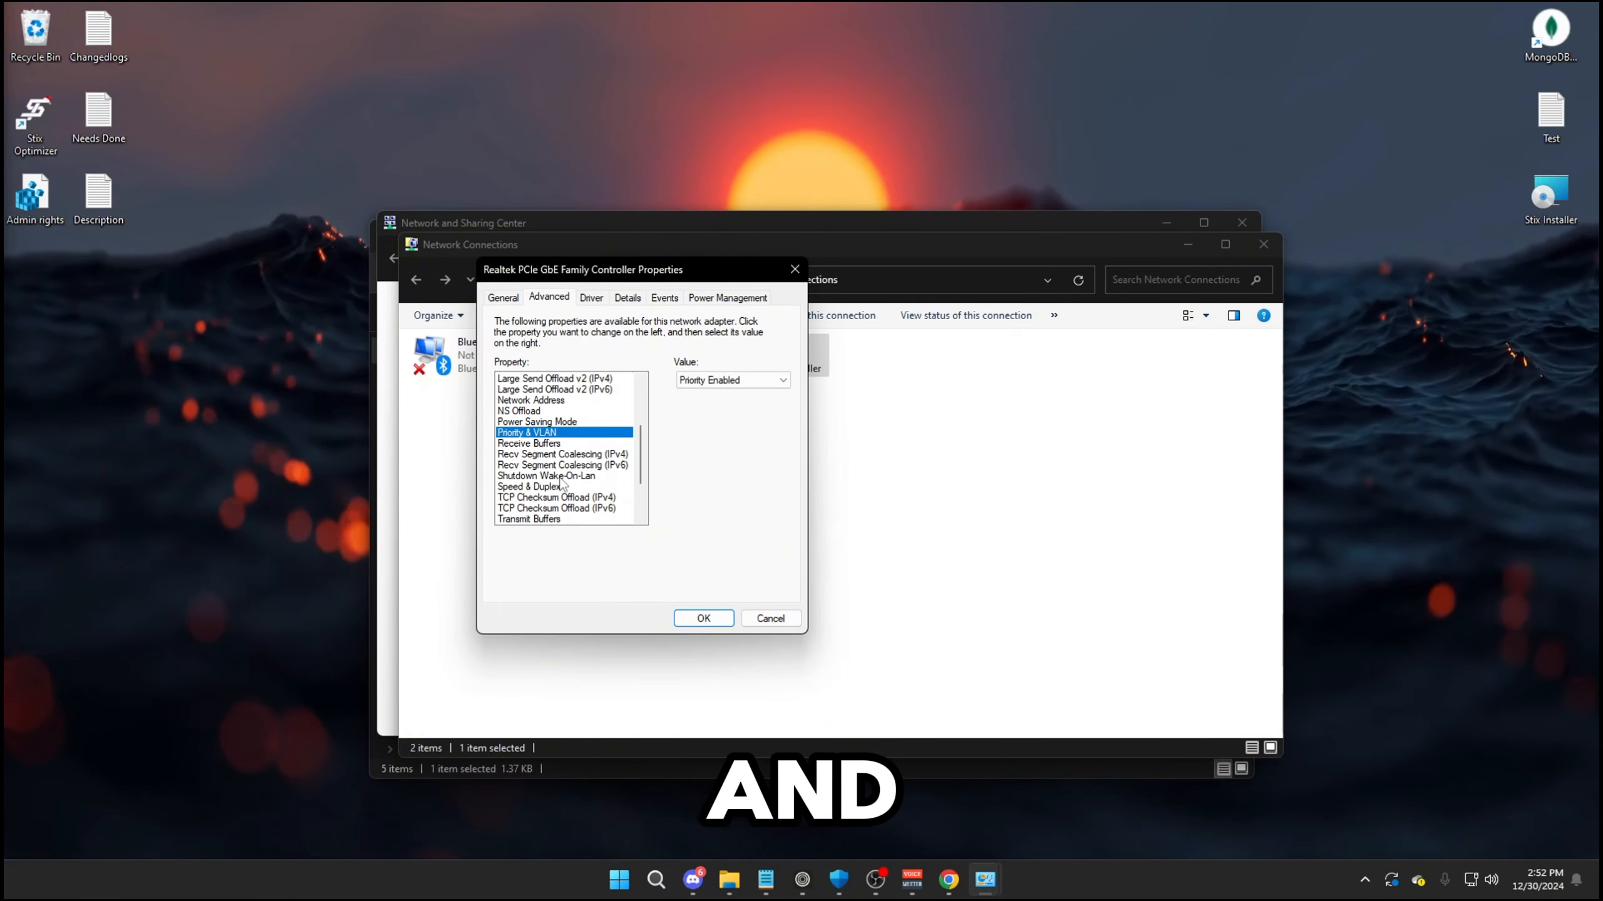
left_click(554, 476)
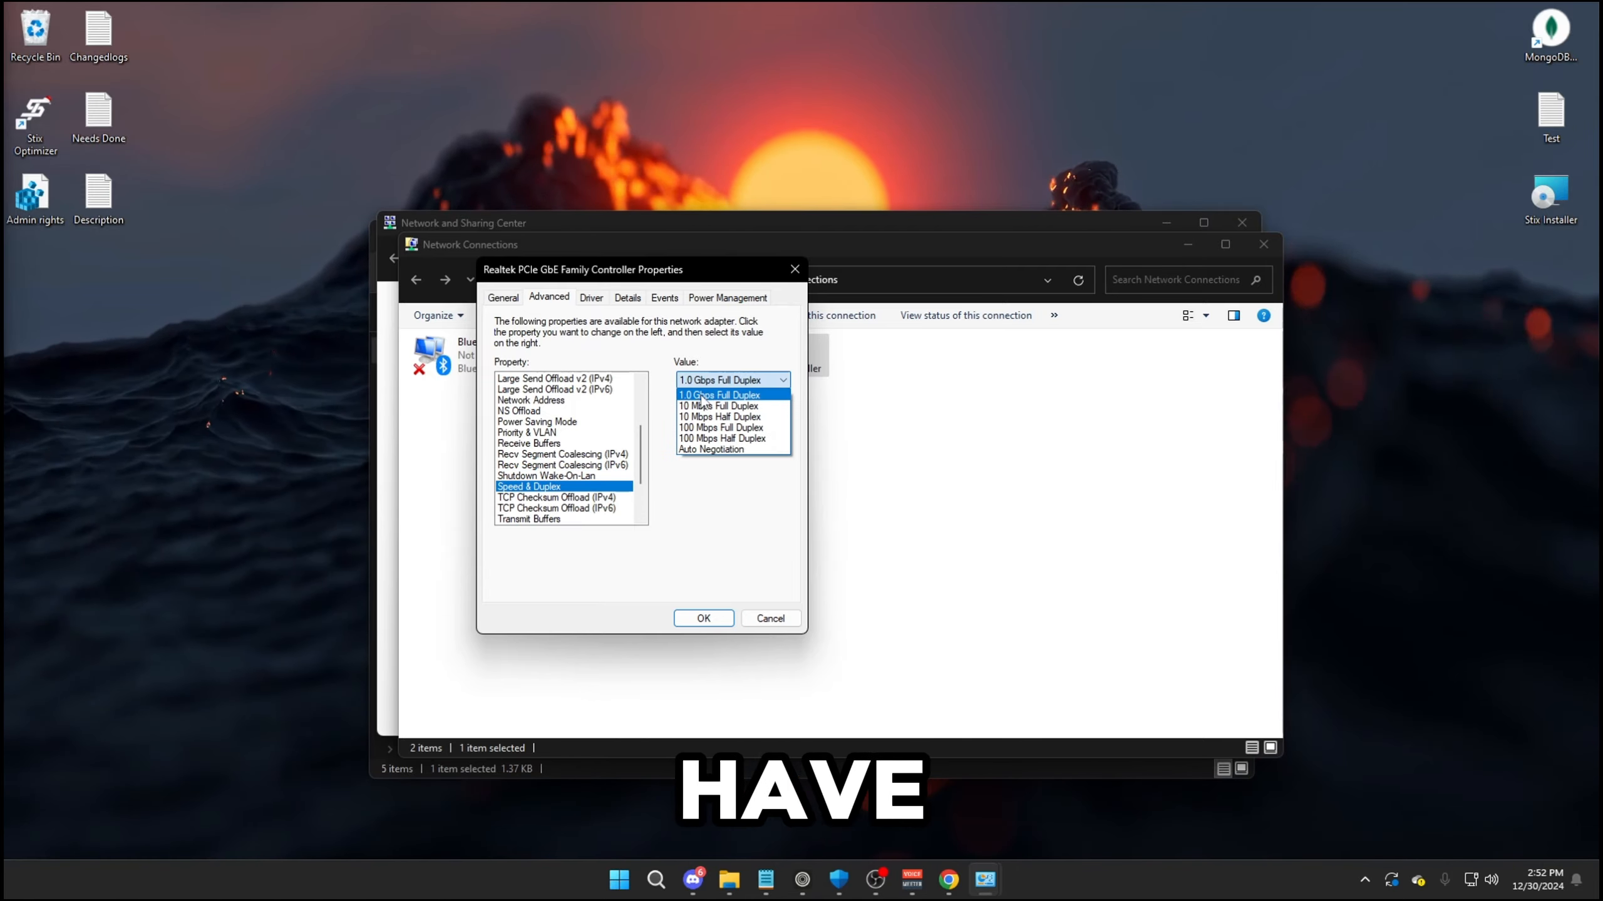
left_click(690, 467)
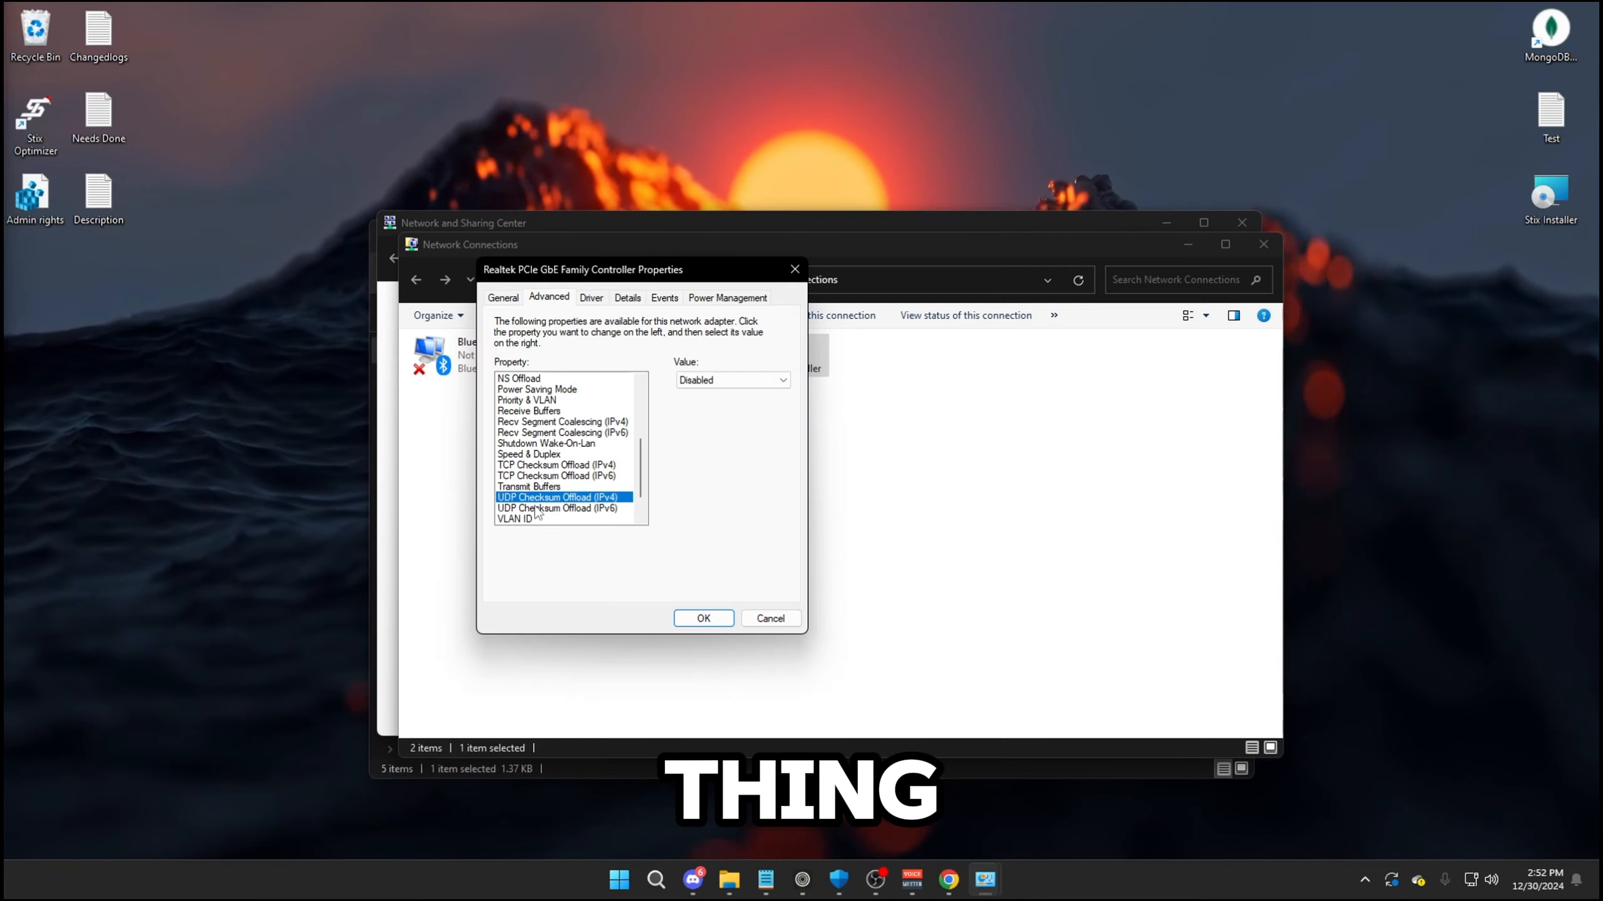
Check the Wake on pattern match and WOL & Shutdown Link Speed properties, and save the adapter's settings.
scroll(544, 500, "down", 1)
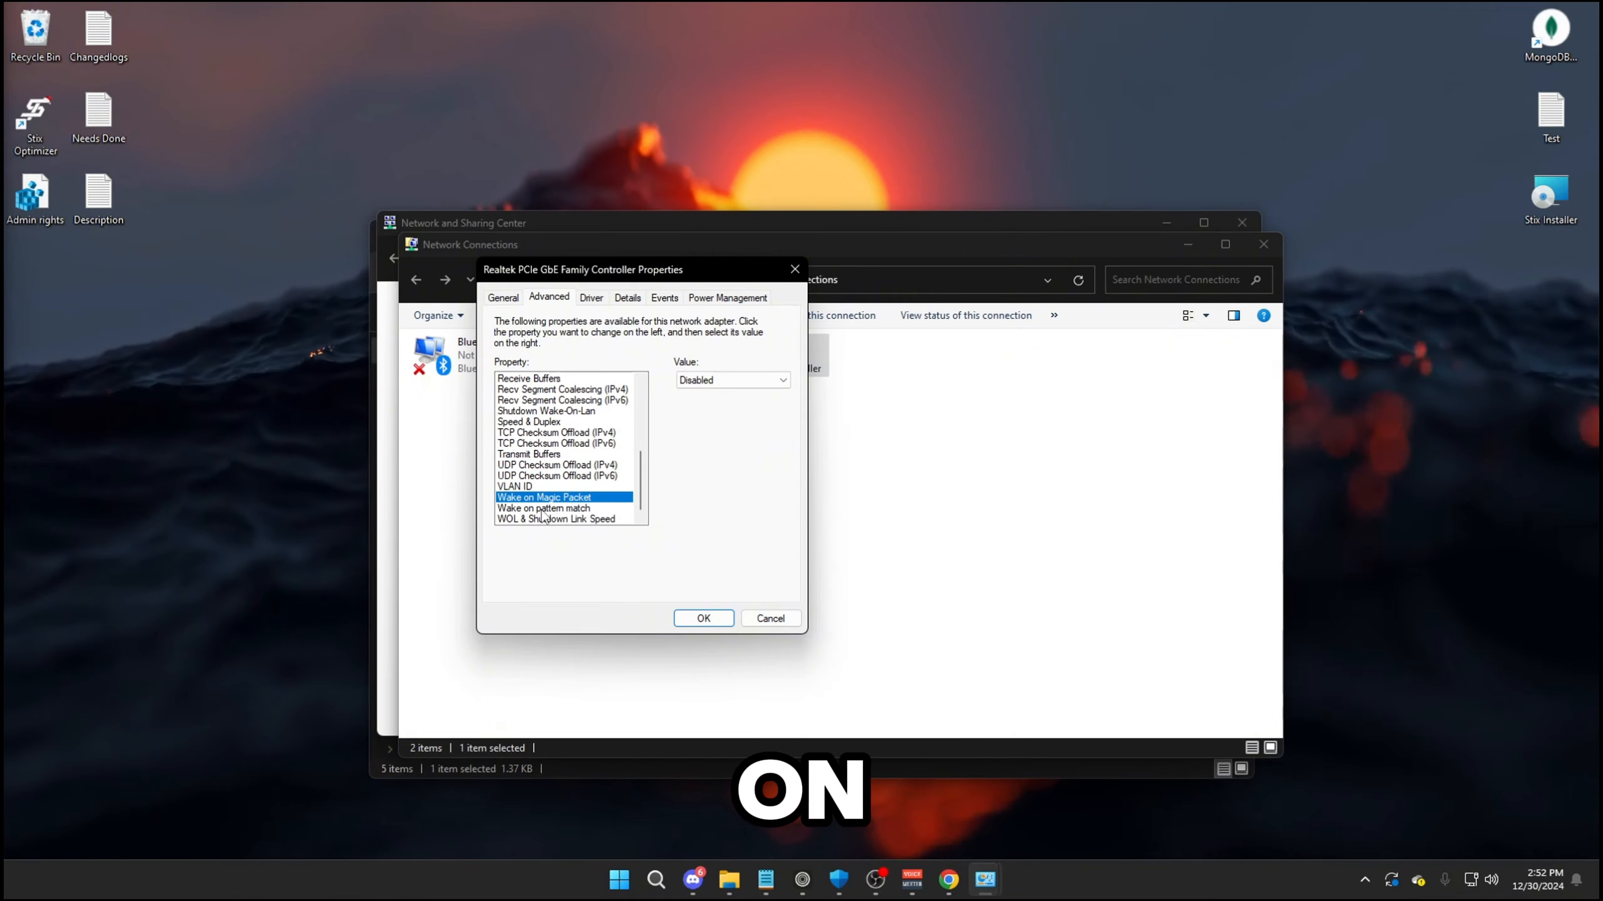
left_click(543, 509)
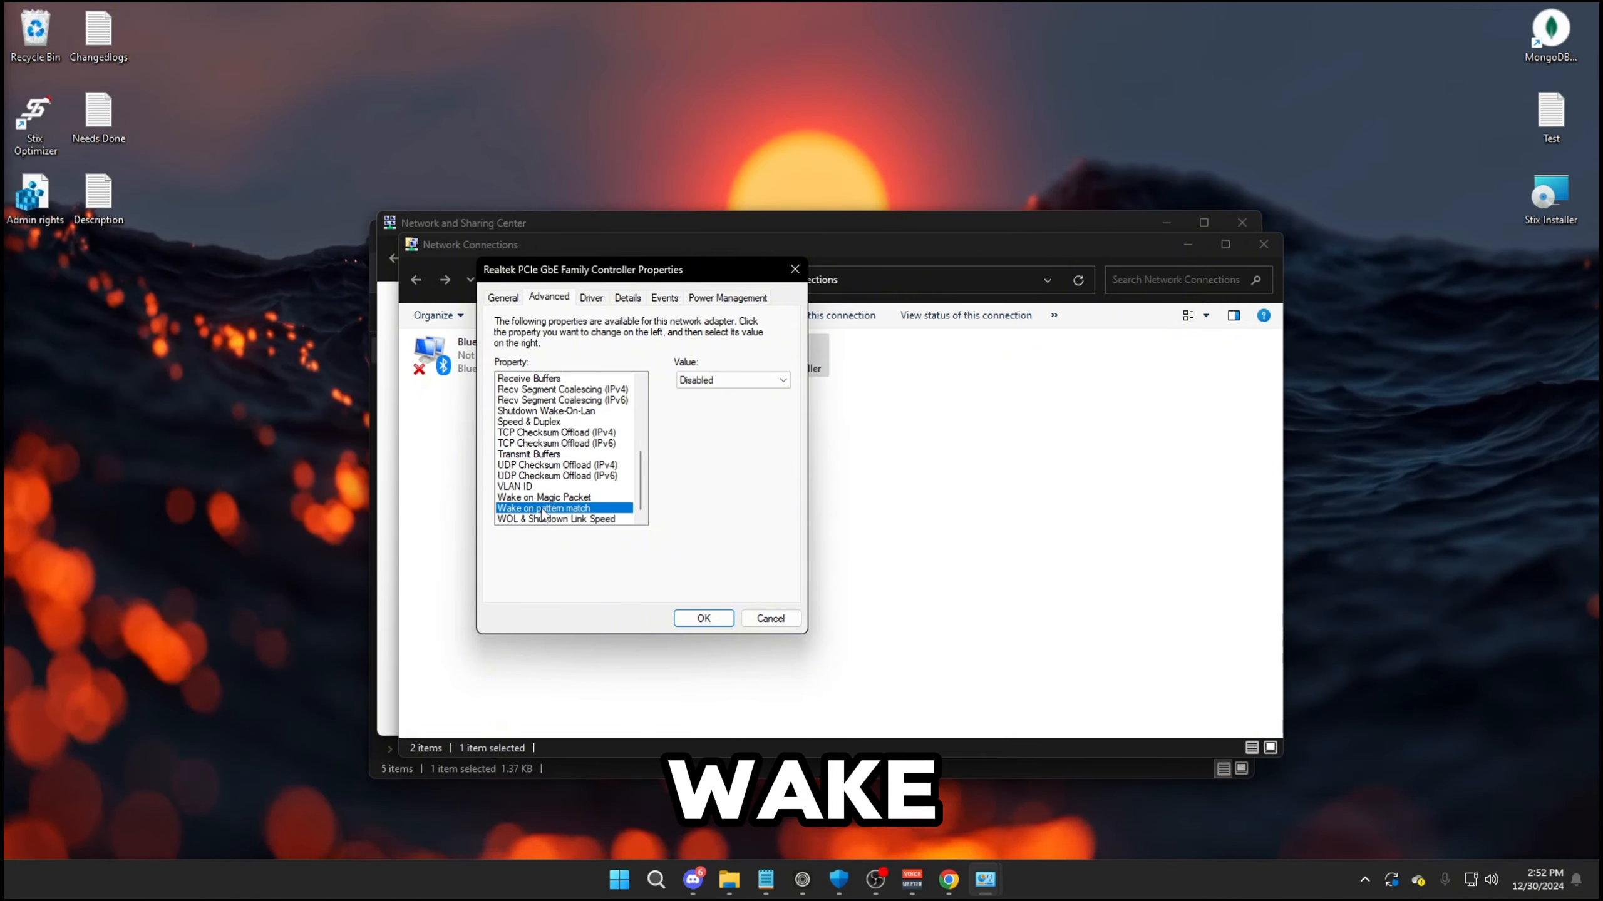
left_click(561, 519)
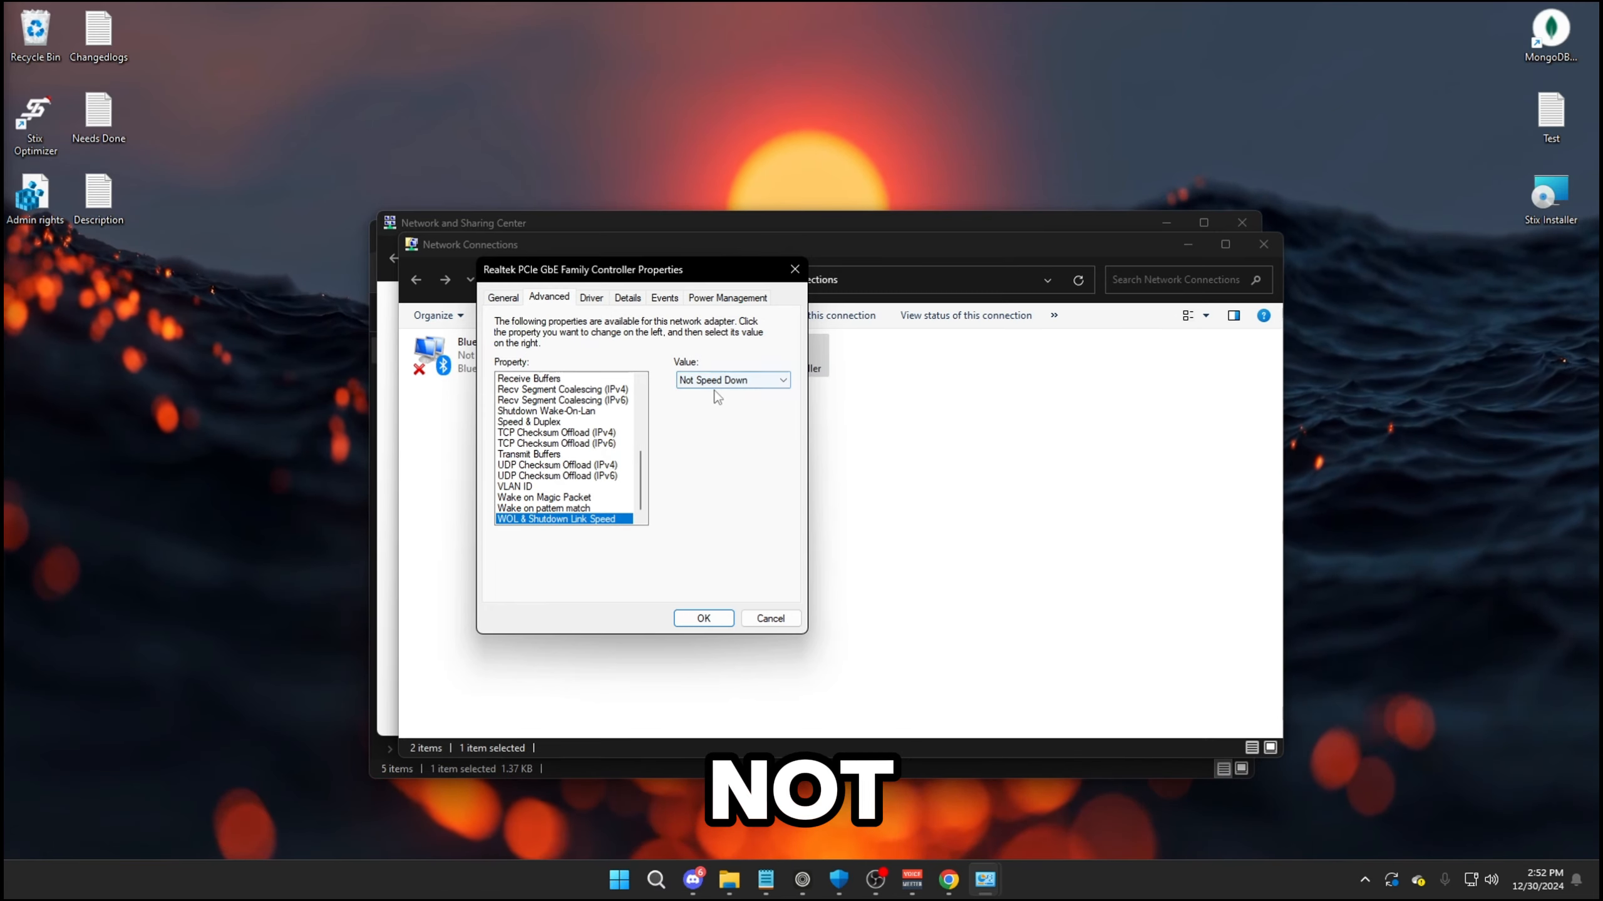
left_click(705, 618)
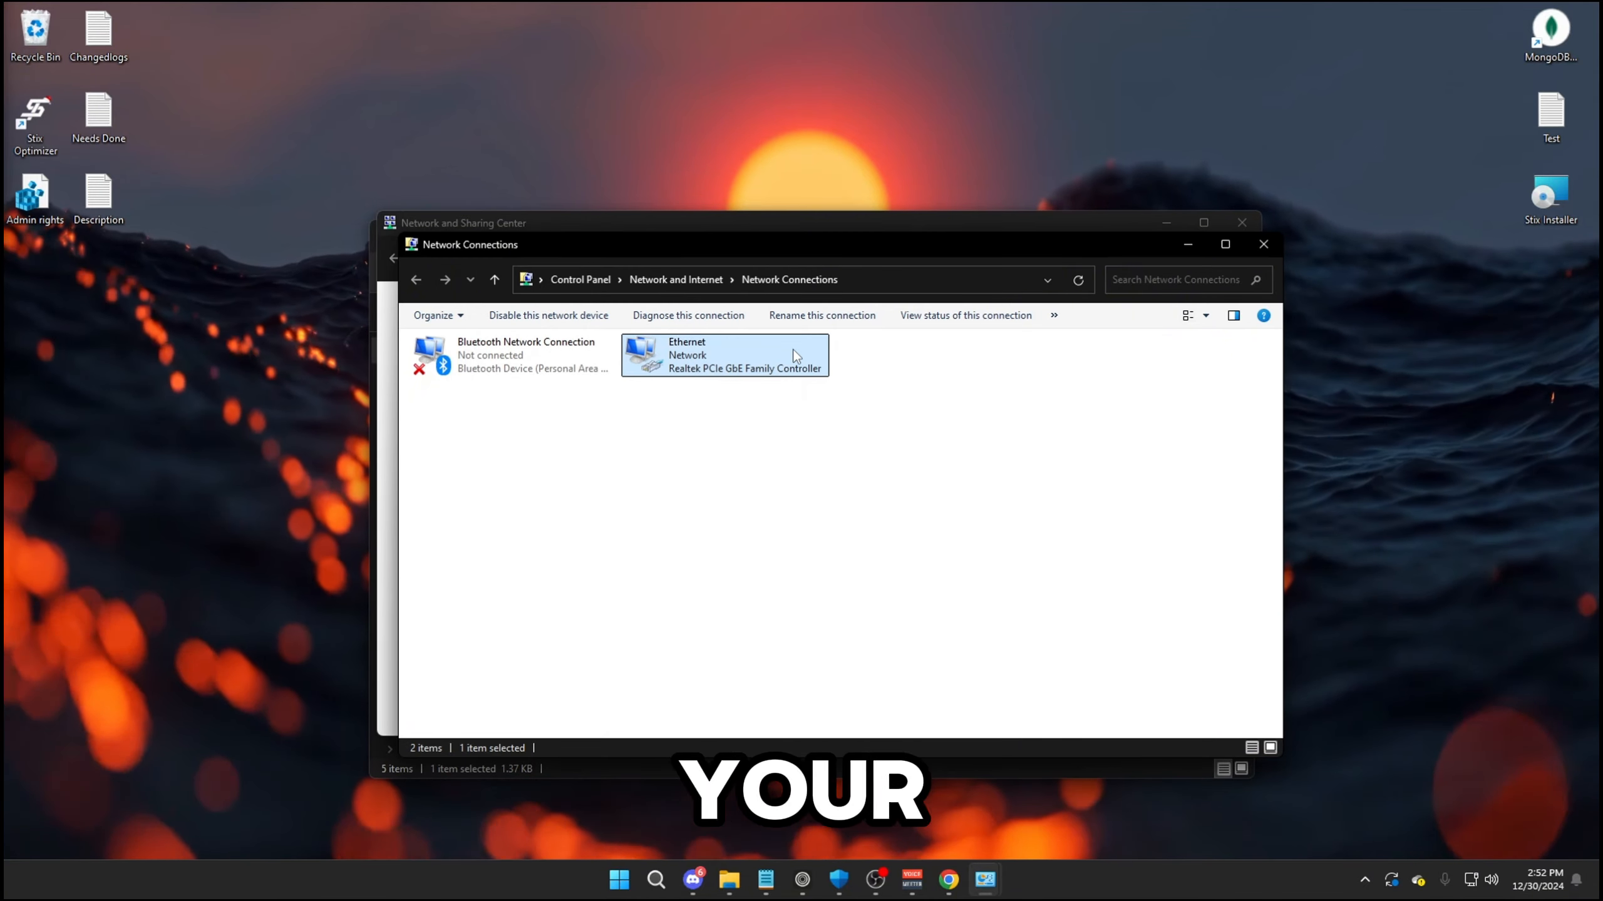
Open the advanced TCP/IP settings of Internet Protocol Version 4 in the Ethernet connection's properties.
right_click(739, 365)
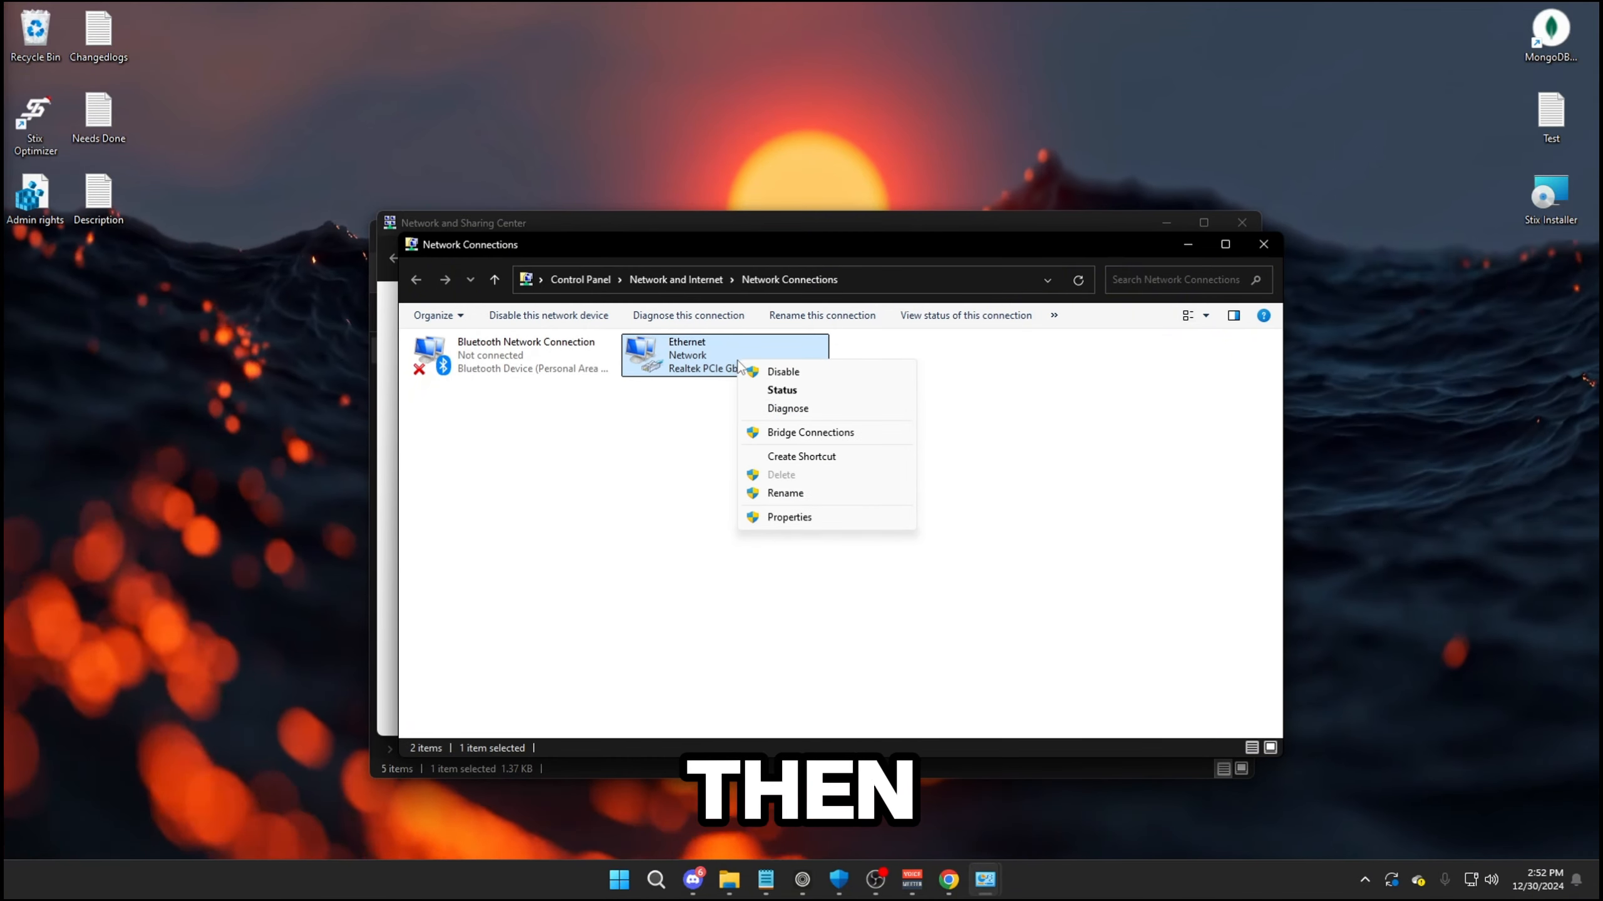
left_click(789, 518)
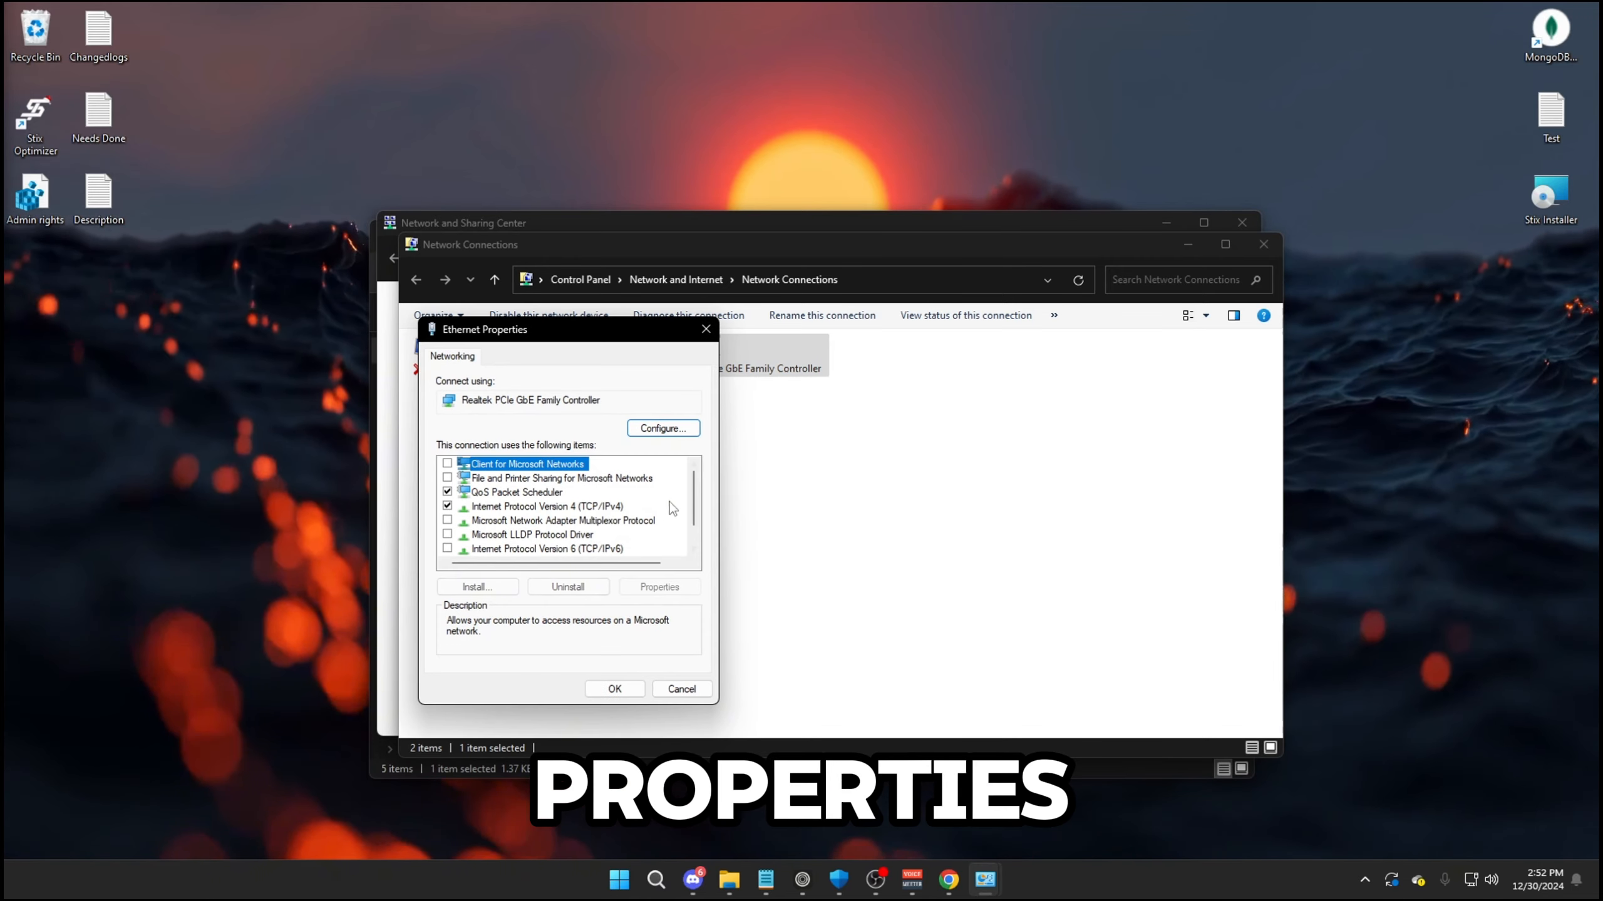
left_click(519, 507)
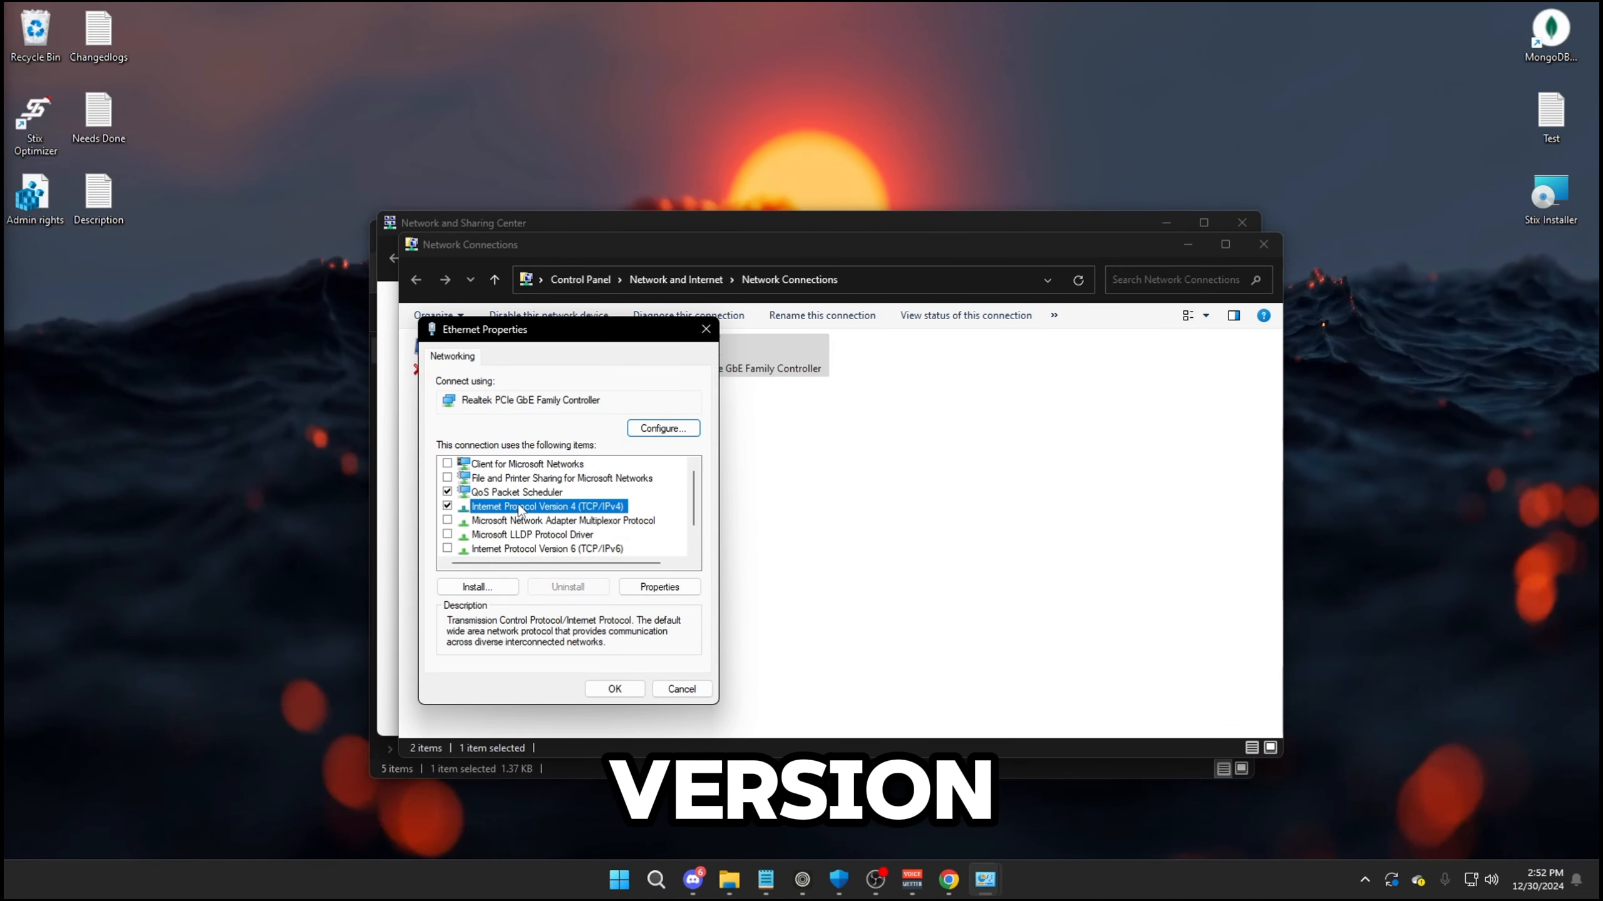
left_click(660, 587)
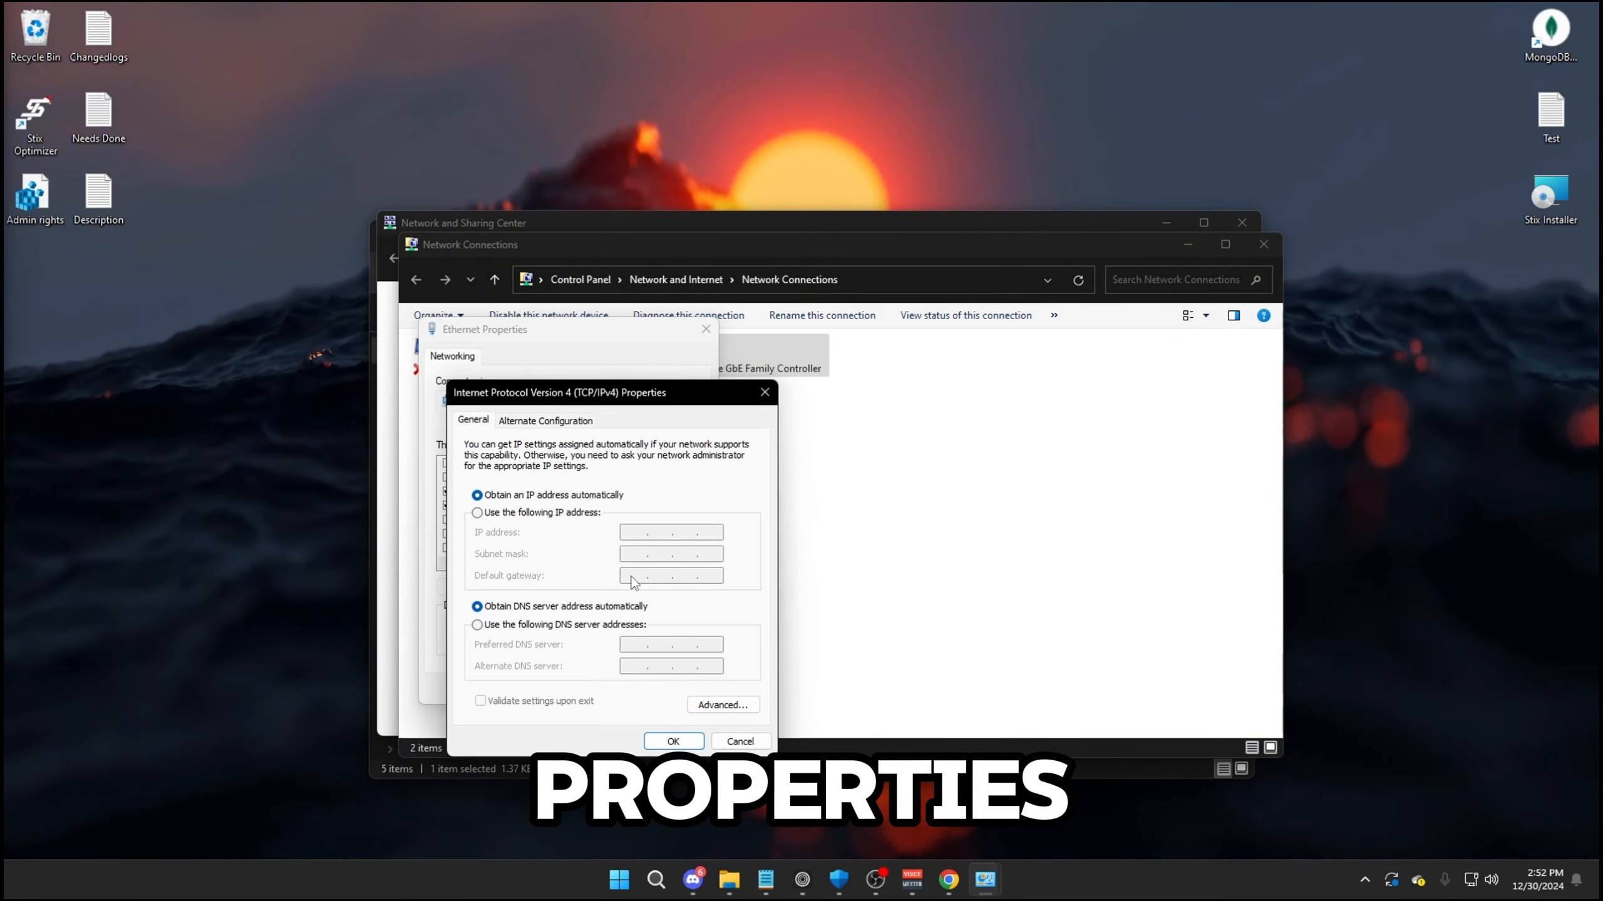
left_click(721, 705)
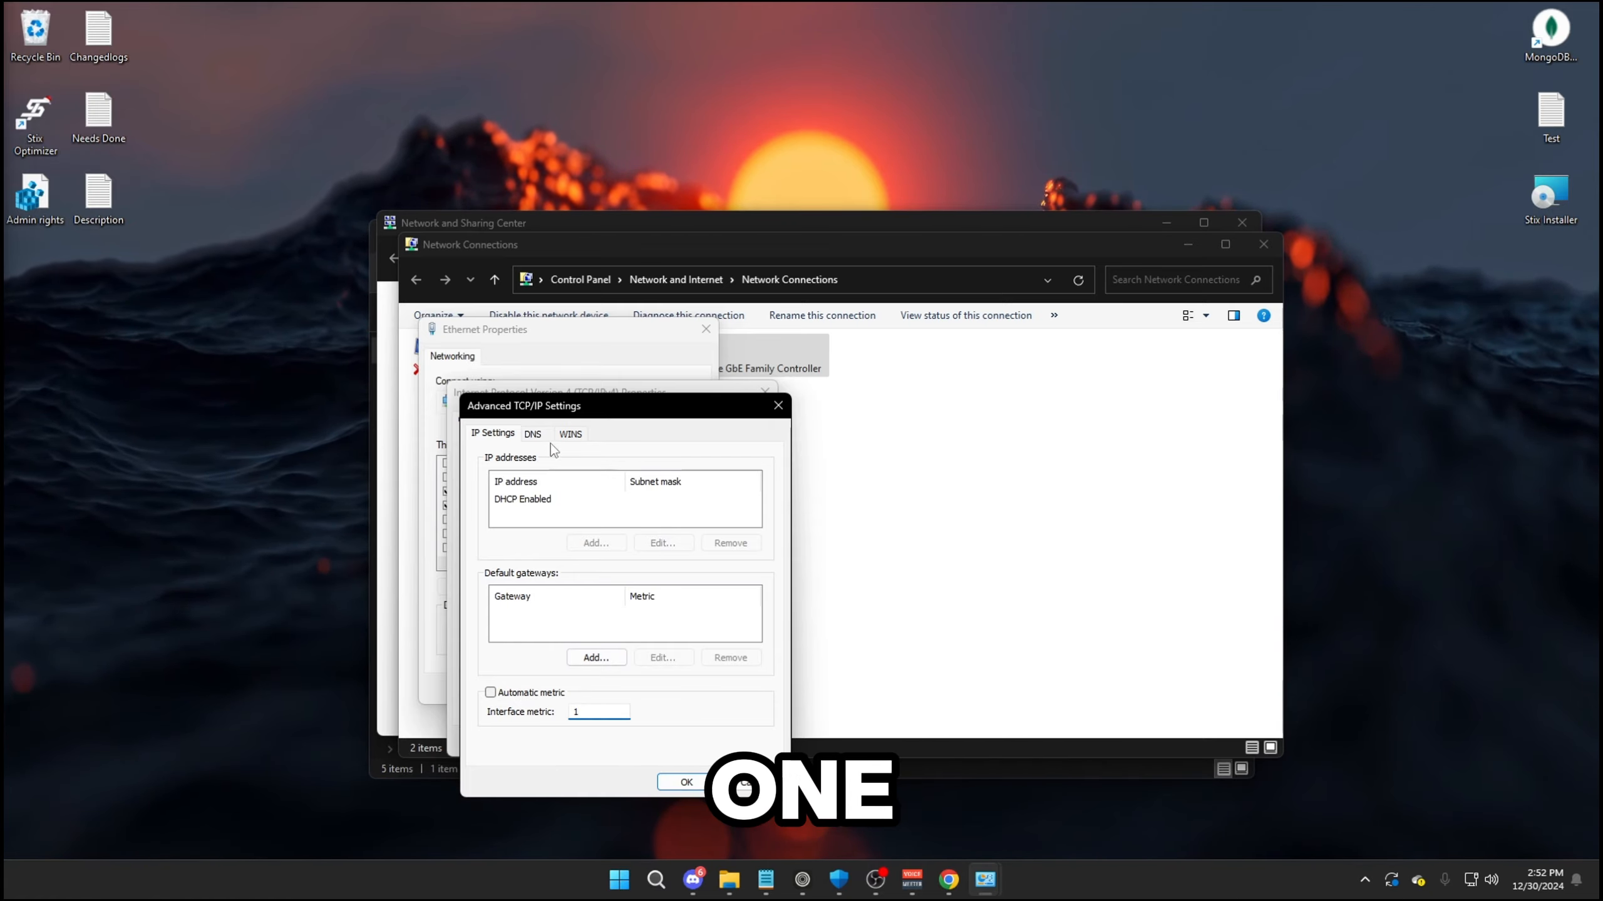
Check the WINS options for LMHOSTS lookup and NetBIOS over TCP/IP, and accept all open Ethernet connection dialogs.
left_click(572, 434)
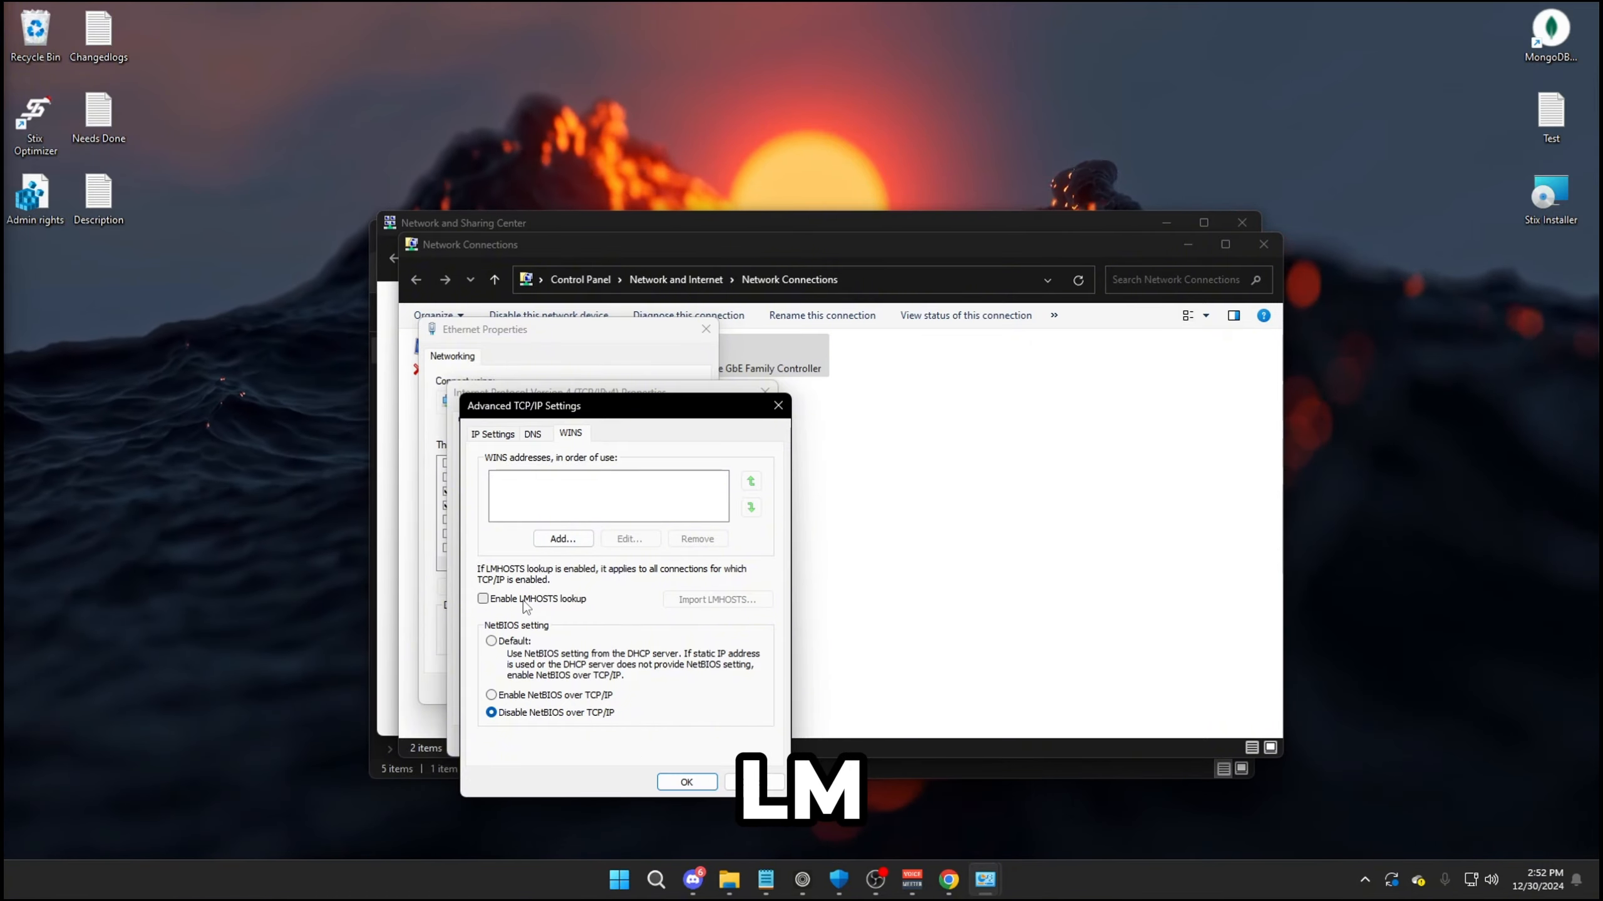
left_click(705, 787)
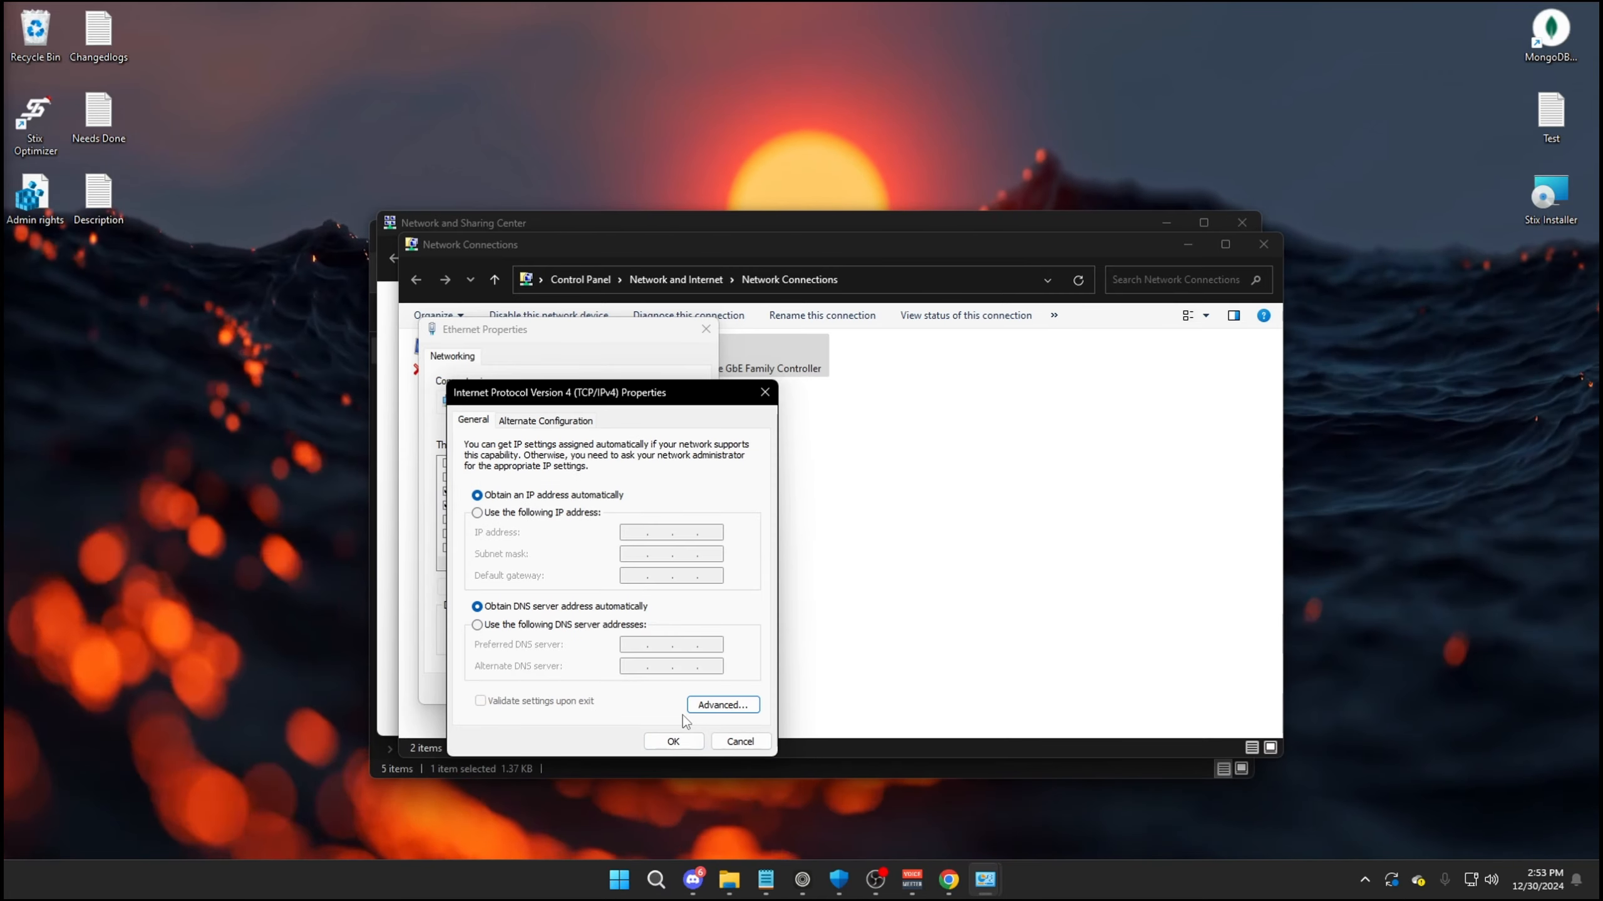
left_click(670, 835)
left_click(613, 689)
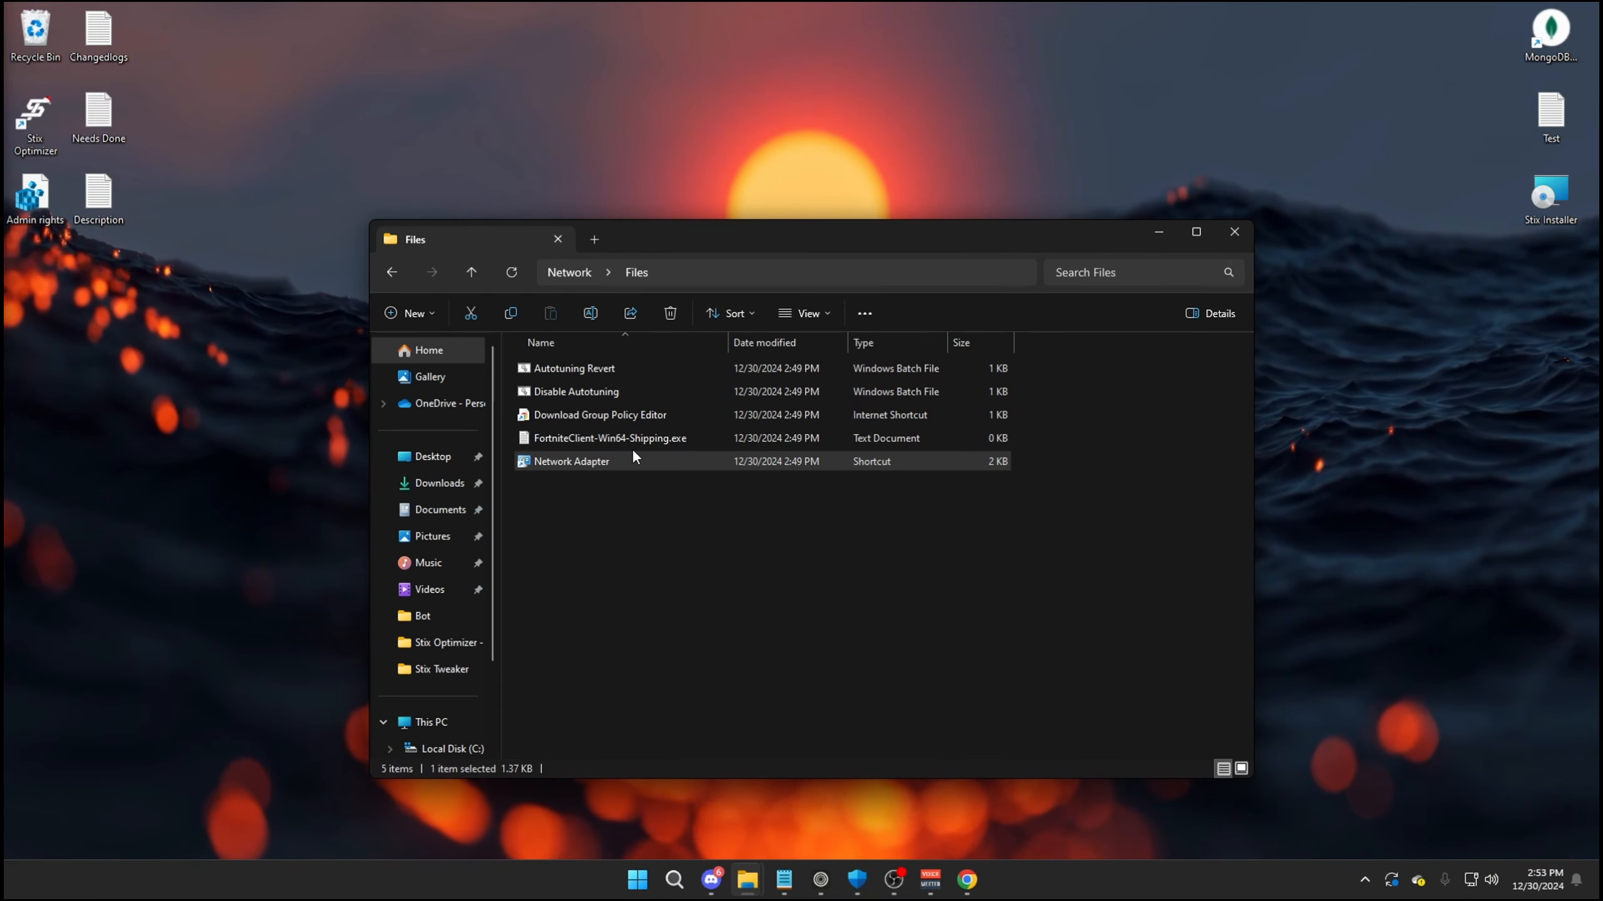
Launch the Local Group Policy Editor with the Run command gpedit.msc and reposition its window on the desktop.
key("super+r")
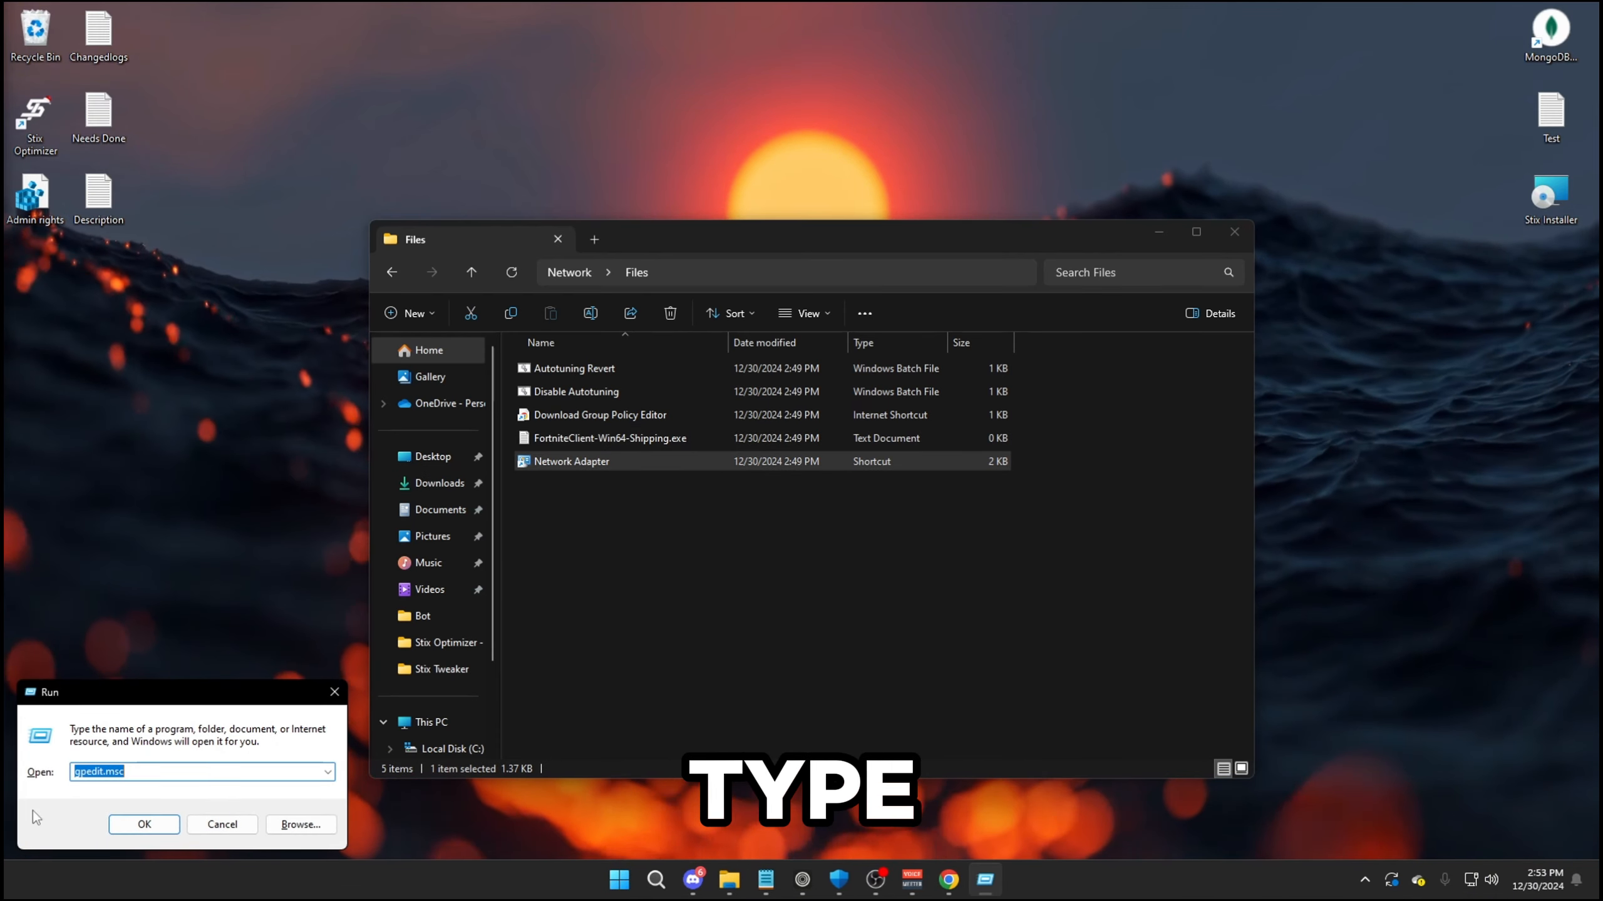
type("gpedit.msc")
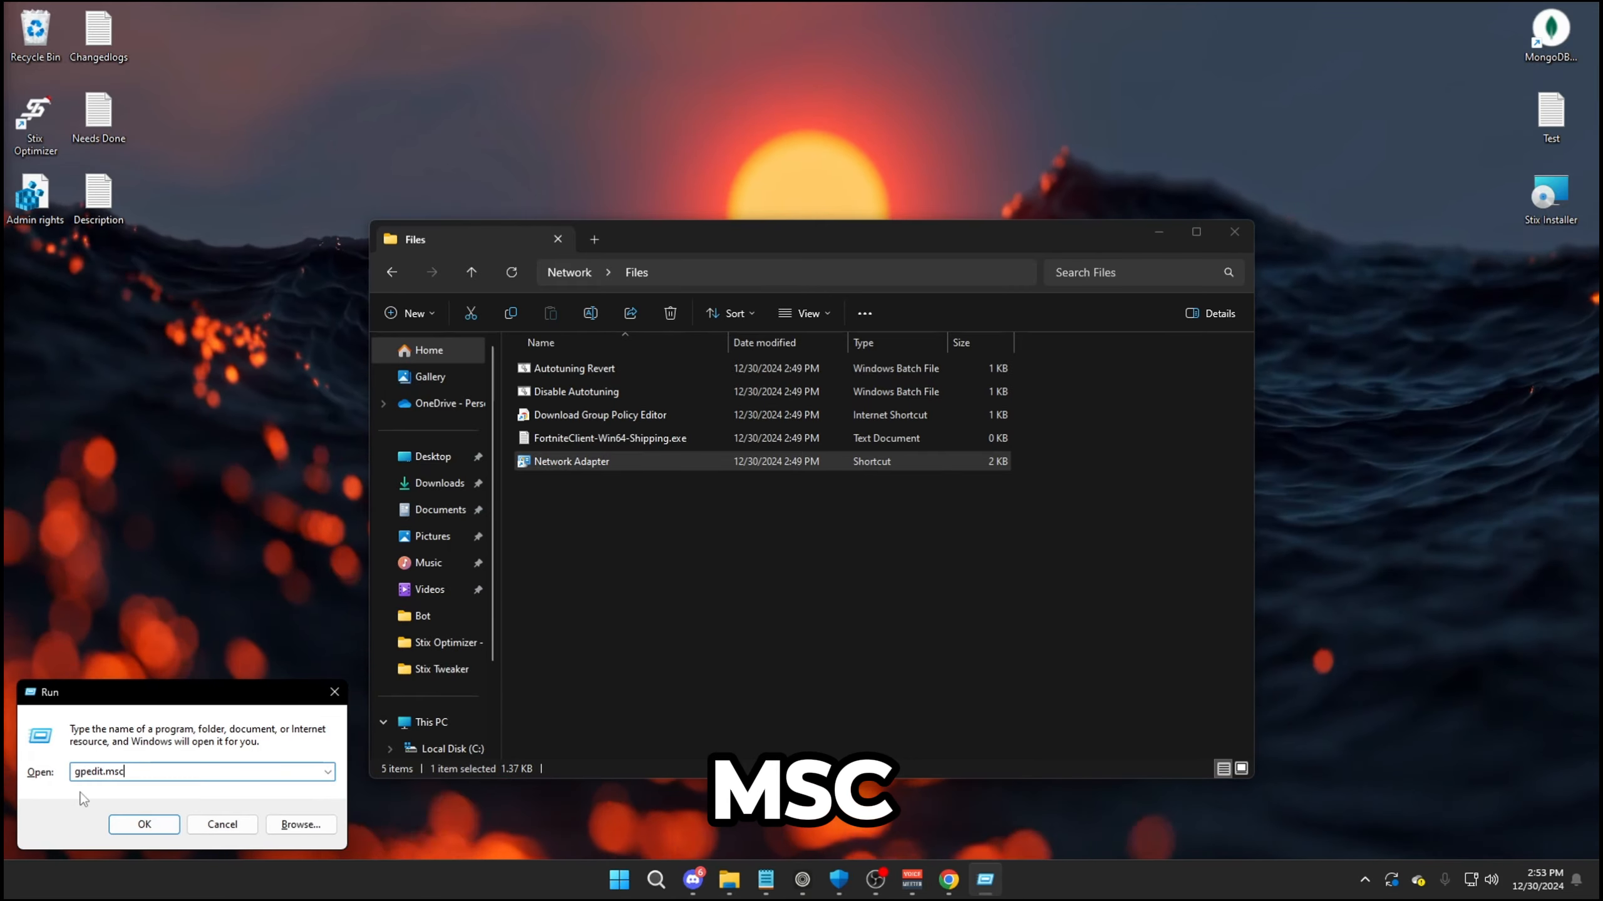
key("Return")
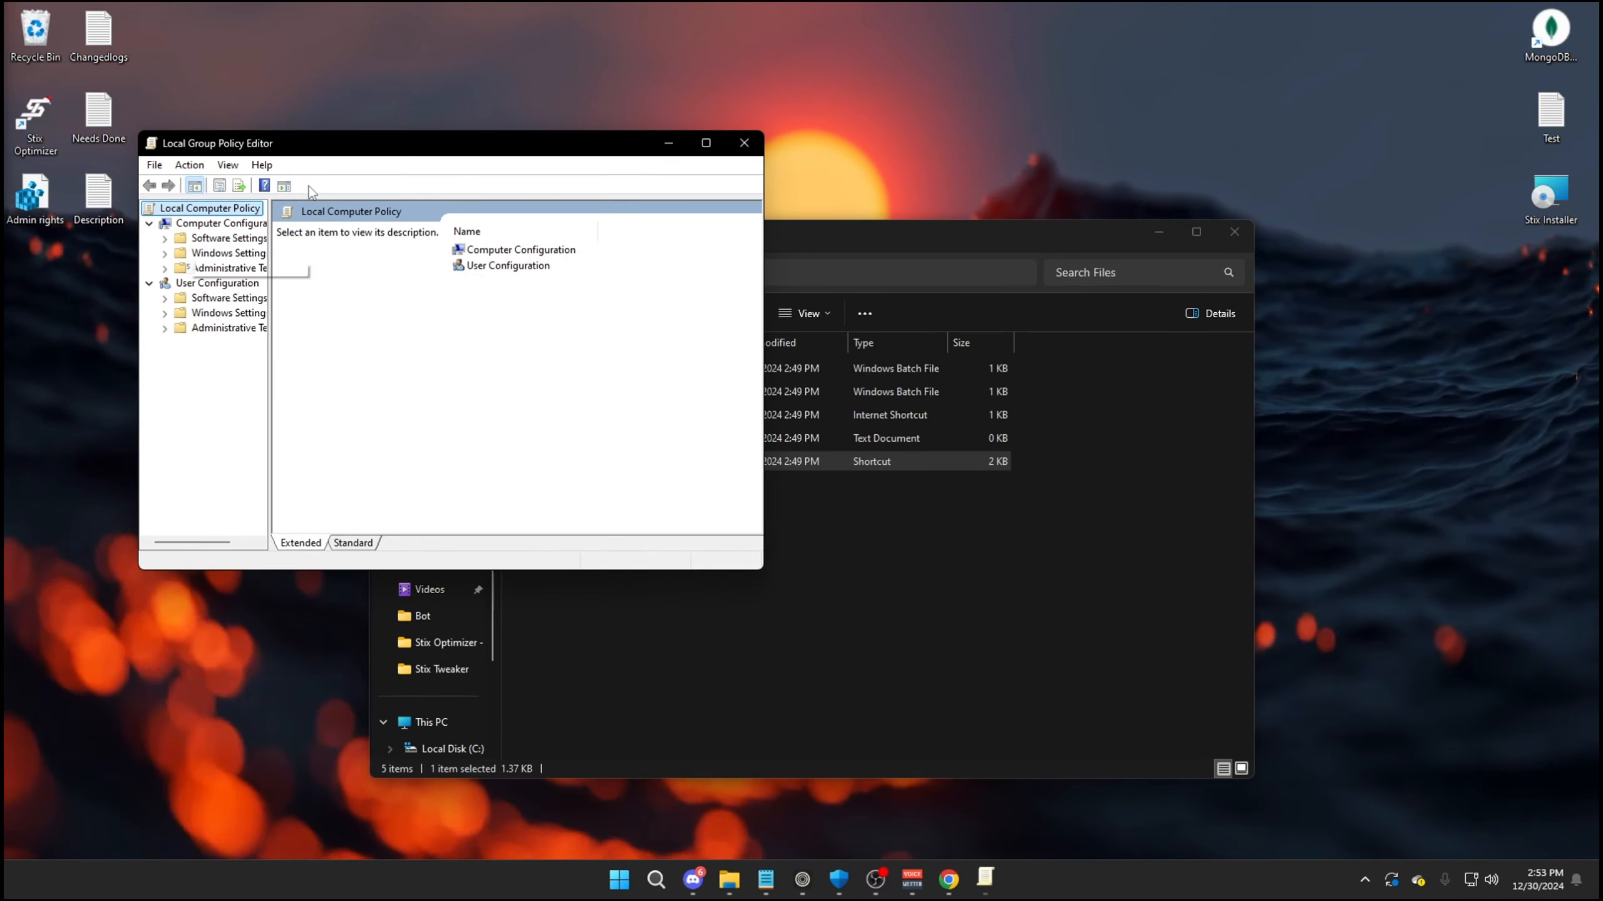
left_click_drag(325, 159, 228, 228)
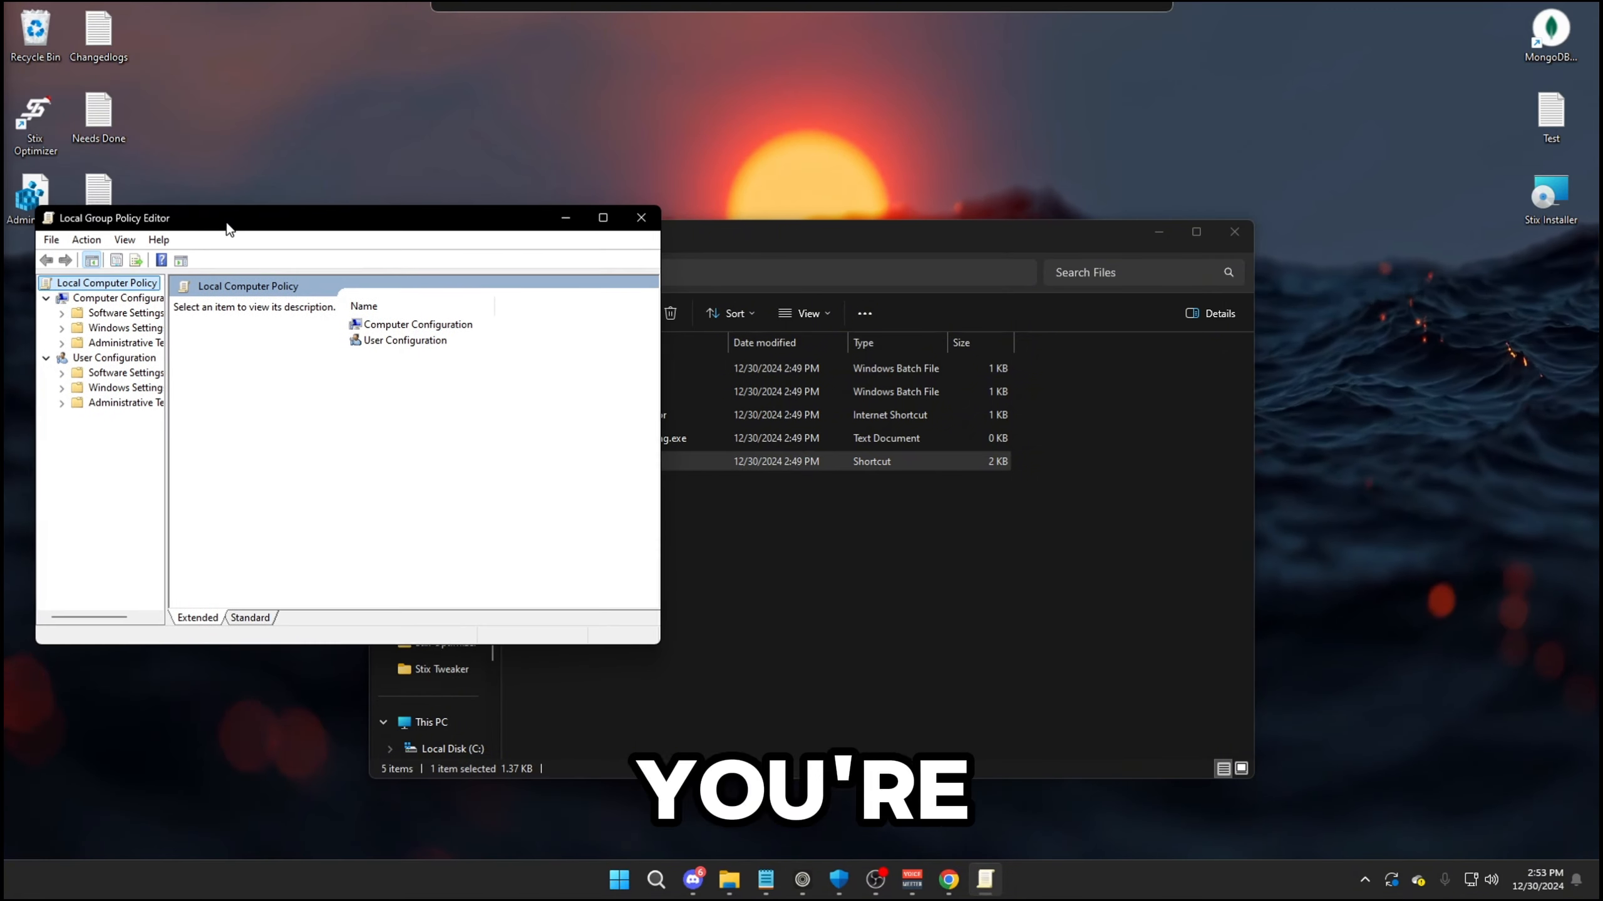
Download the Add Group Policy Editor to Windows 10 Home with PowerShell zip from the site linked in the Network pack's Files folder.
left_click(720, 517)
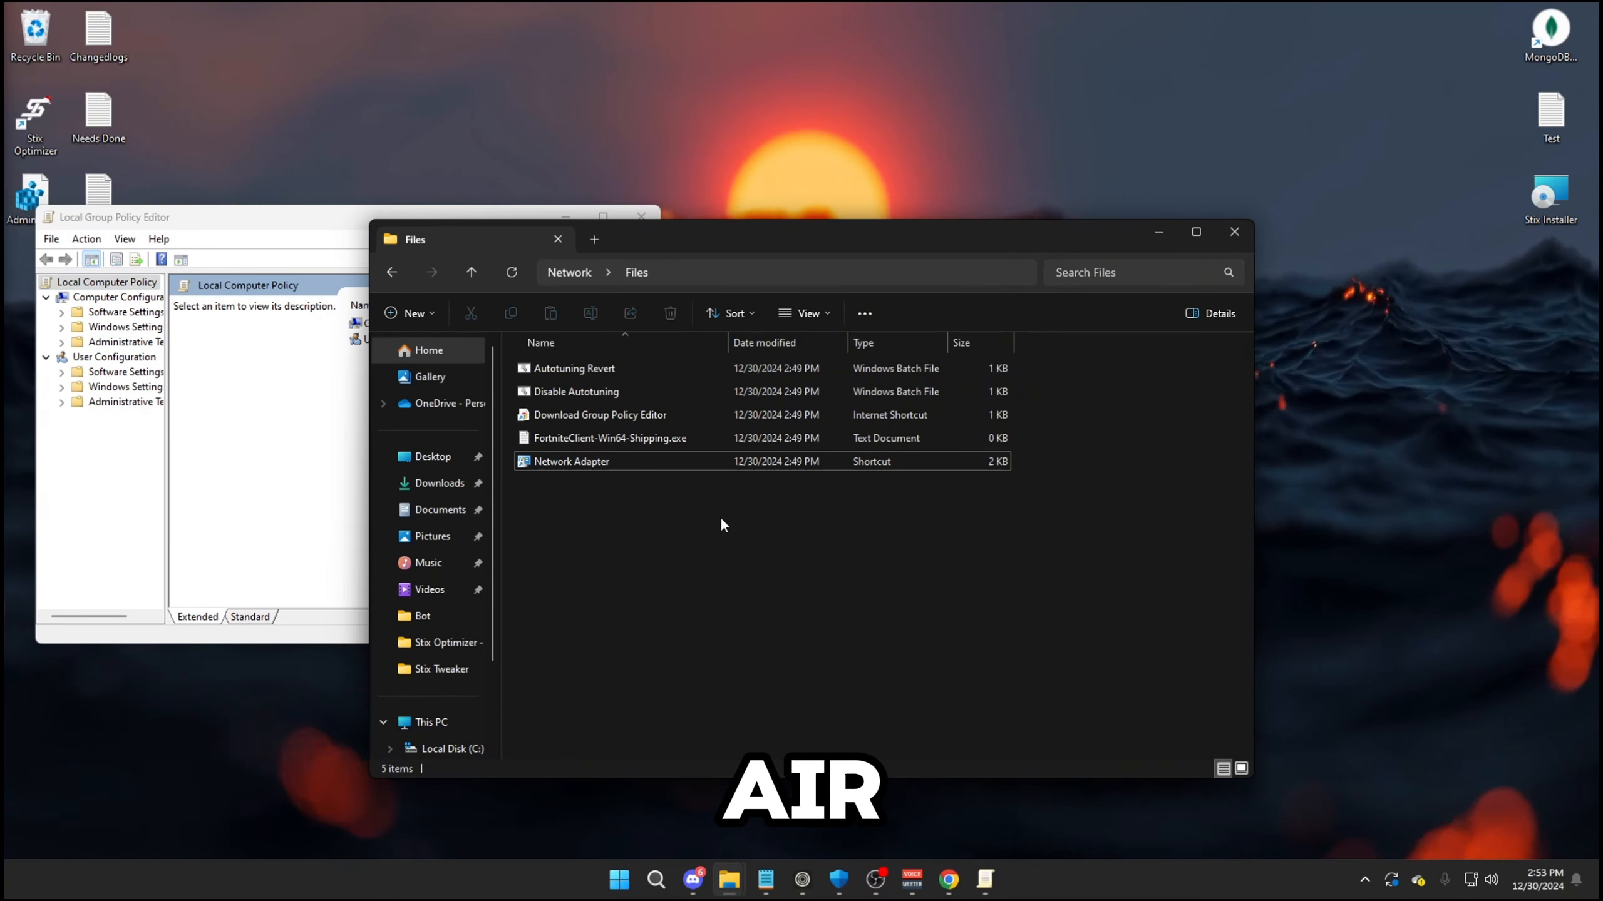
double_click(594, 417)
left_click(839, 452)
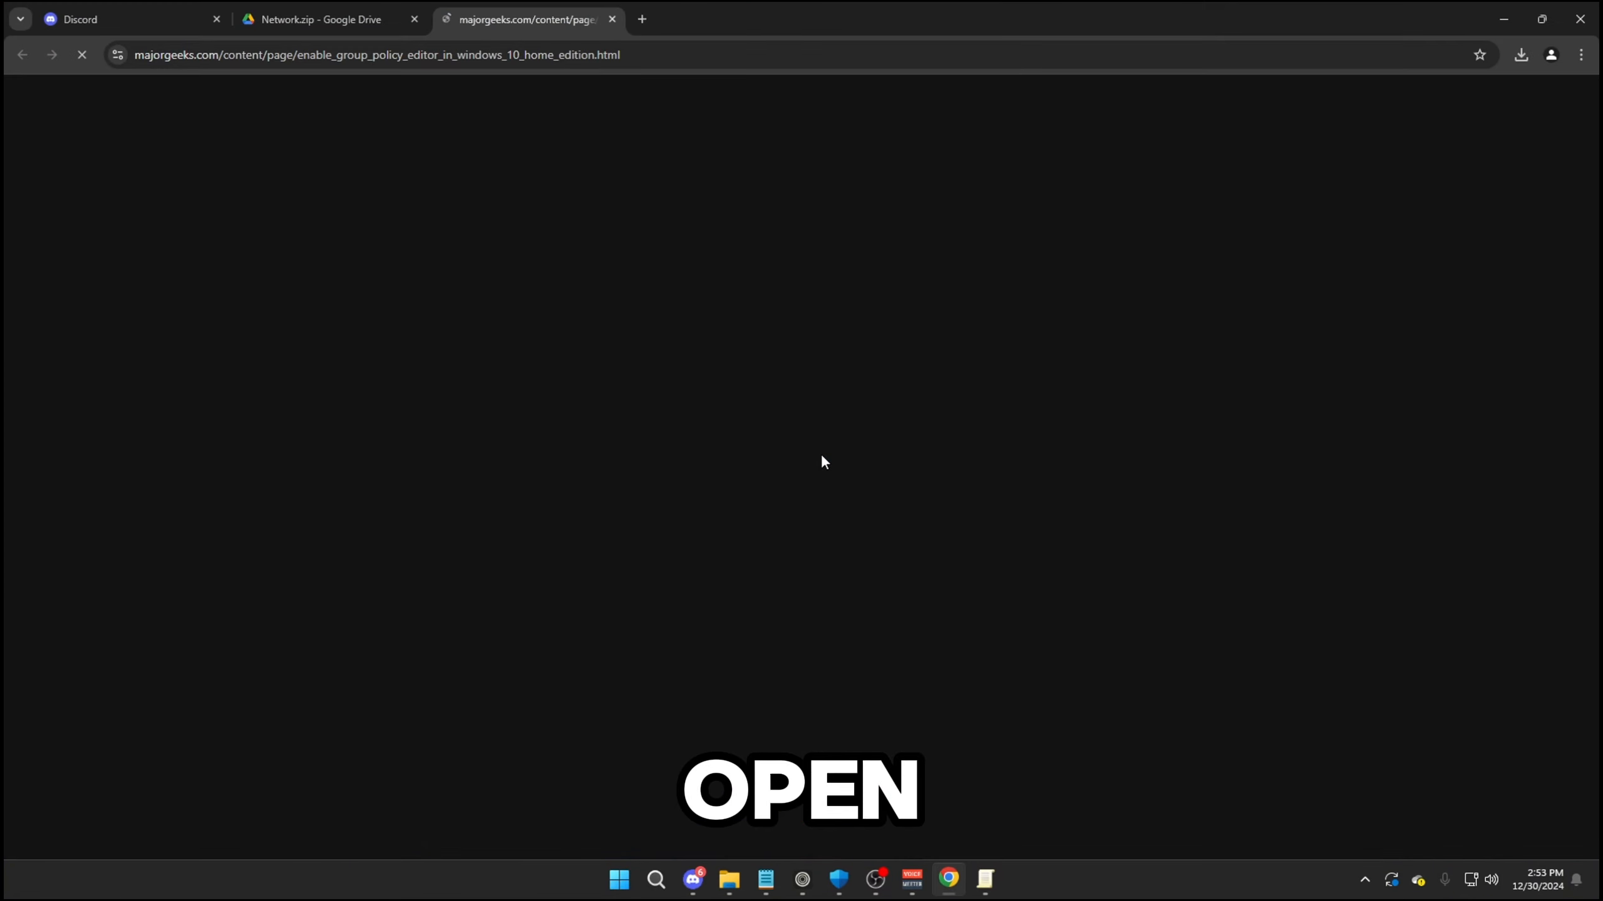
scroll(534, 474, "down", 3)
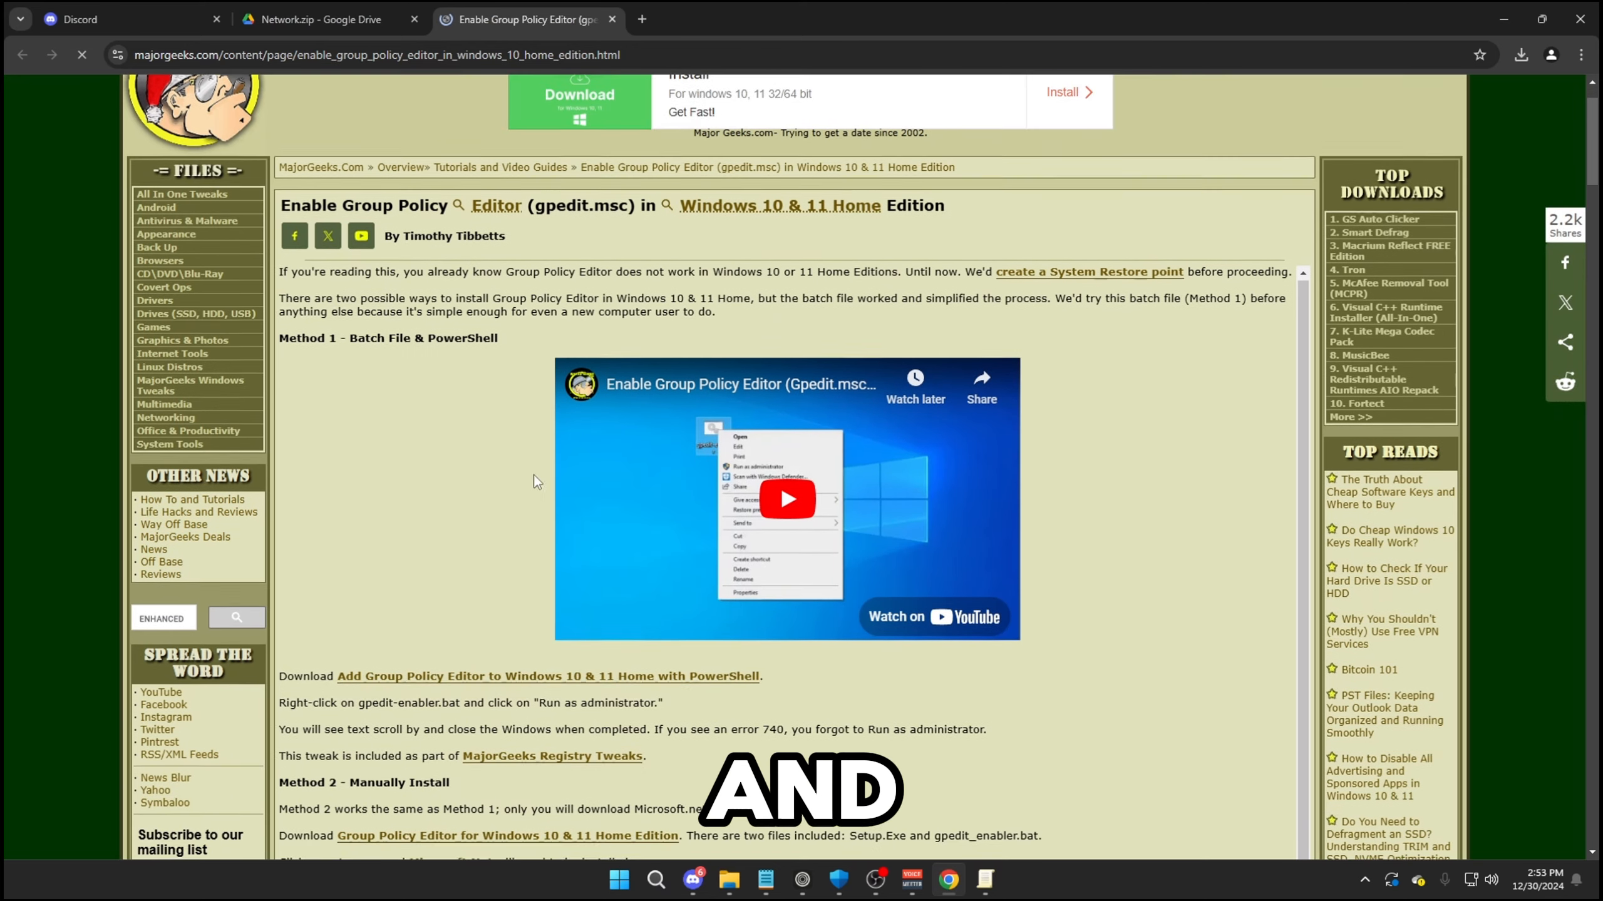
left_click(415, 594)
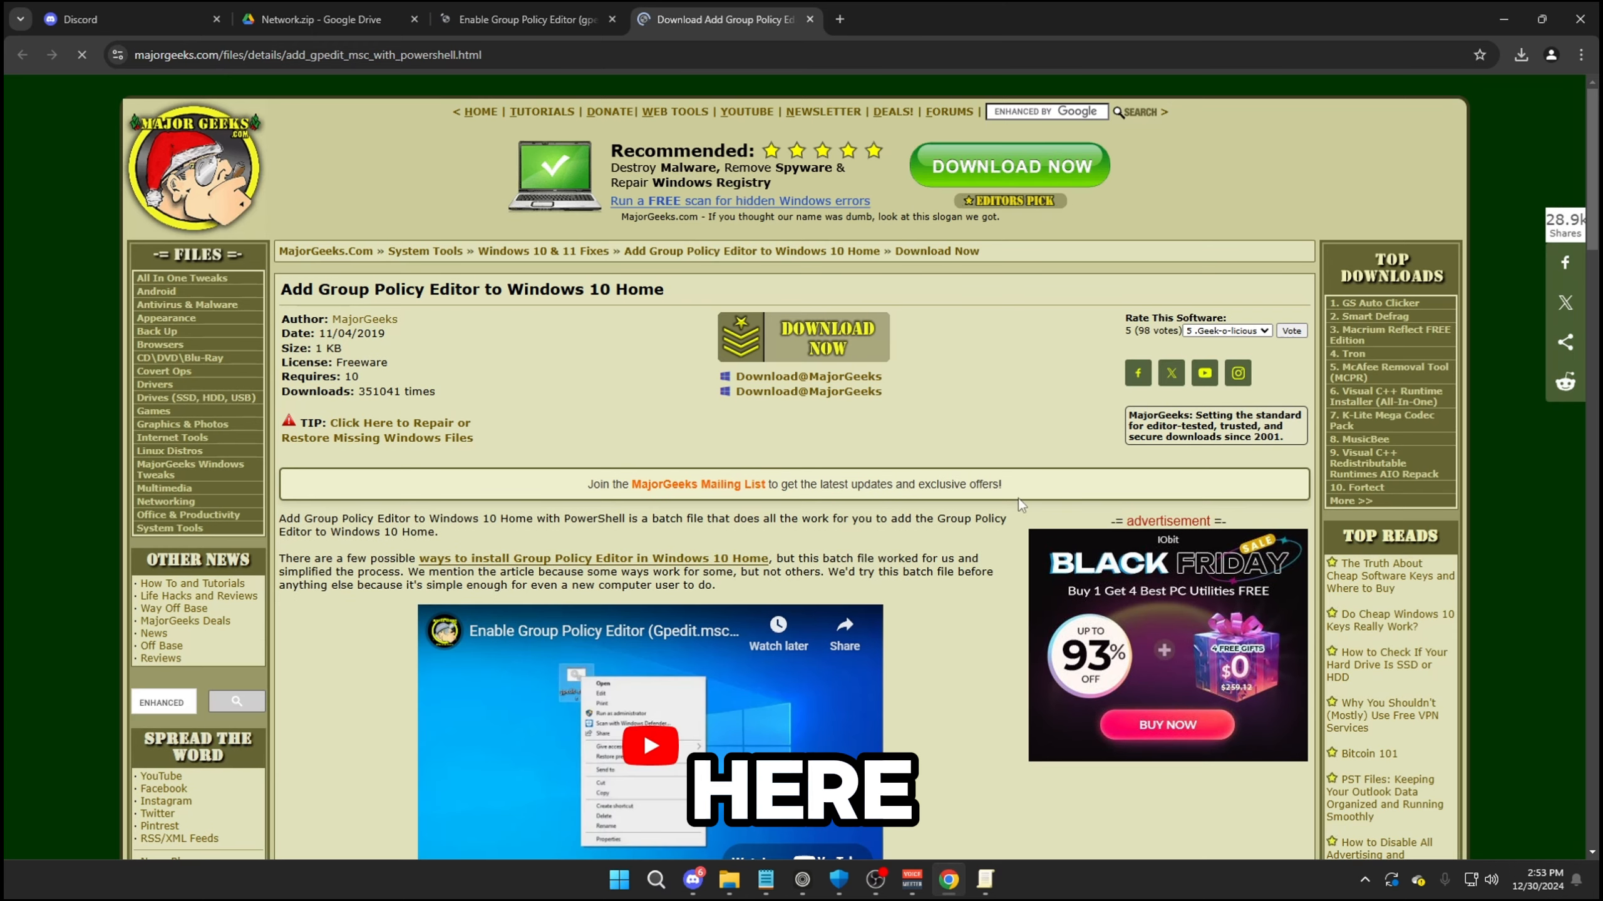
left_click(765, 342)
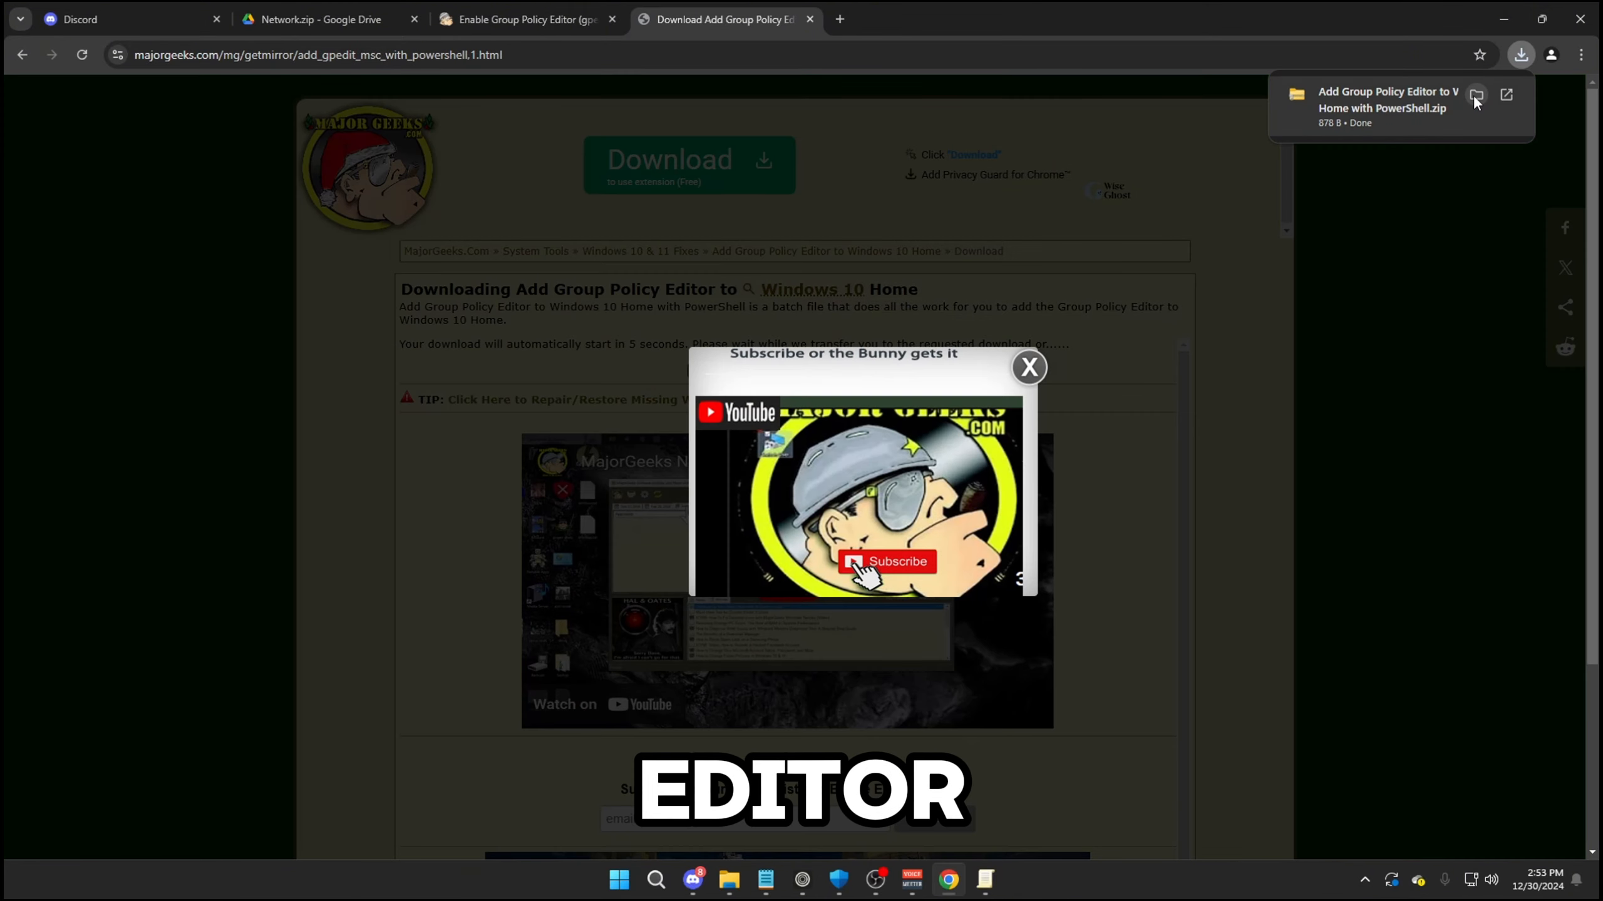
Extract the downloaded Add Group Policy Editor zip to its default folder inside Downloads.
left_click(1473, 95)
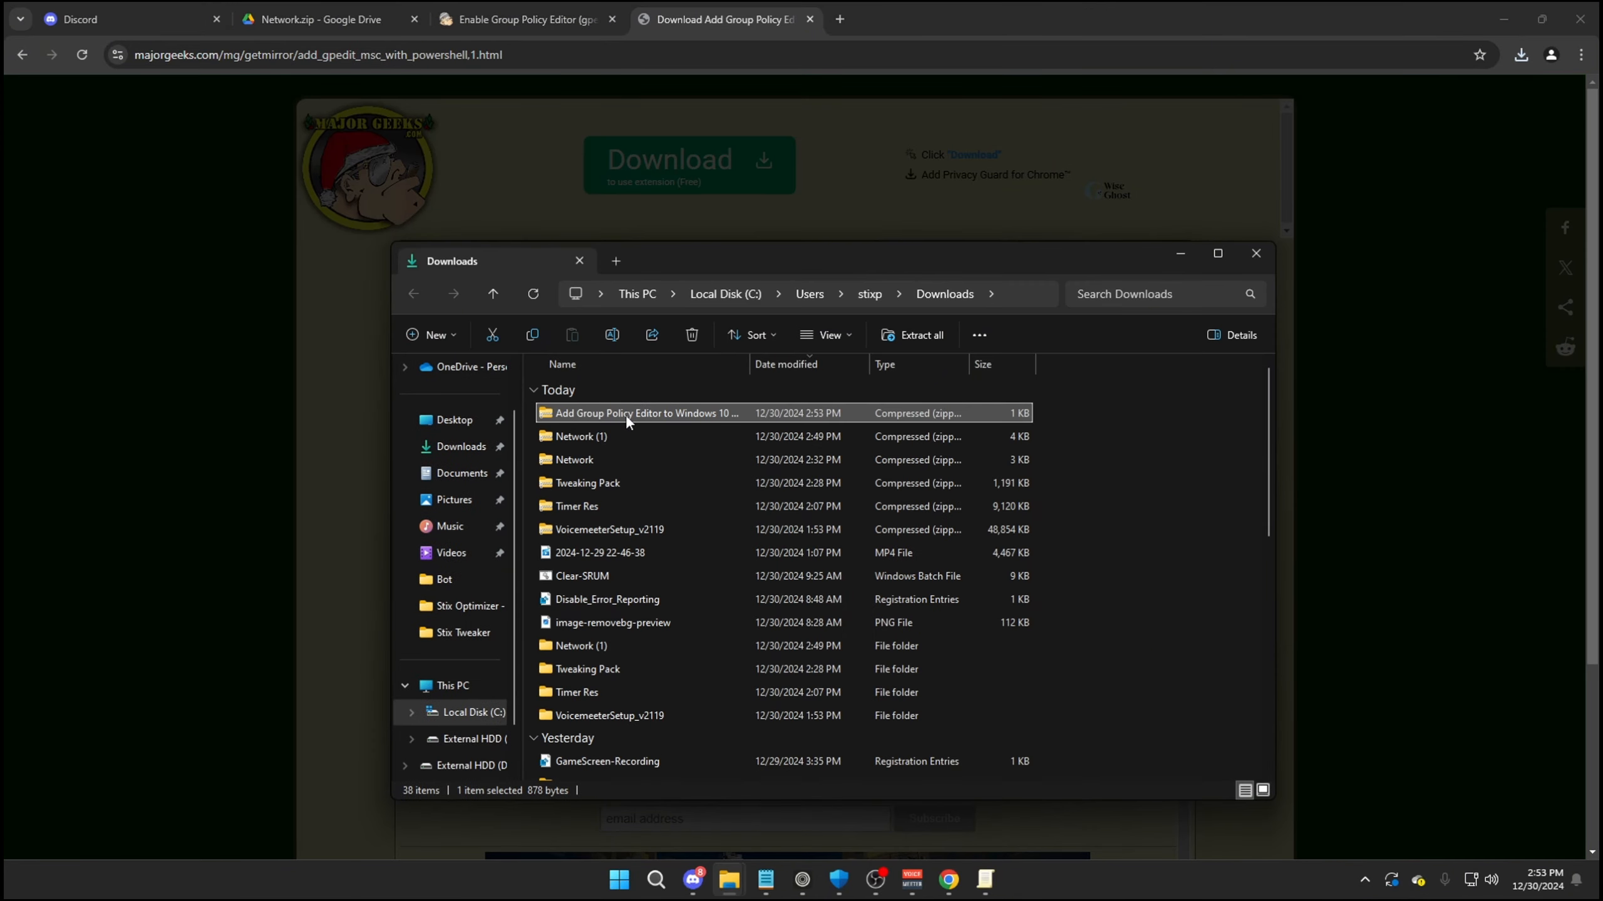
right_click(626, 414)
left_click(689, 543)
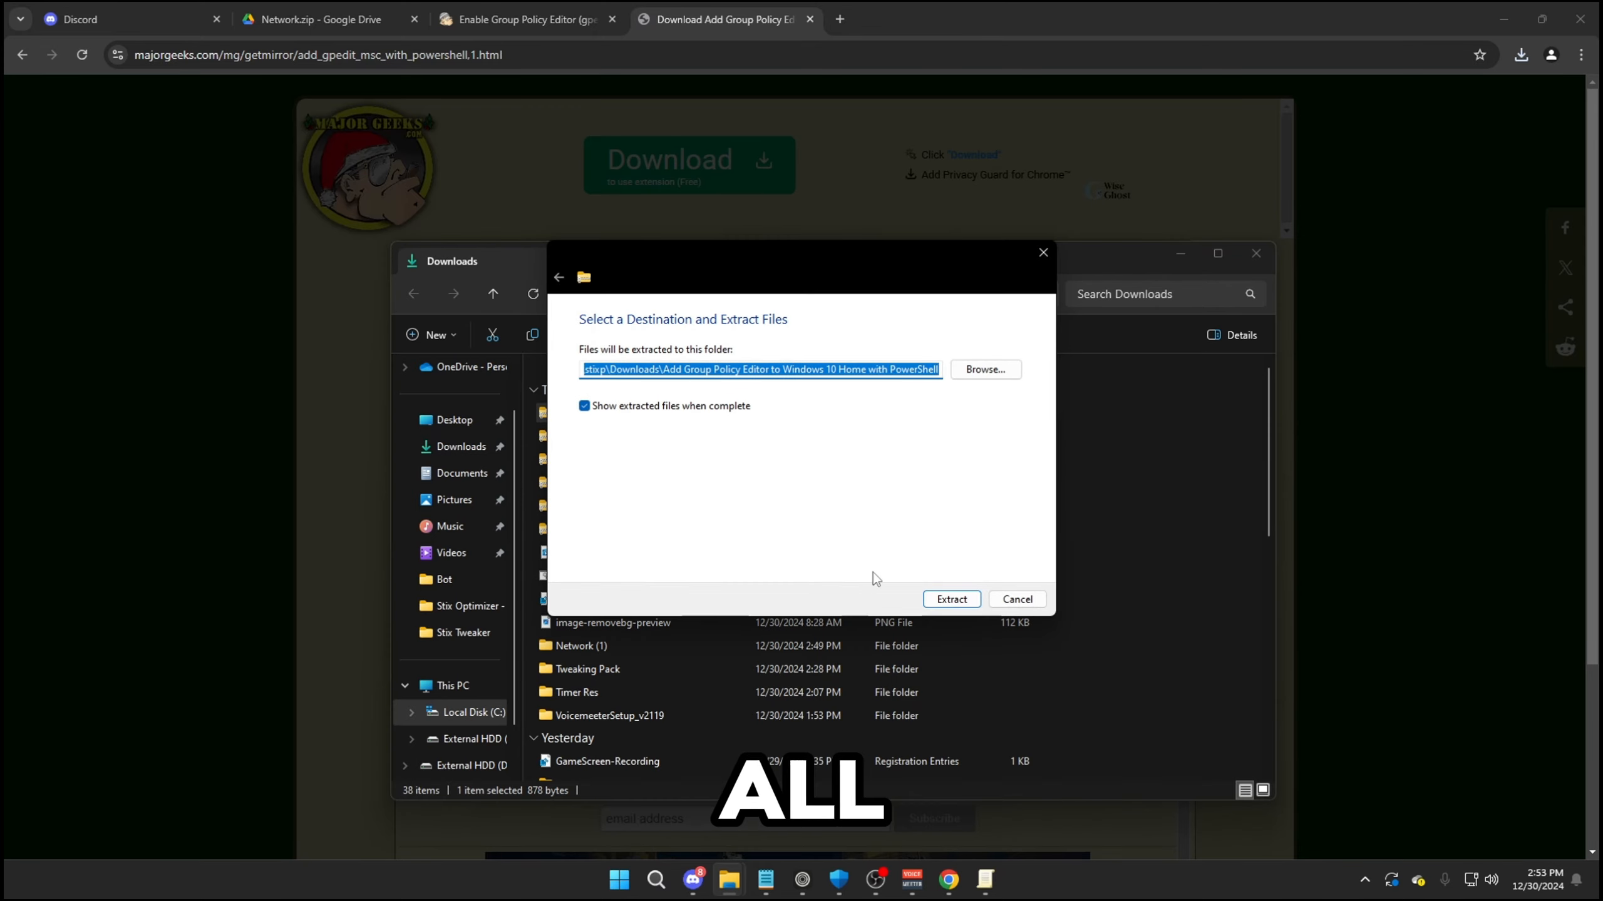
left_click(945, 599)
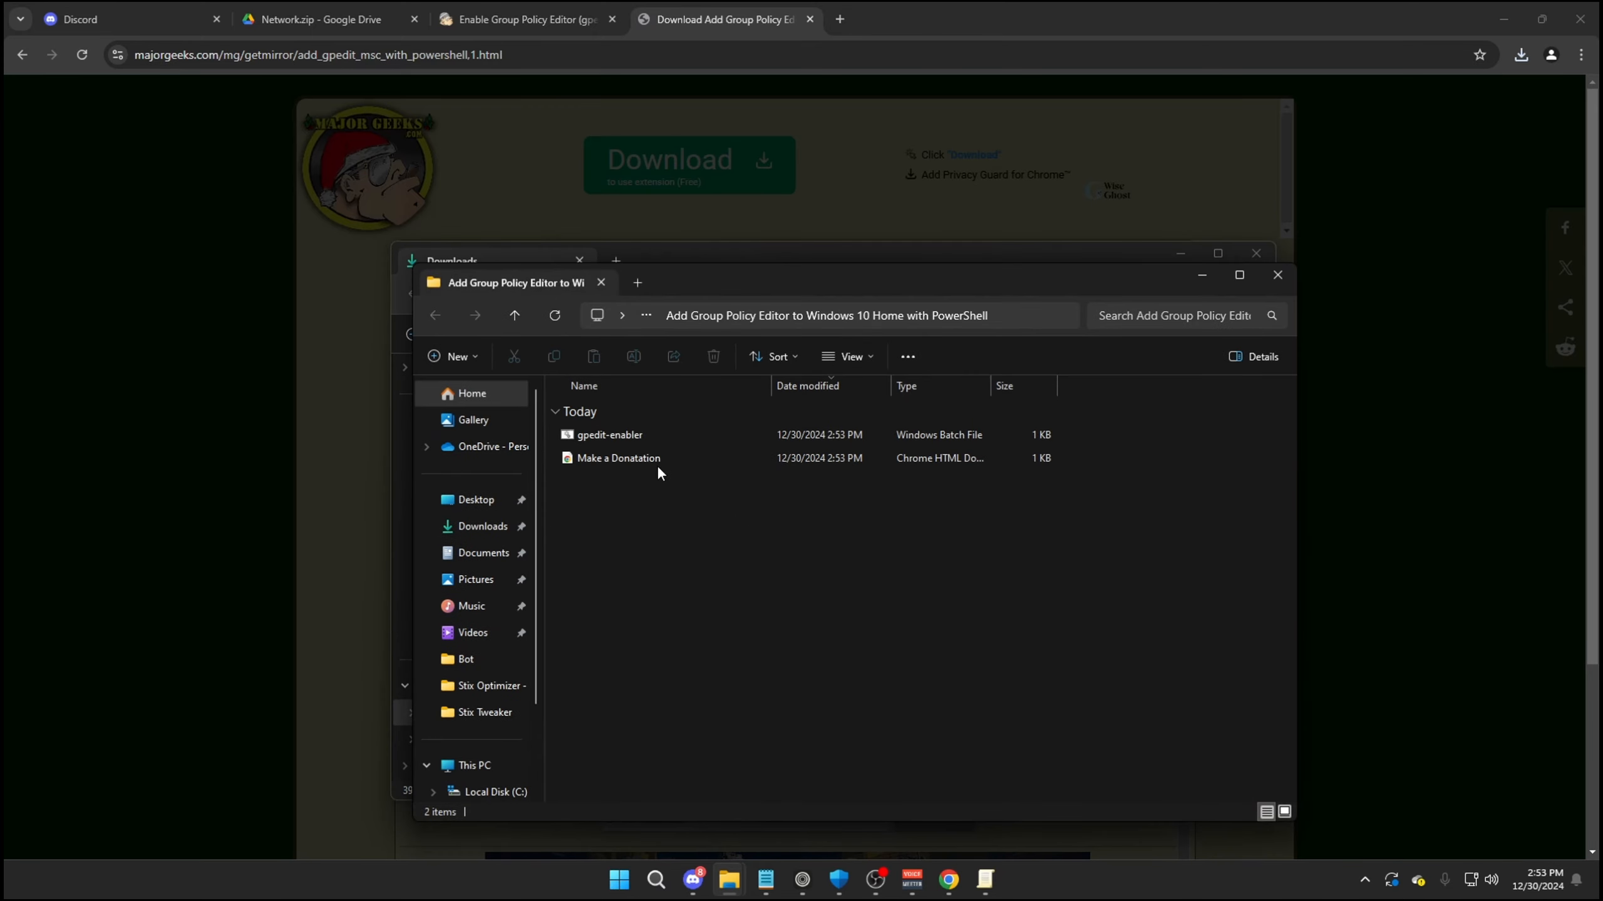
View the actions available for the gpedit-enabler batch file without running it.
left_click(624, 439)
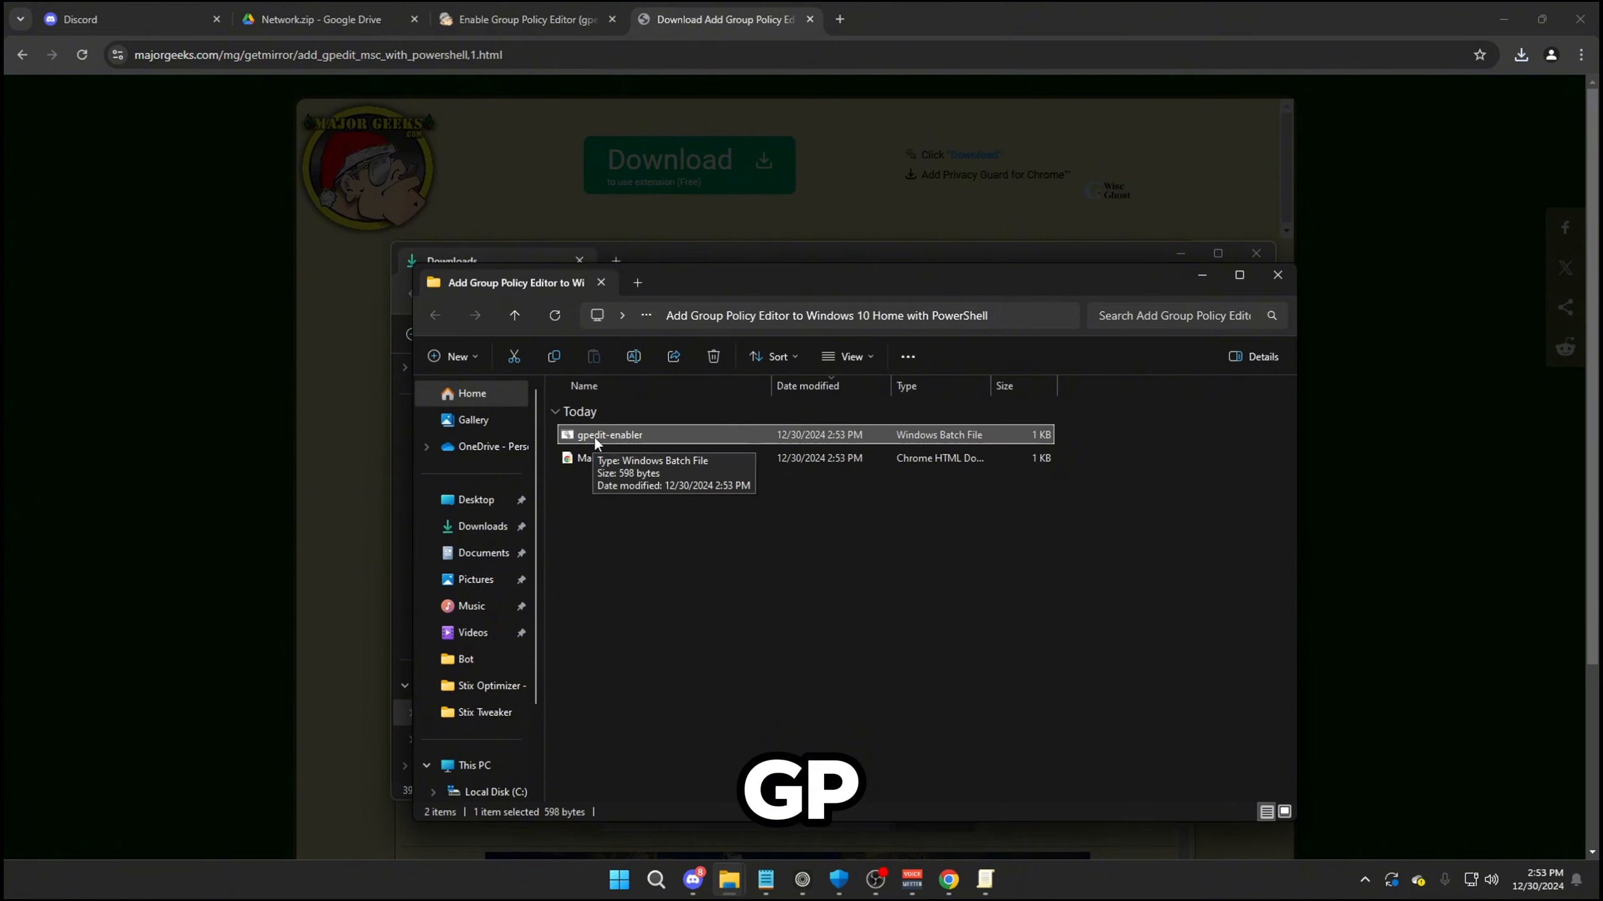
right_click(606, 436)
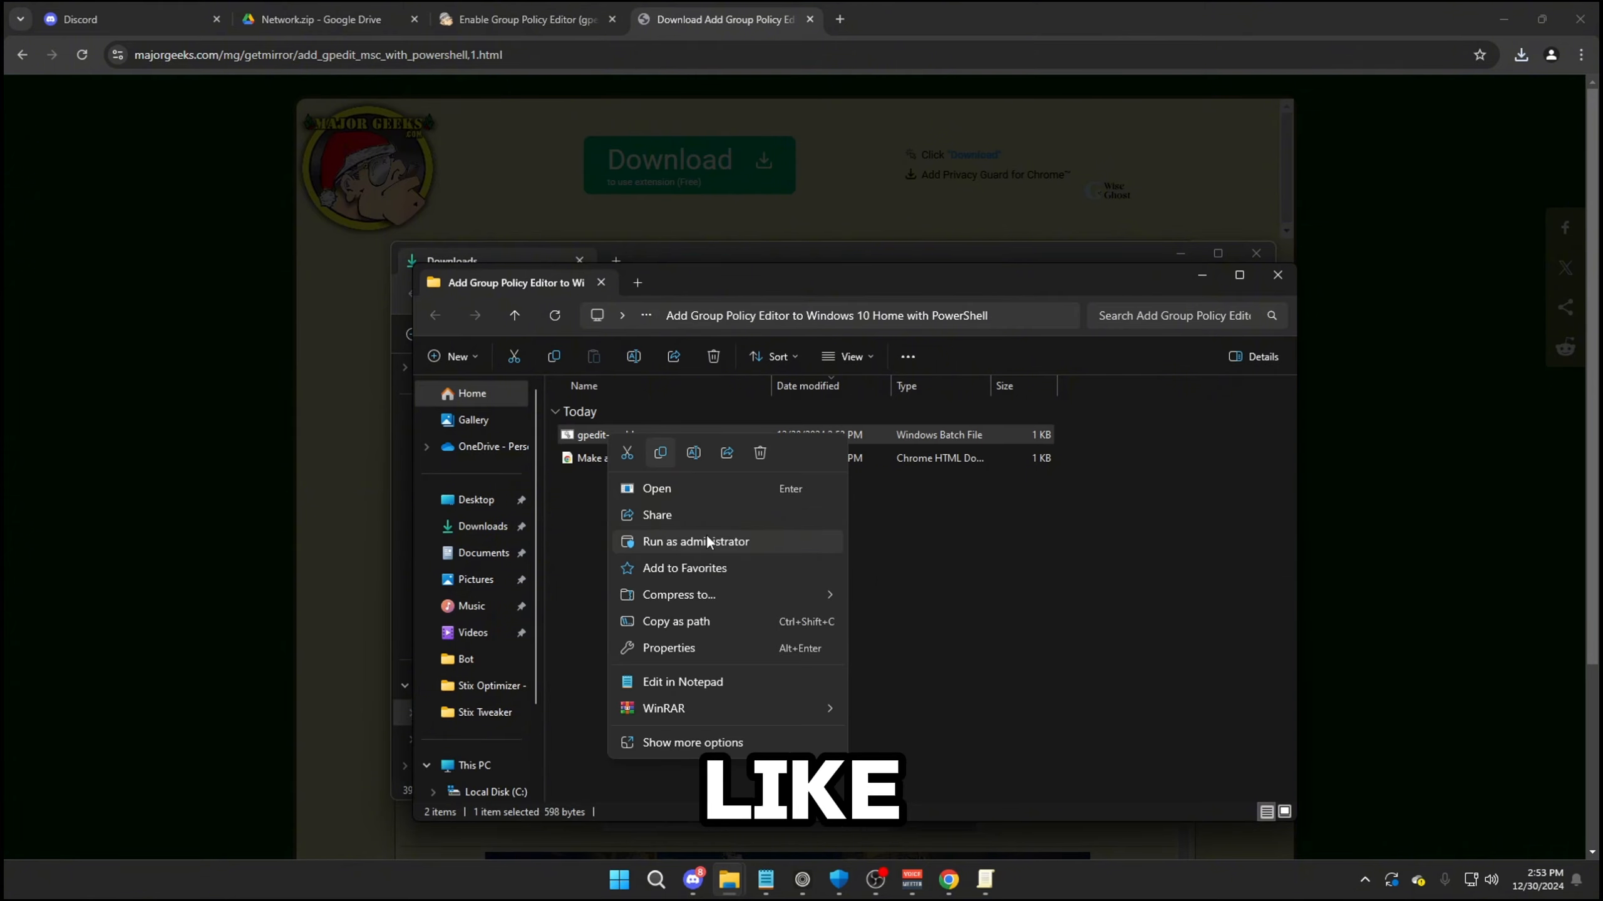
left_click(901, 551)
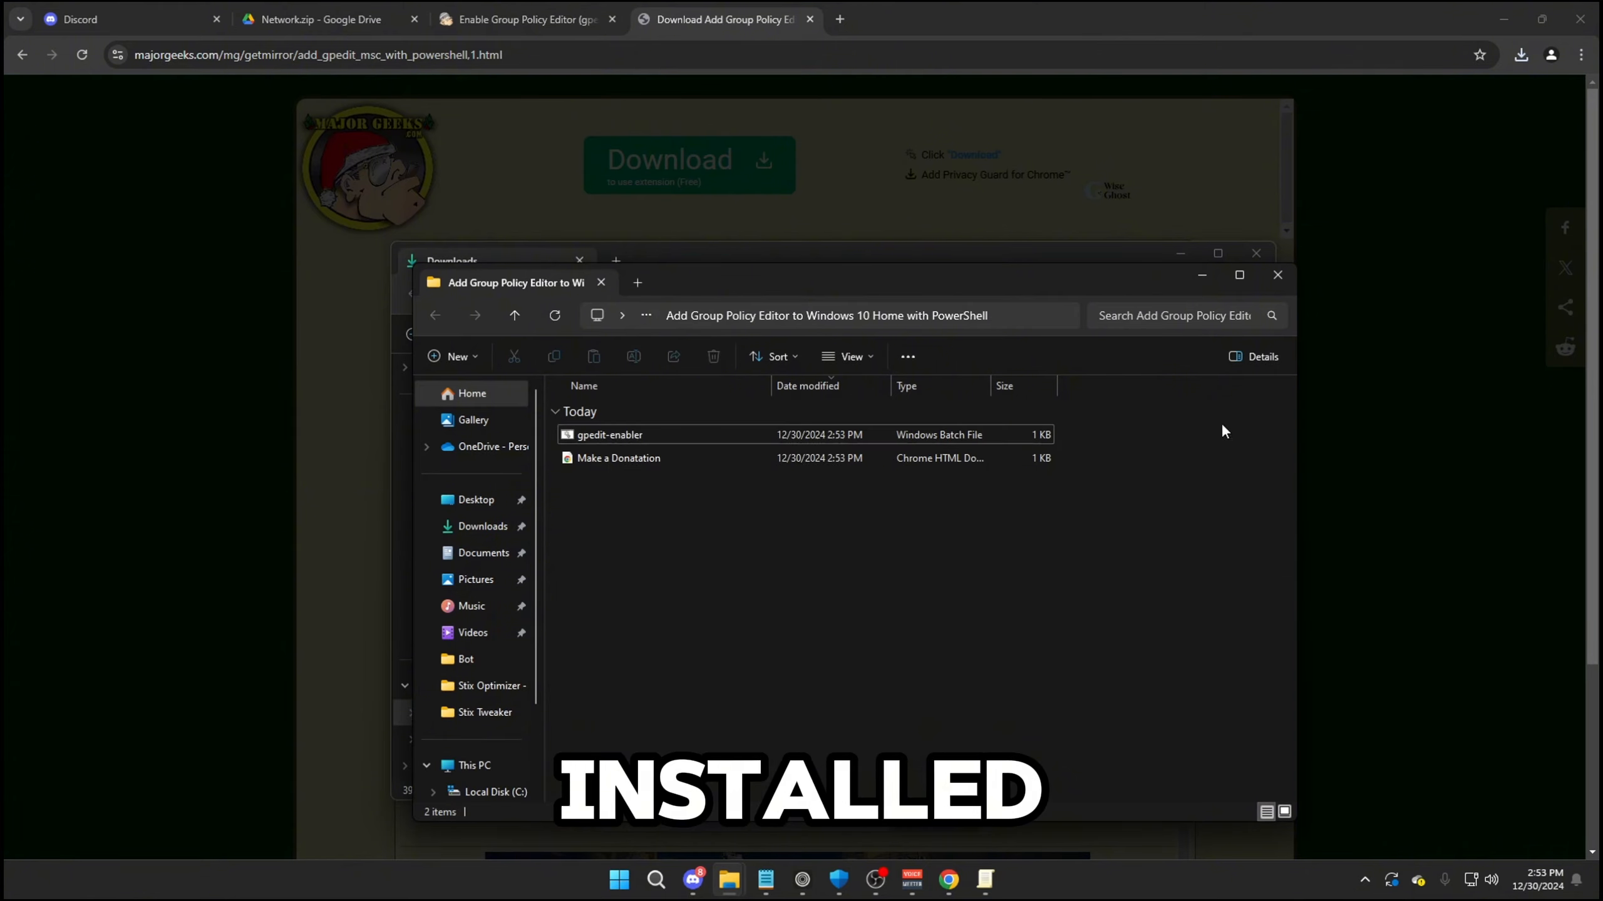
Close the extracted folder and Downloads windows, and minimize the browser.
left_click(1278, 275)
left_click(1255, 253)
left_click(1491, 23)
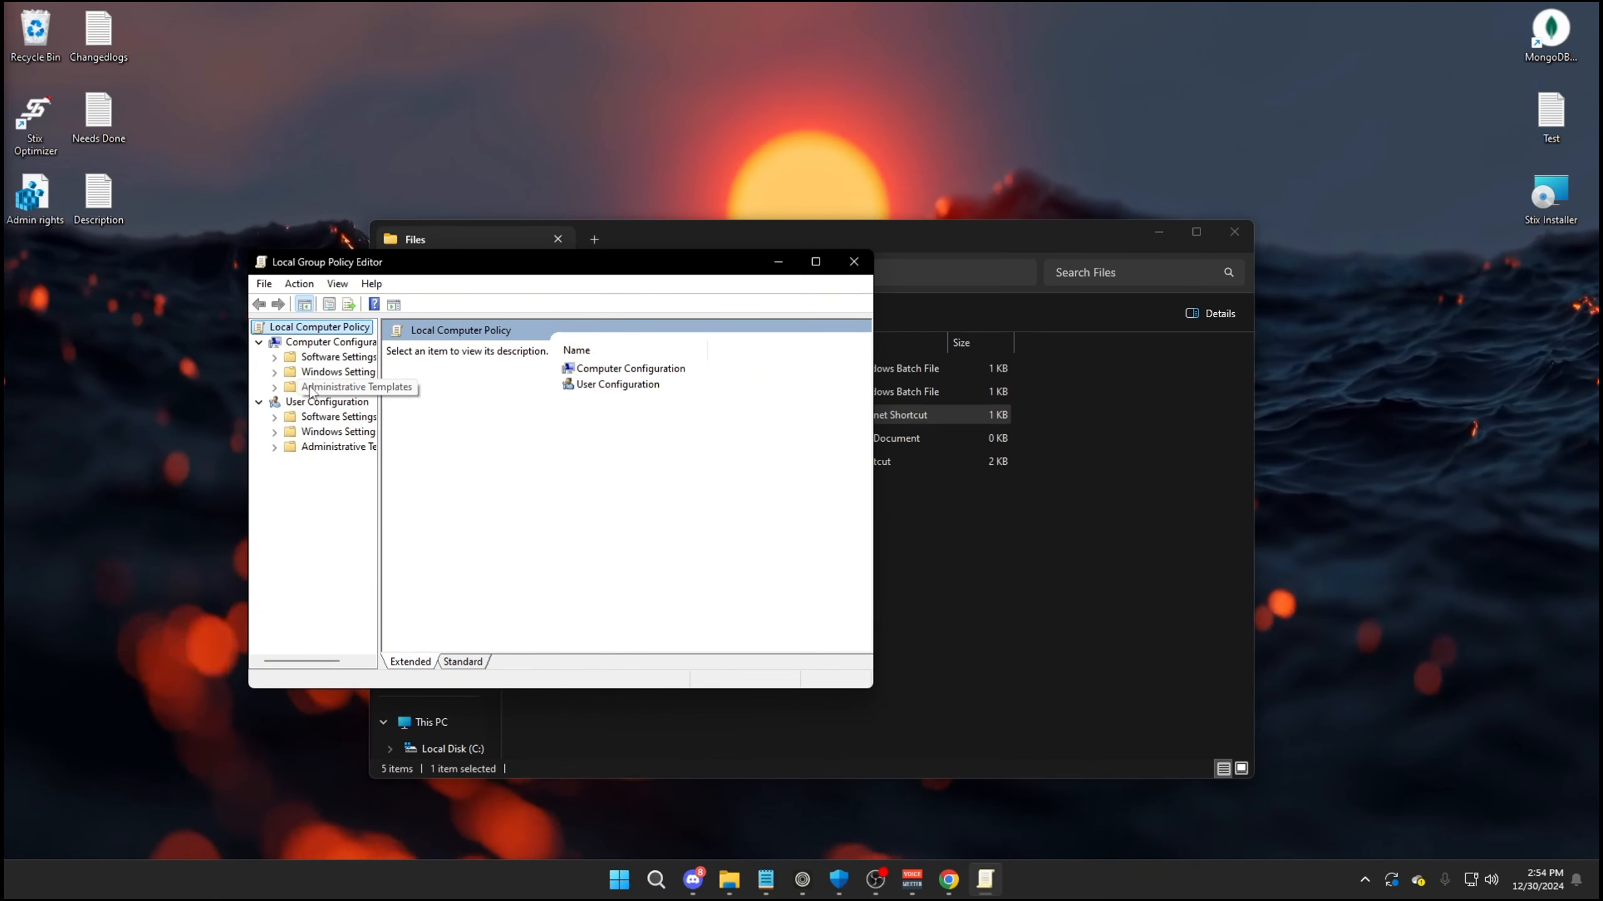
In the advanced settings of Policy-based QoS under the computer's Windows Settings, enable control of DSCP marking requests with the Allowed option.
double_click(328, 372)
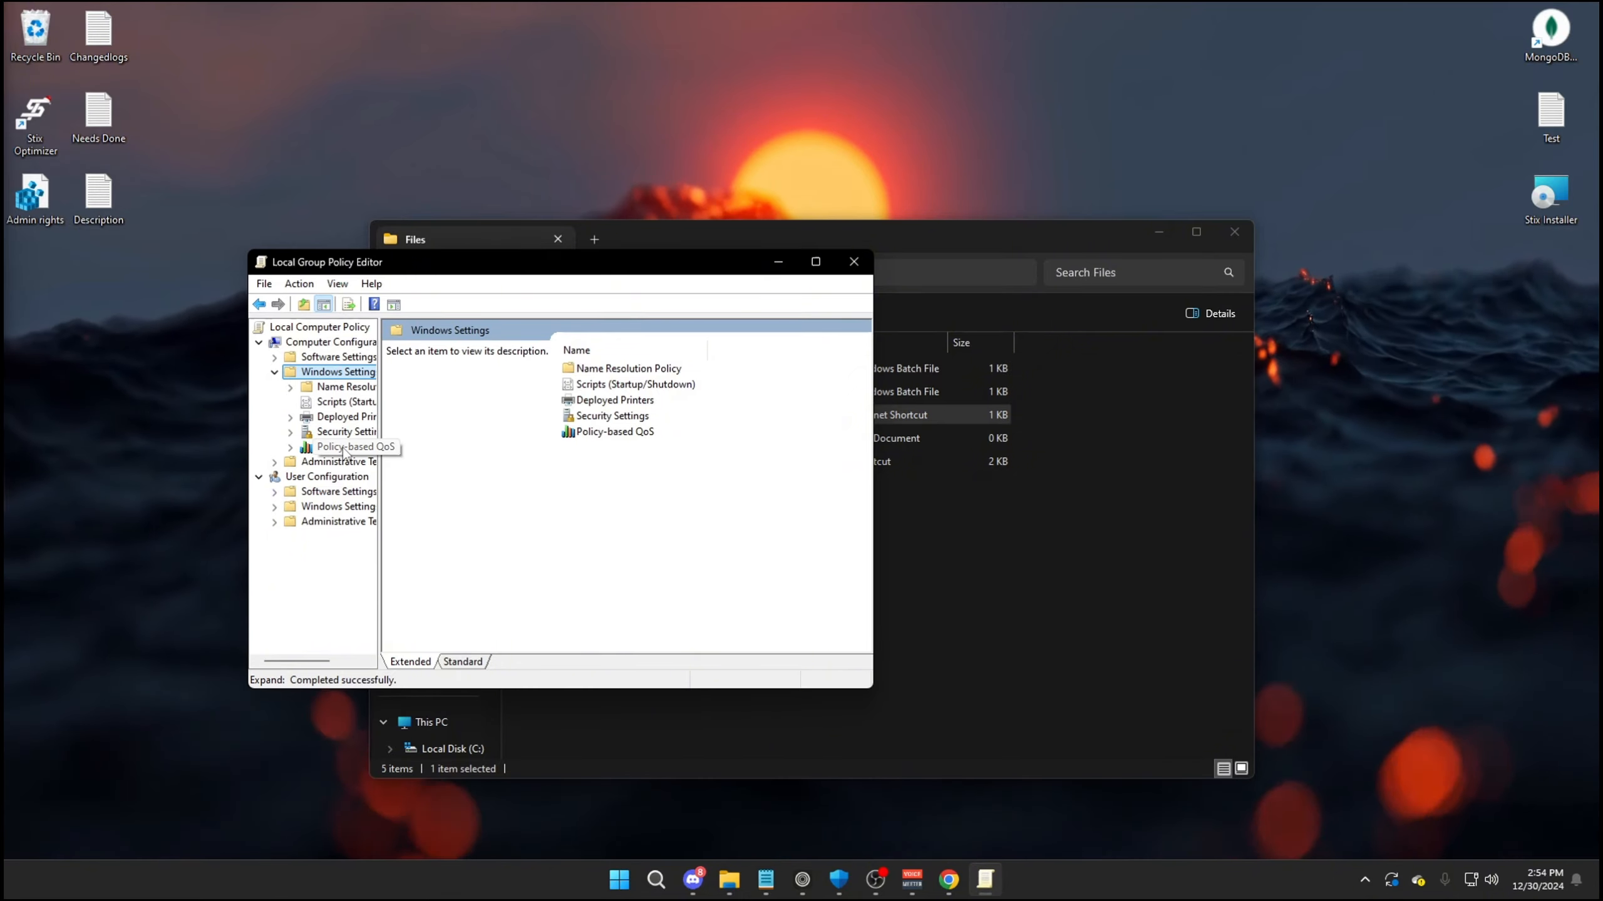
left_click(344, 447)
right_click(344, 450)
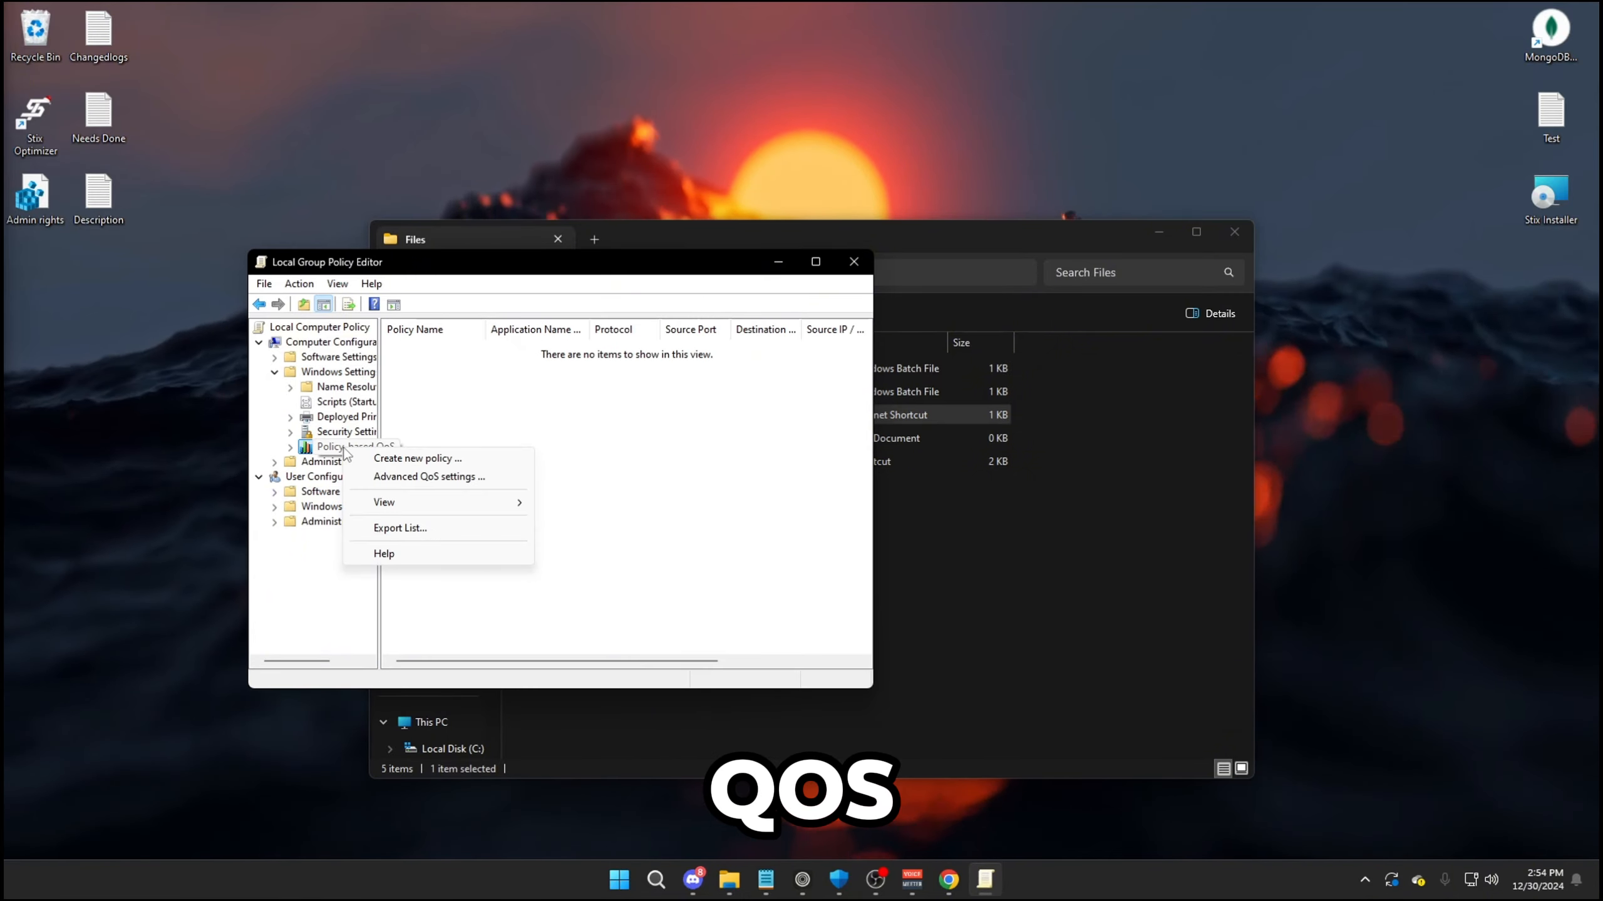
left_click(415, 478)
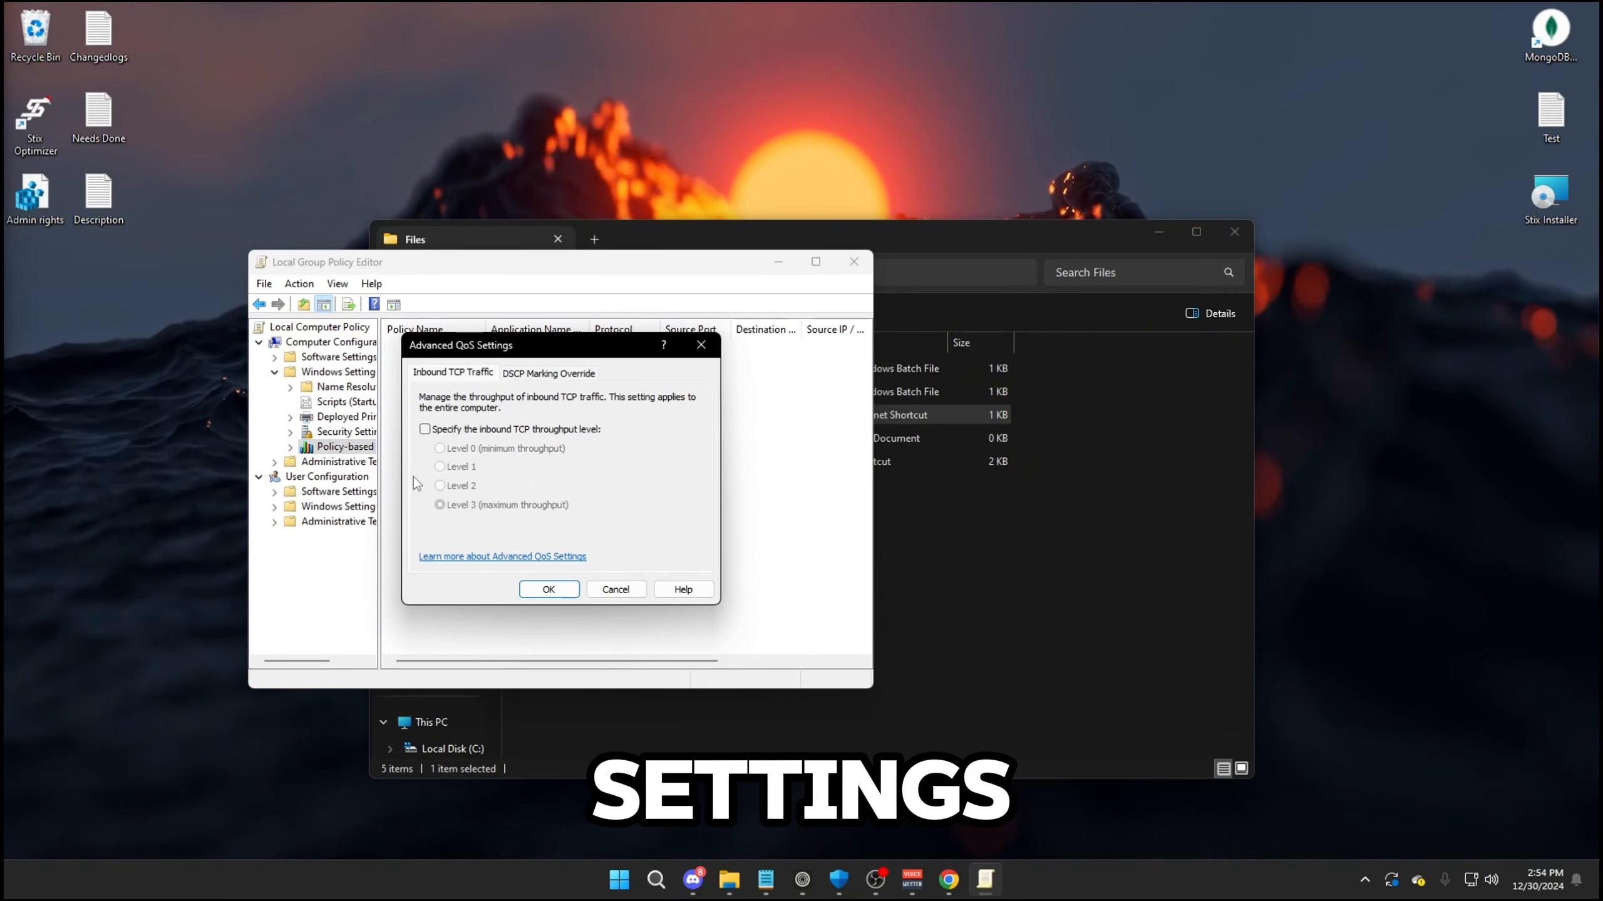
left_click(563, 378)
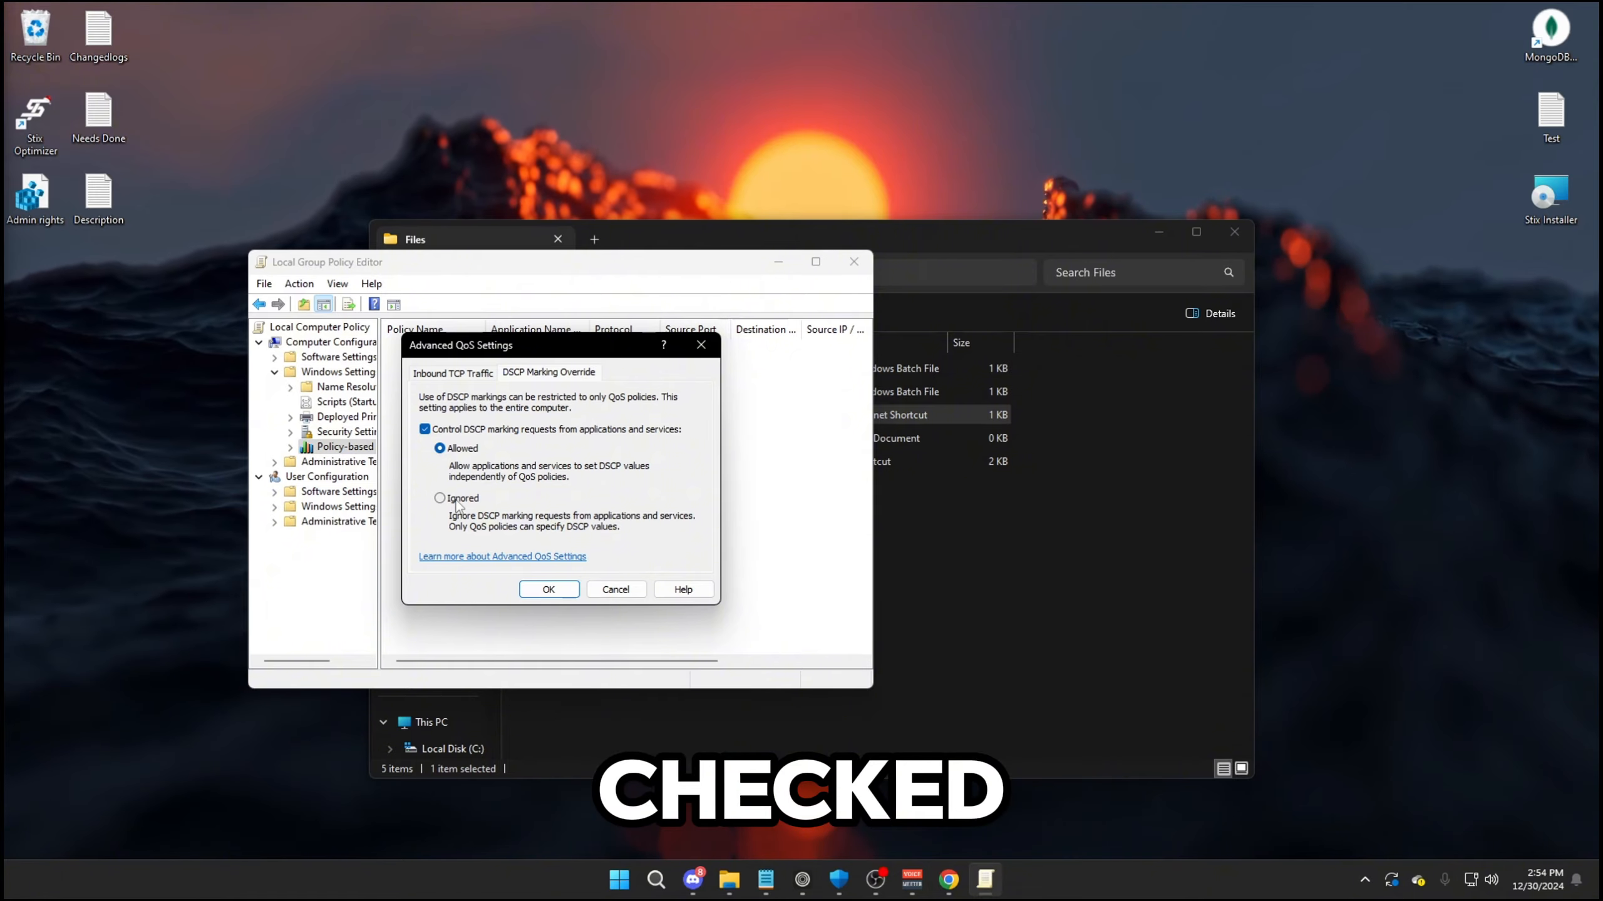
left_click(563, 592)
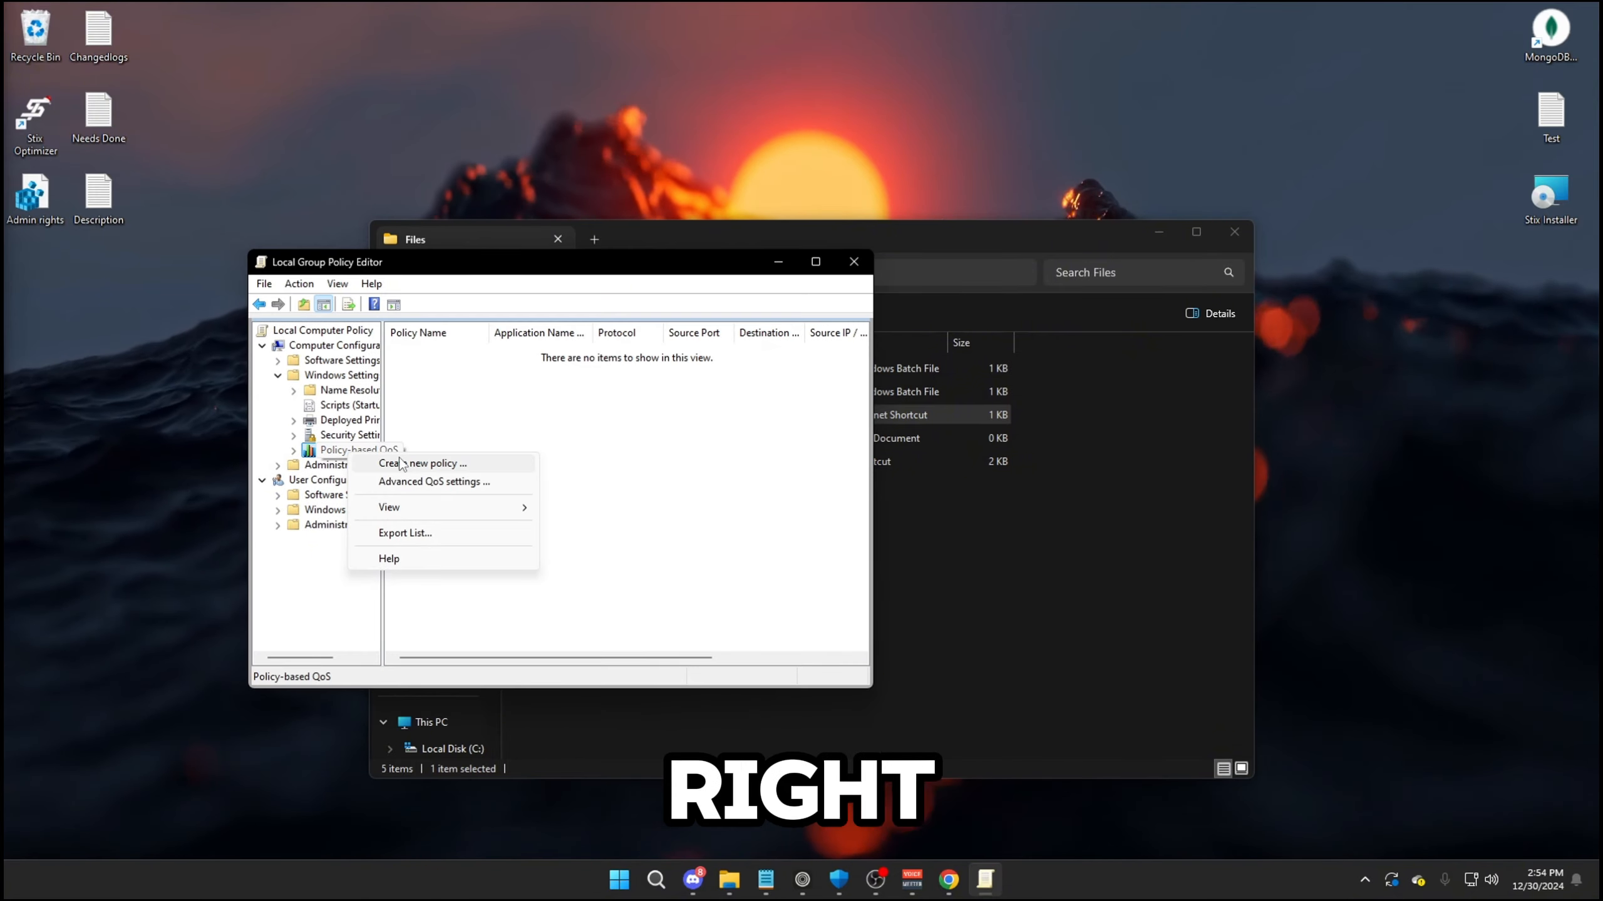
Create a new QoS policy named Fortnite with a DSCP value of 46 and no outbound throttle rate.
left_click(421, 464)
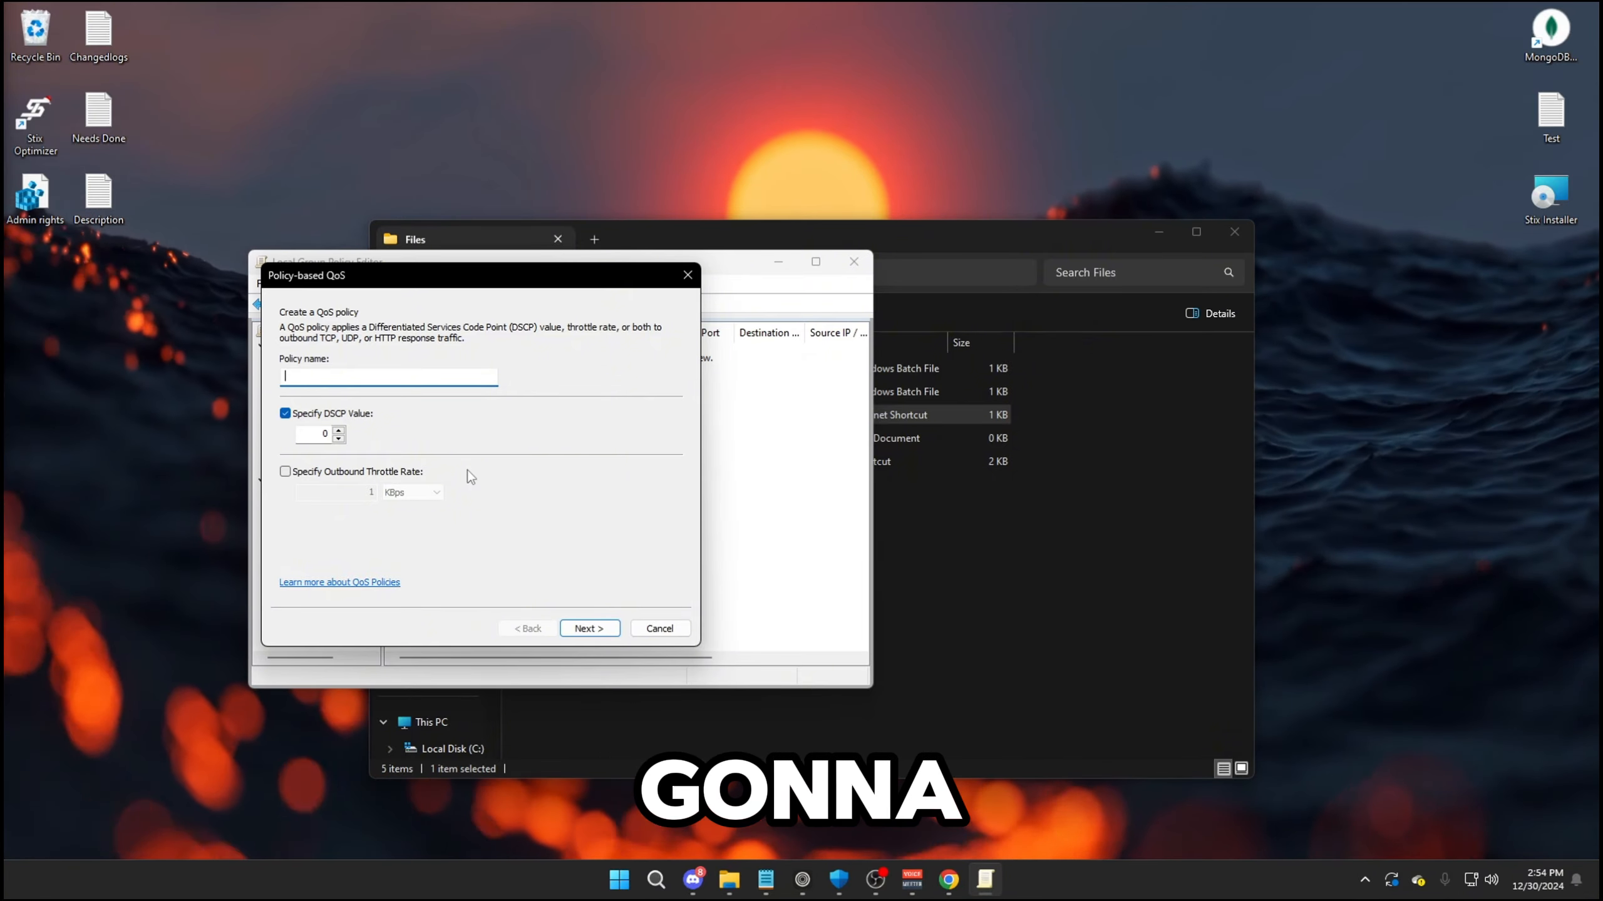
type("Fortnite")
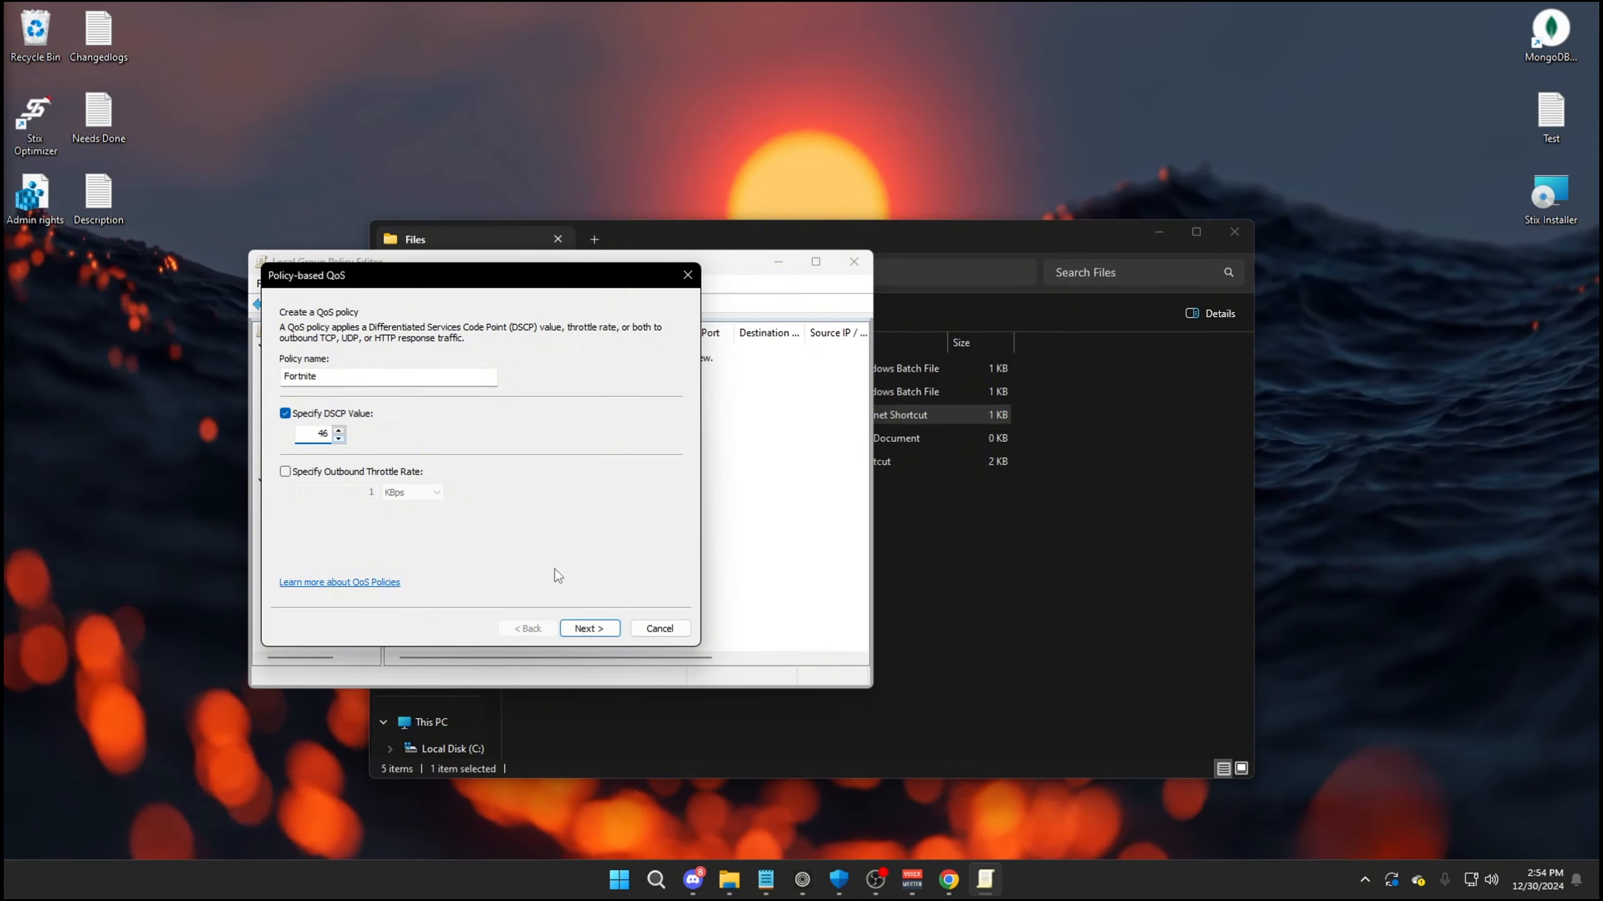
left_click(588, 628)
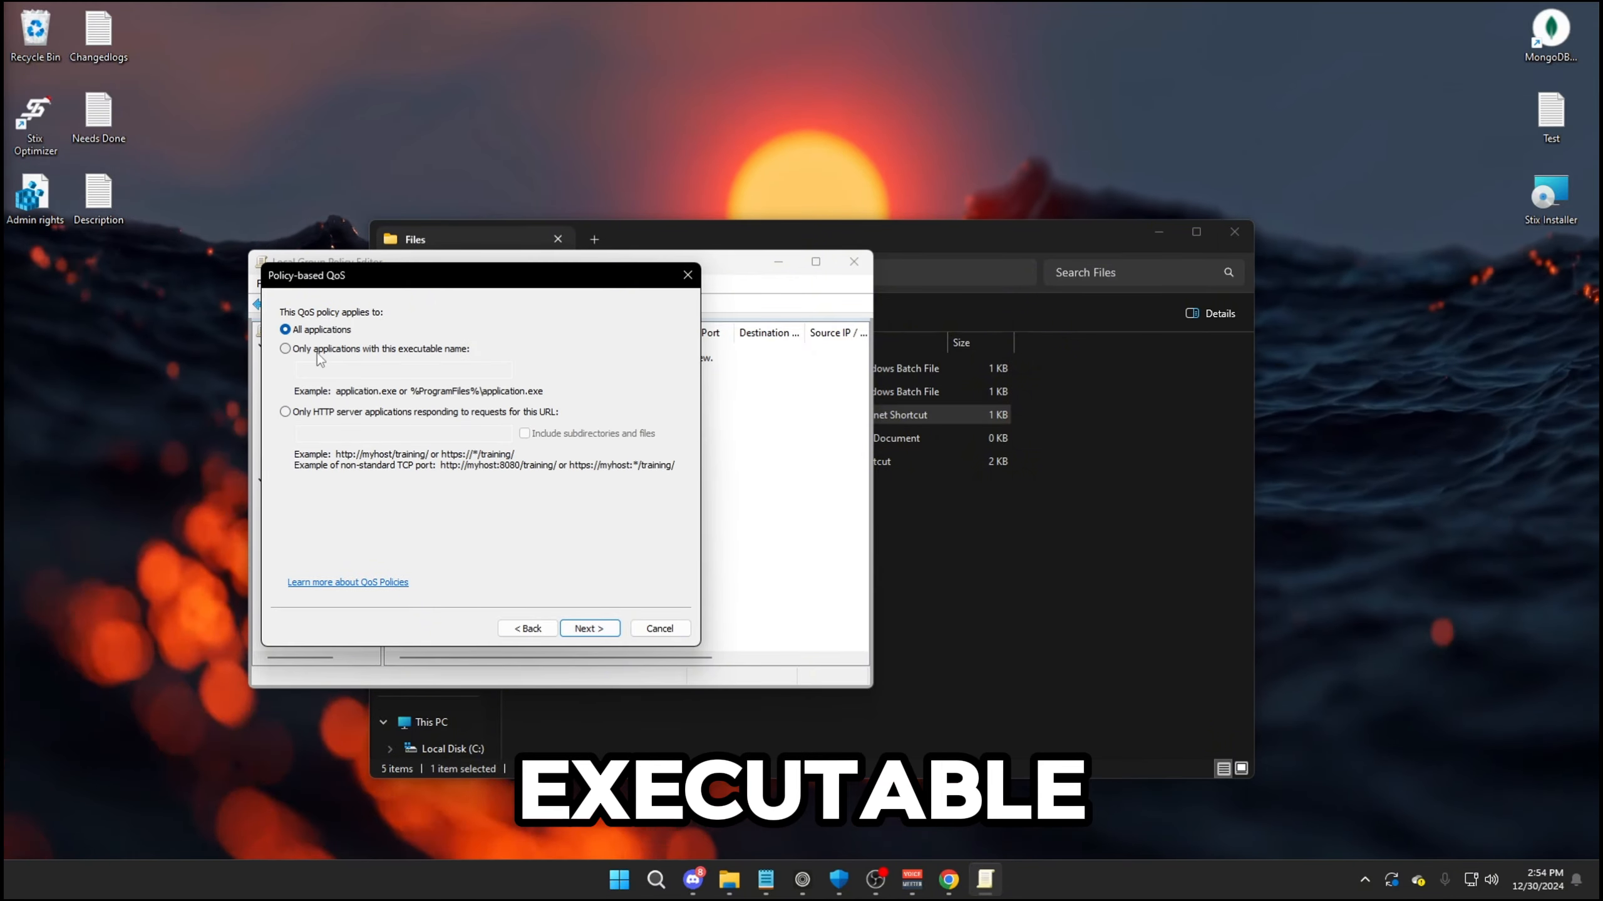
Restrict the Fortnite policy to the executable FortniteClient-Win64-Shipping.exe, copying the name from the text file in the Files folder.
left_click(318, 349)
left_click(864, 486)
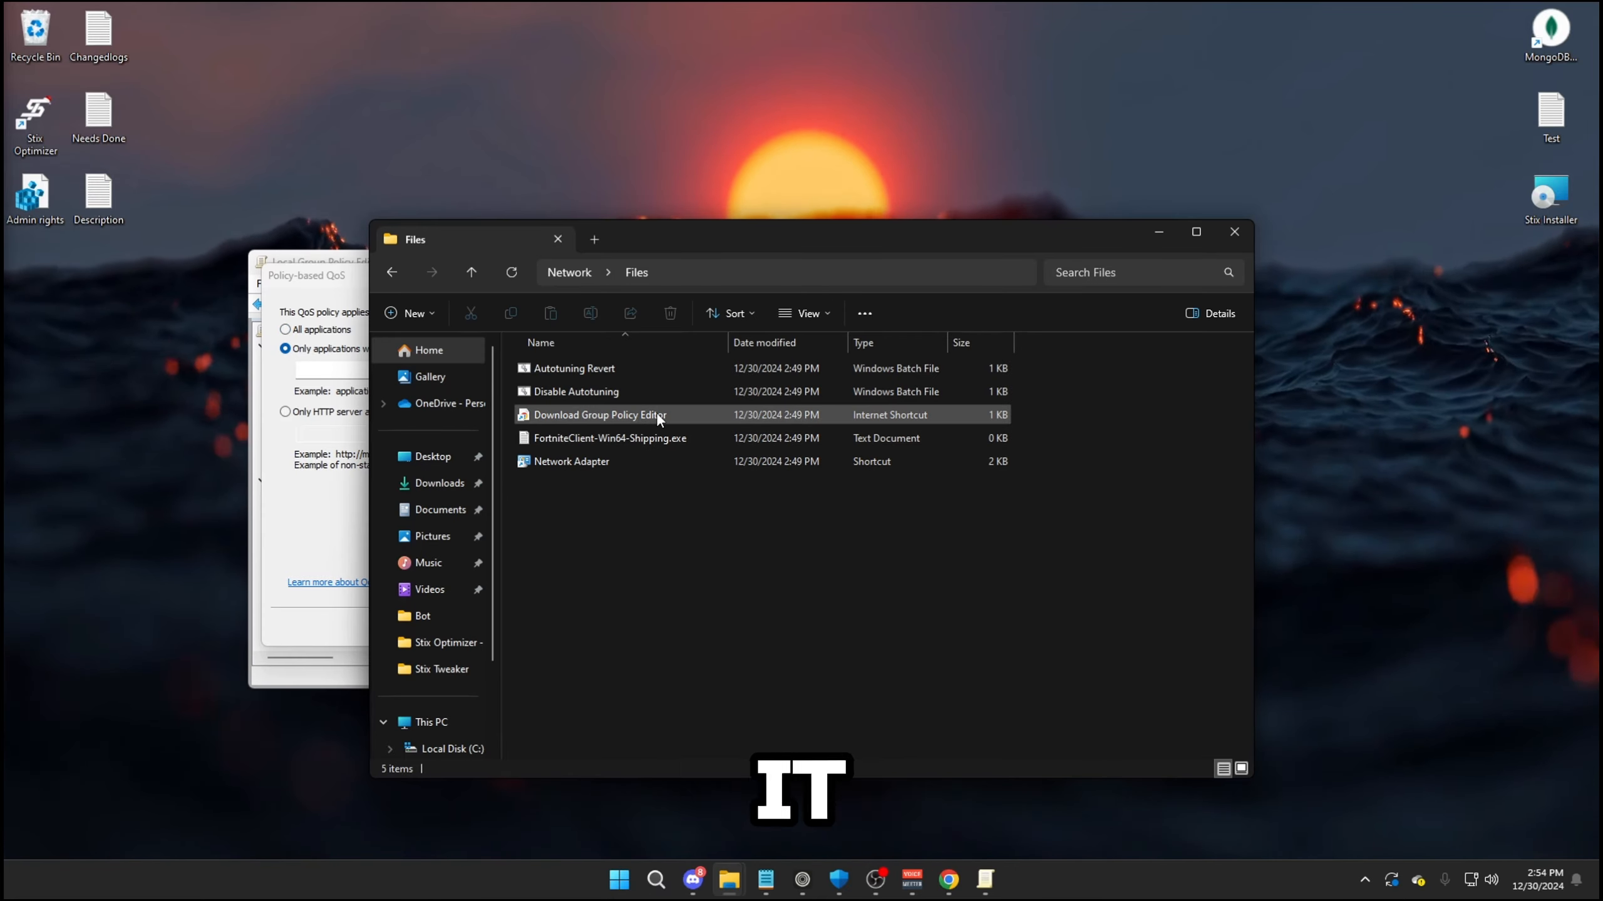
left_click(641, 436)
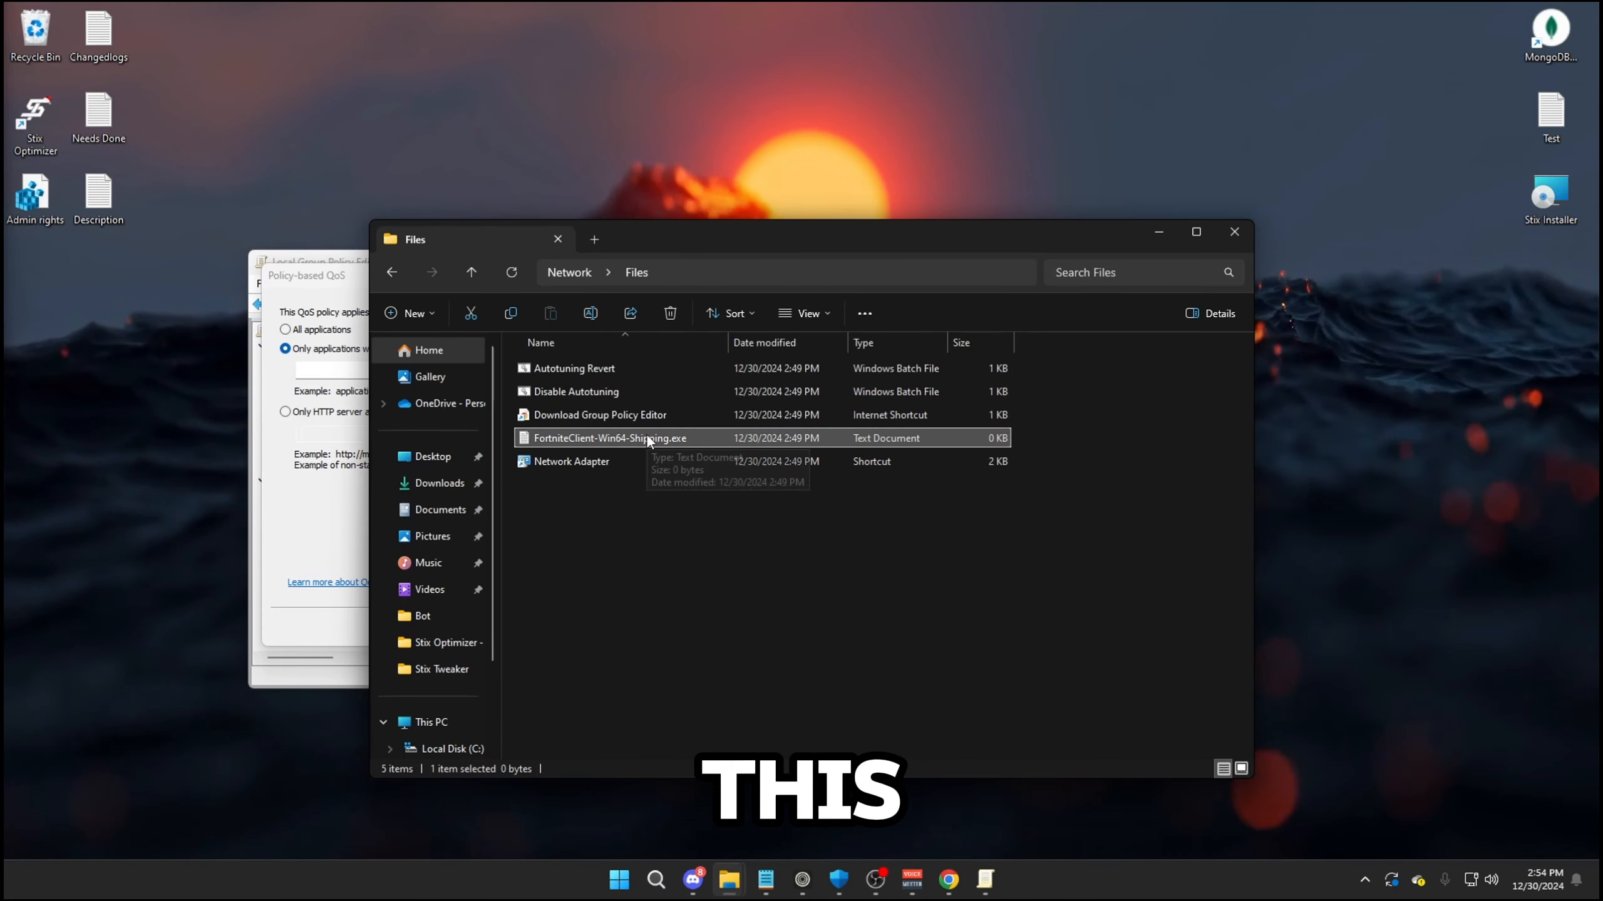
right_click(646, 434)
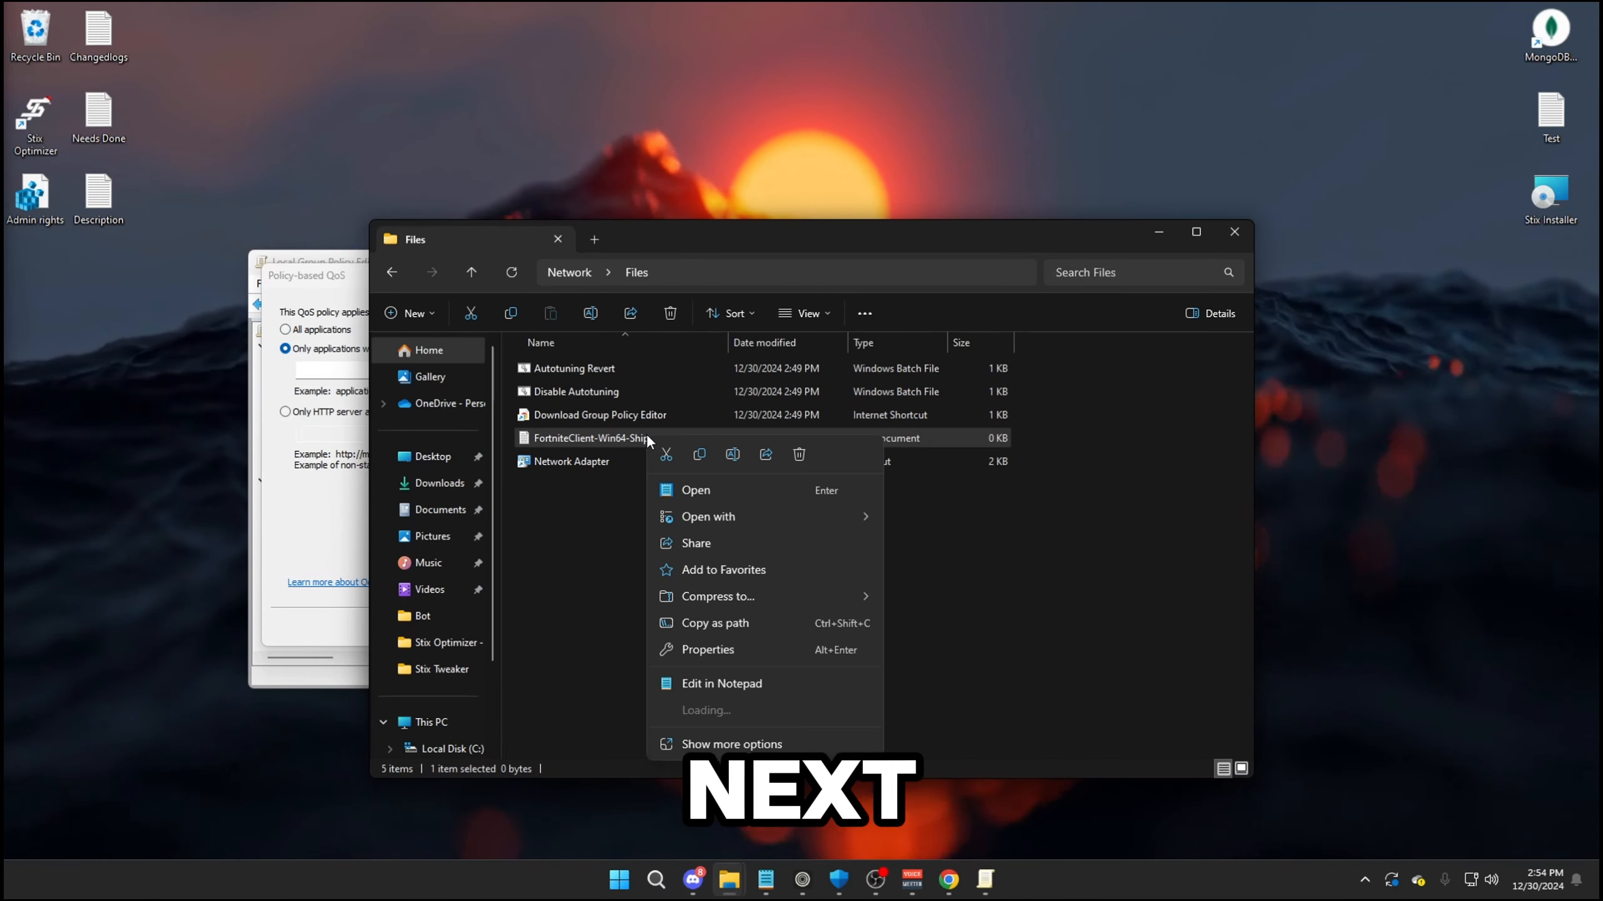
left_click(730, 452)
left_click_drag(692, 439, 532, 439)
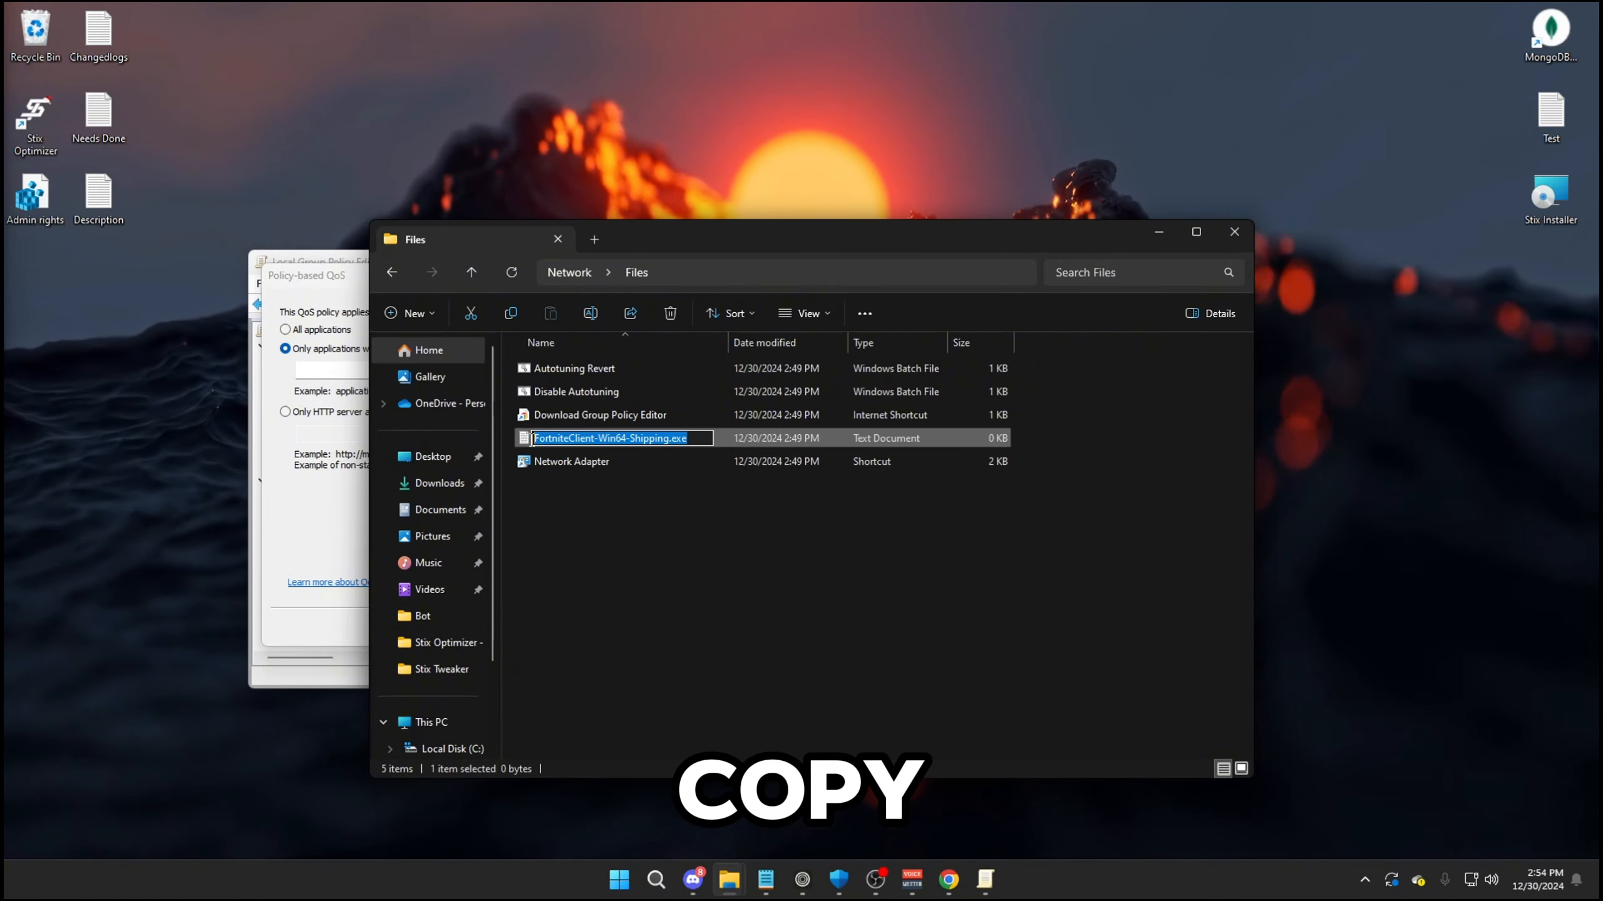
right_click(562, 435)
left_click(604, 490)
left_click(339, 371)
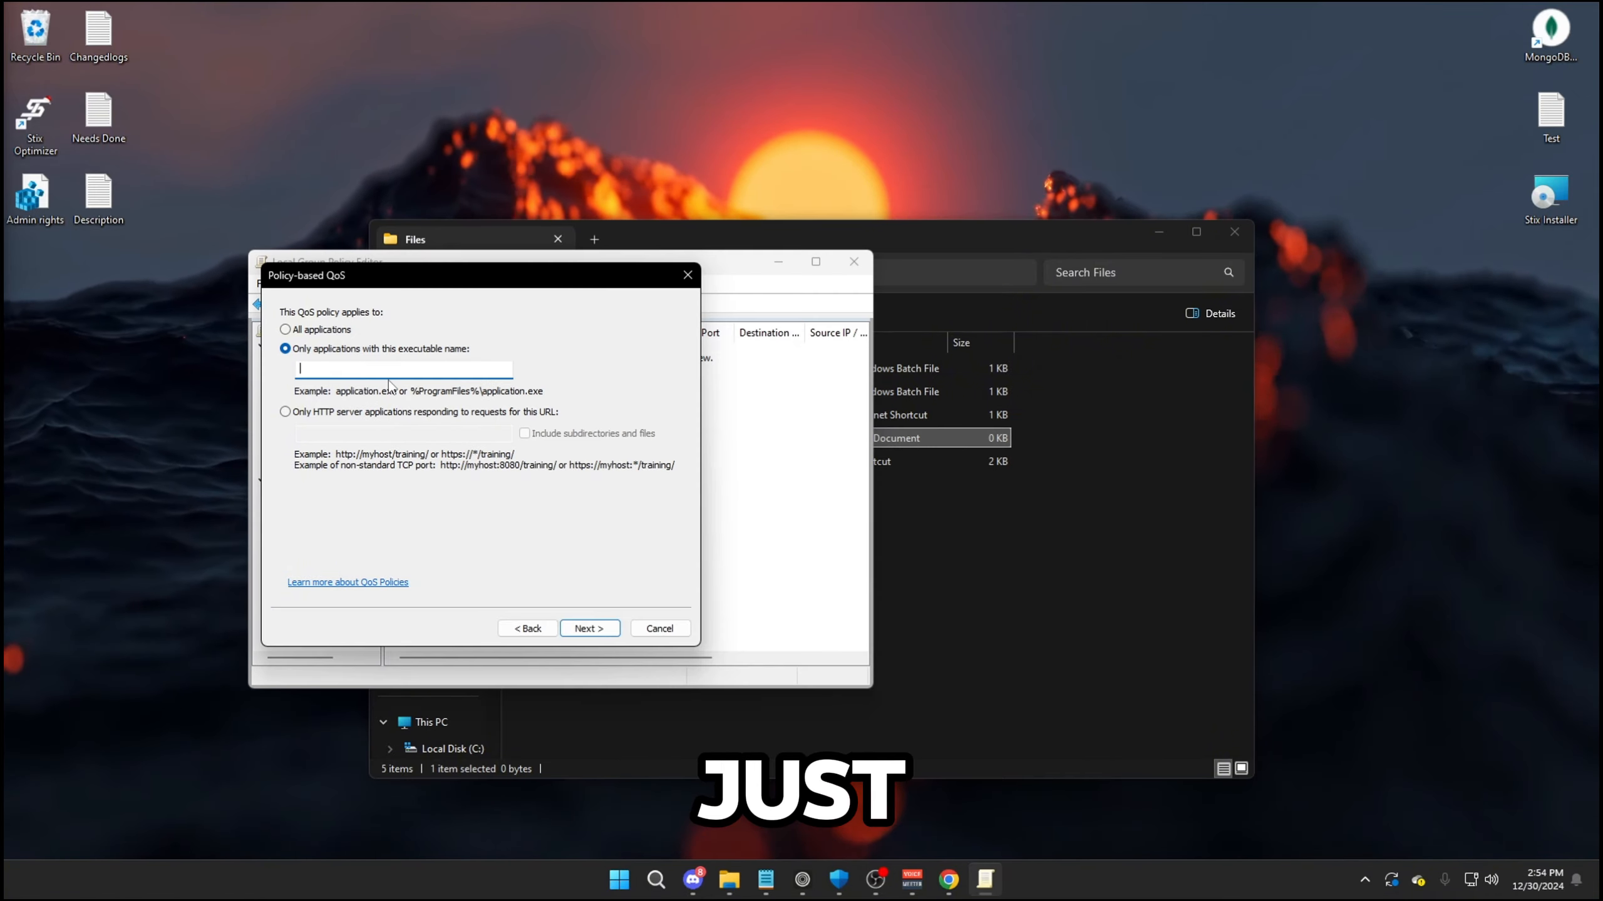
key("ctrl+v")
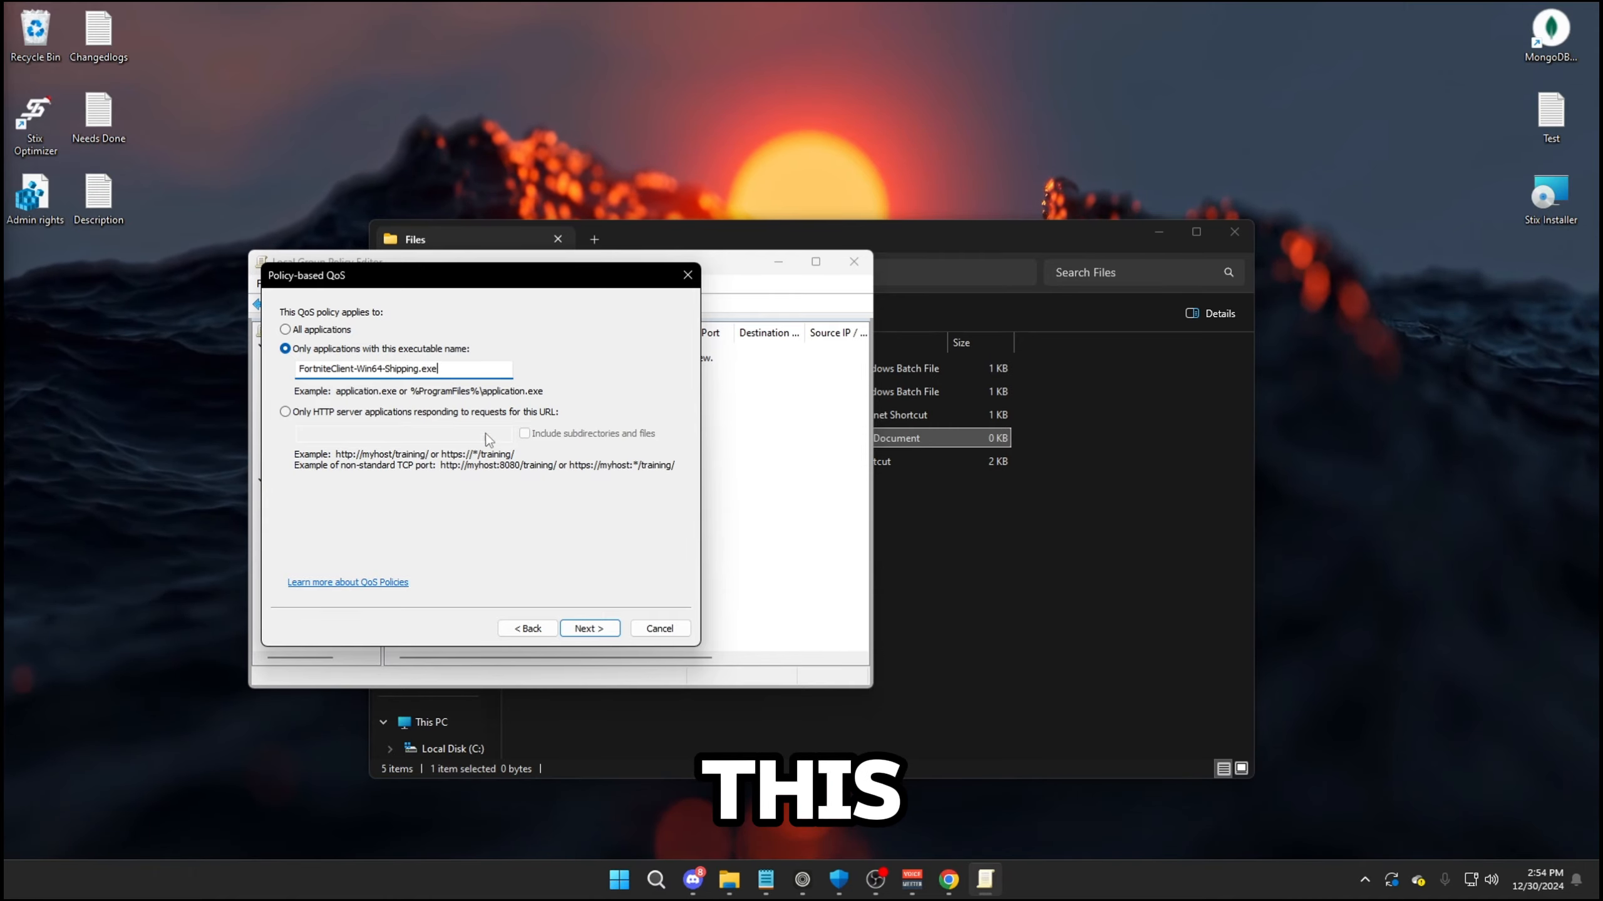
Keep any source and destination IP address, apply the Fortnite policy to TCP and UDP, and finish it.
left_click(583, 628)
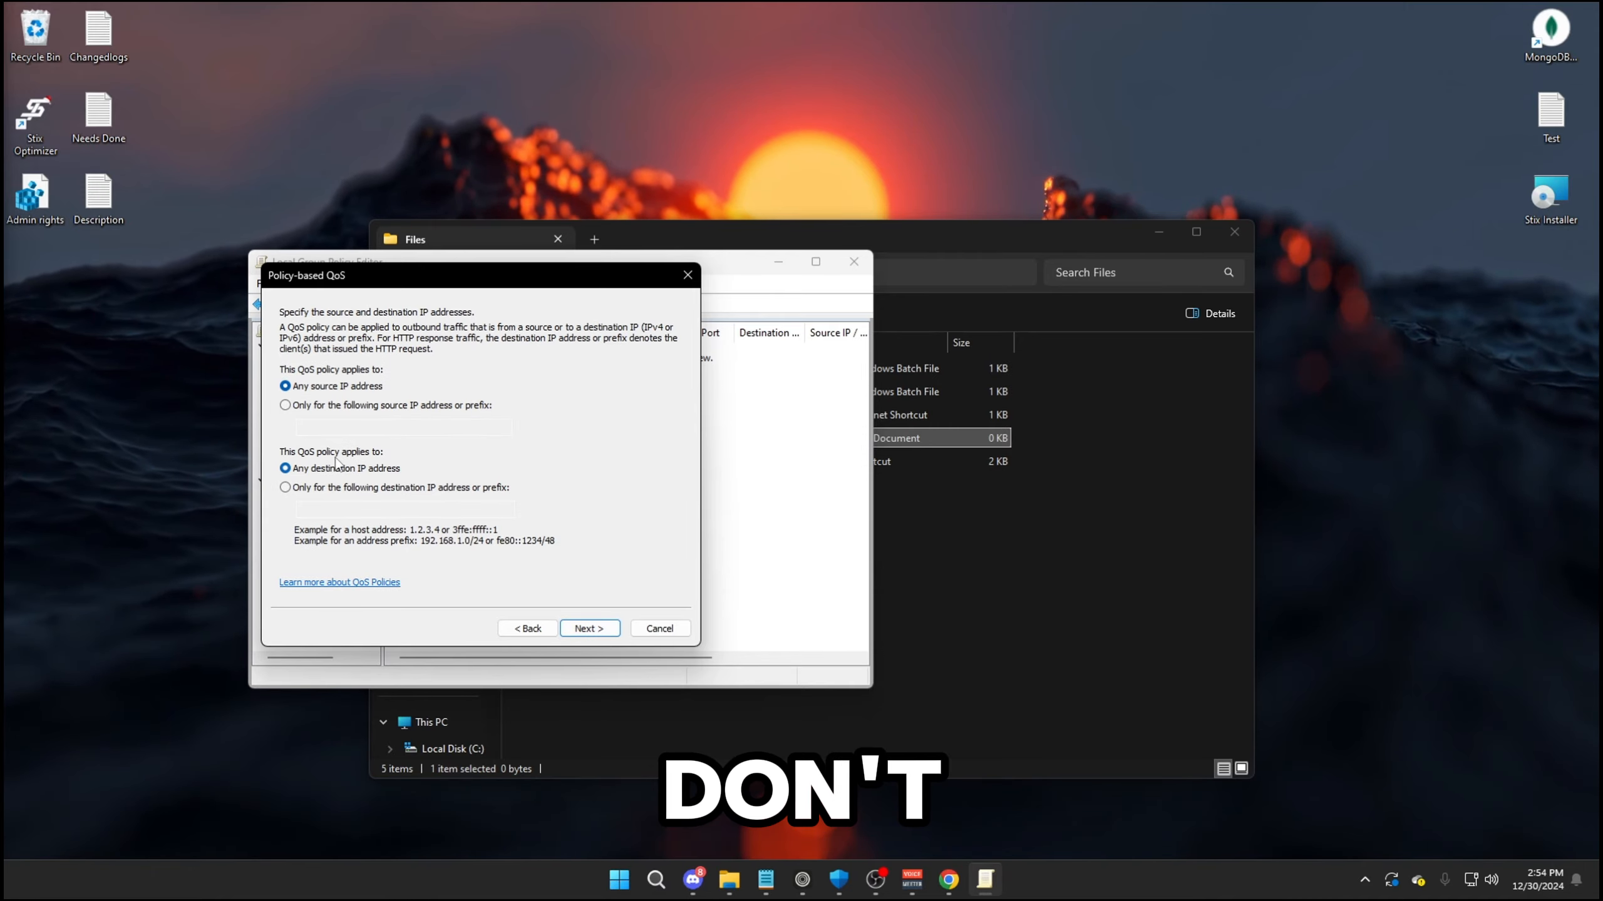
left_click(587, 627)
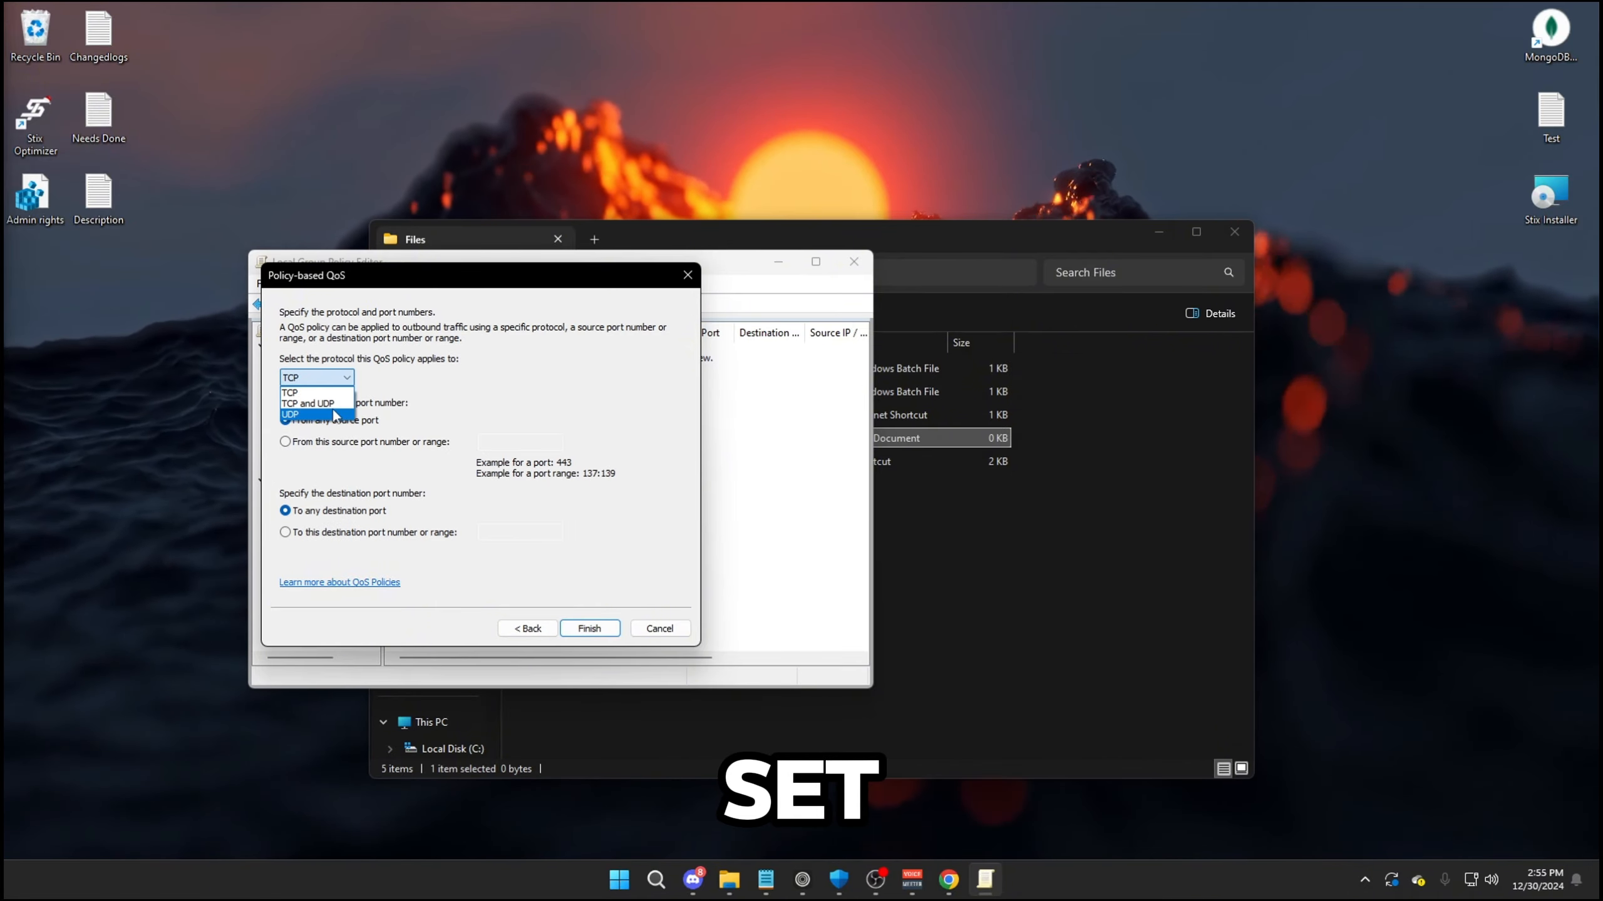
left_click(580, 629)
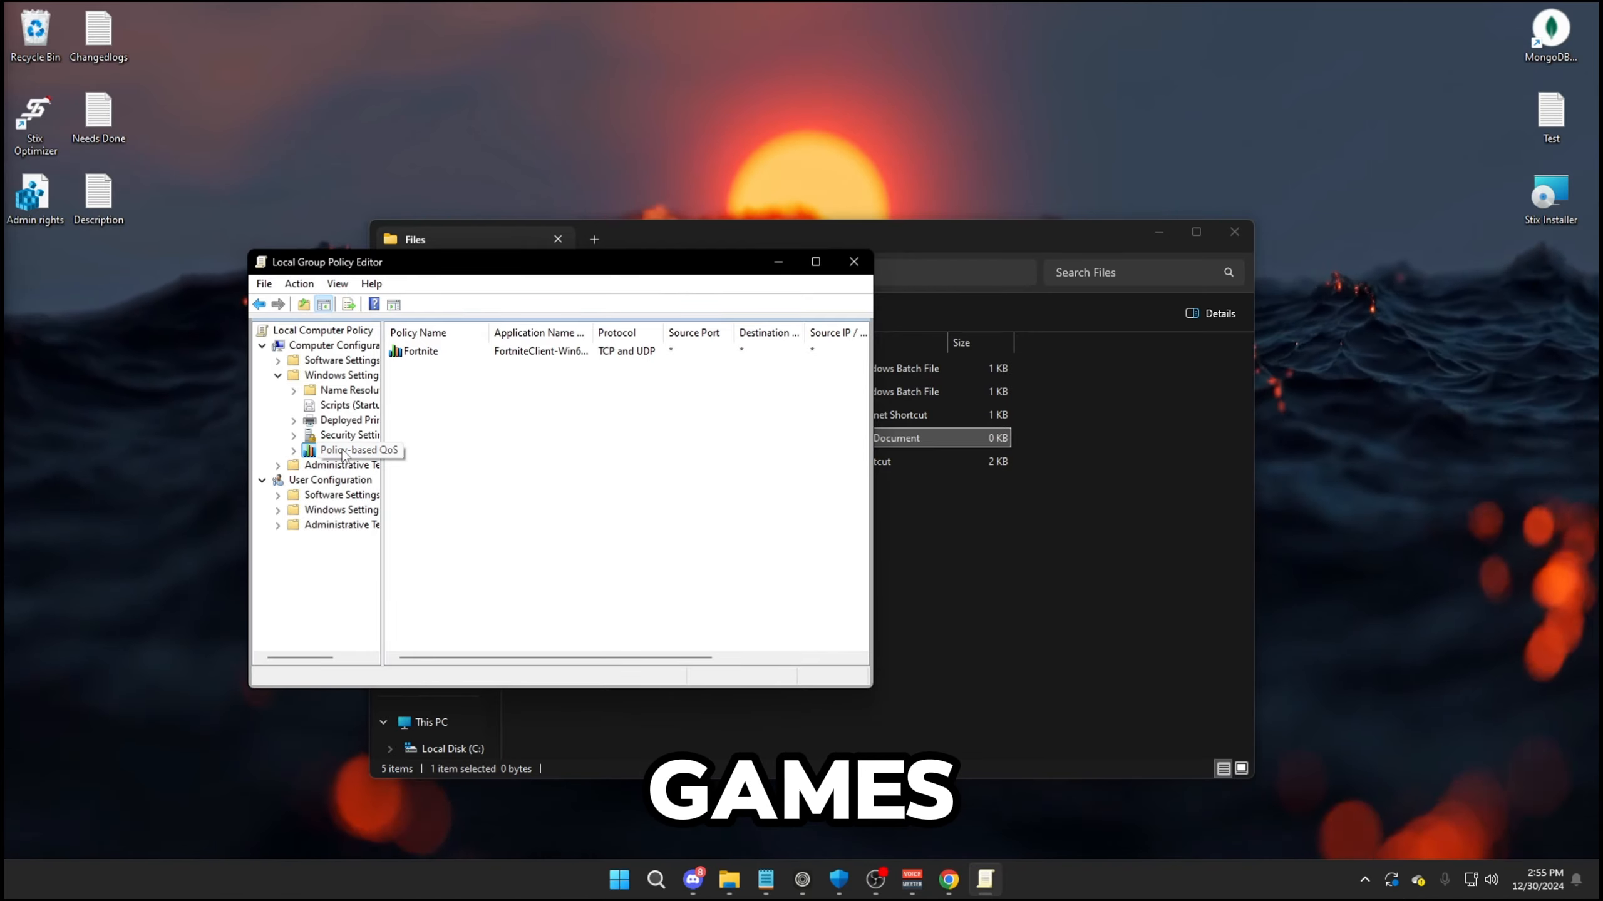
Start another QoS policy named Valorant with a DSCP value of 46, limited to applications with a specific executable name.
right_click(343, 450)
left_click(404, 467)
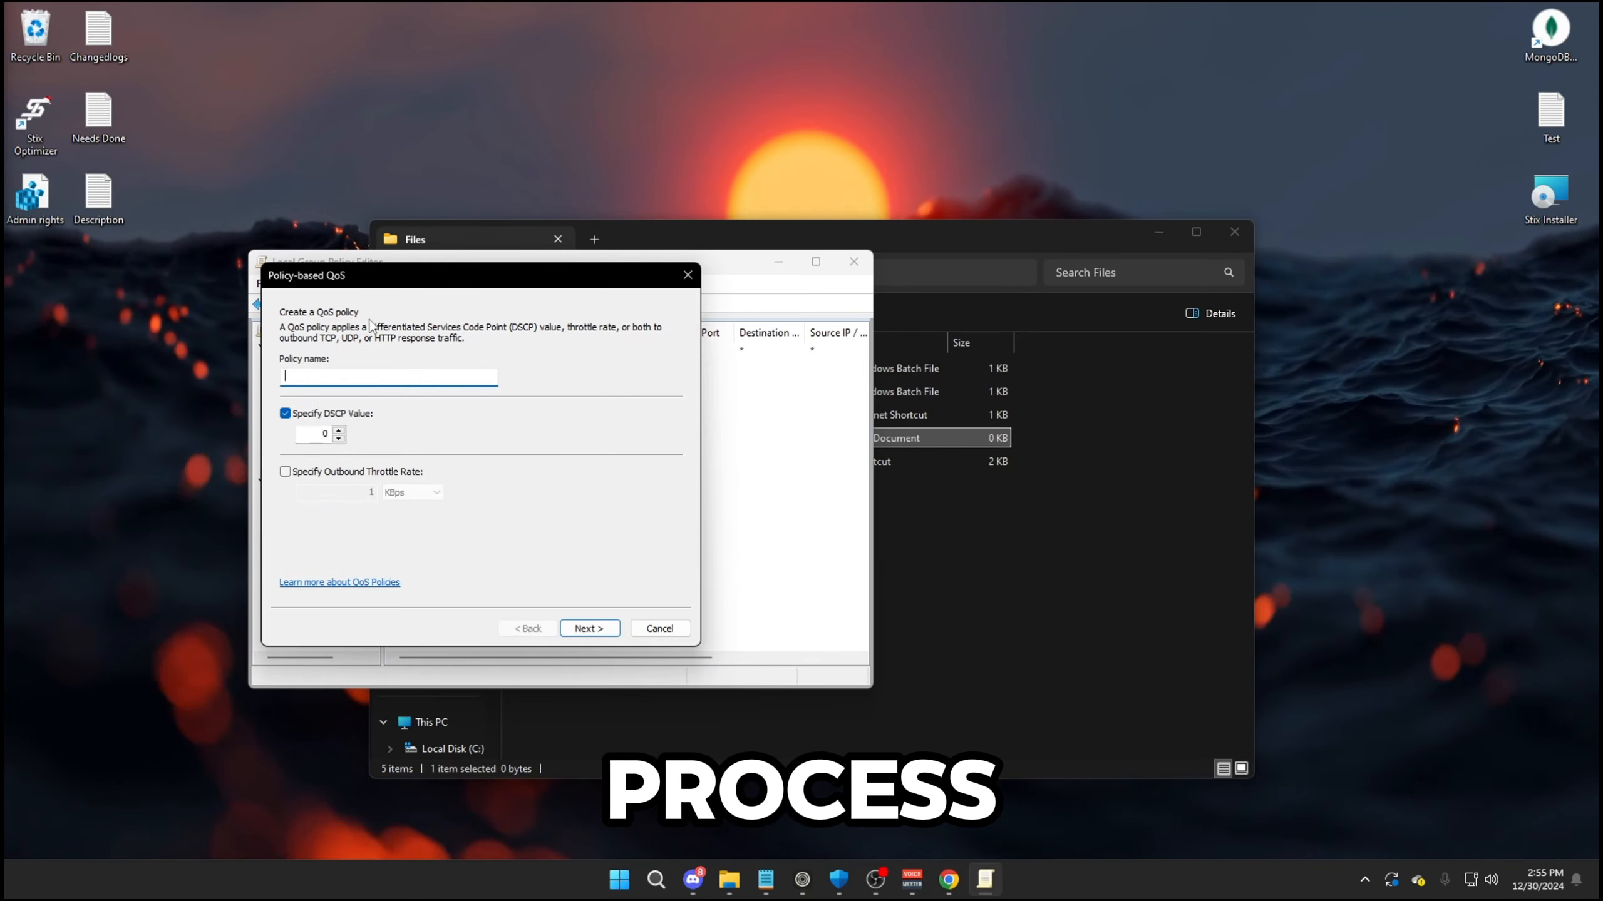
type("Valorant")
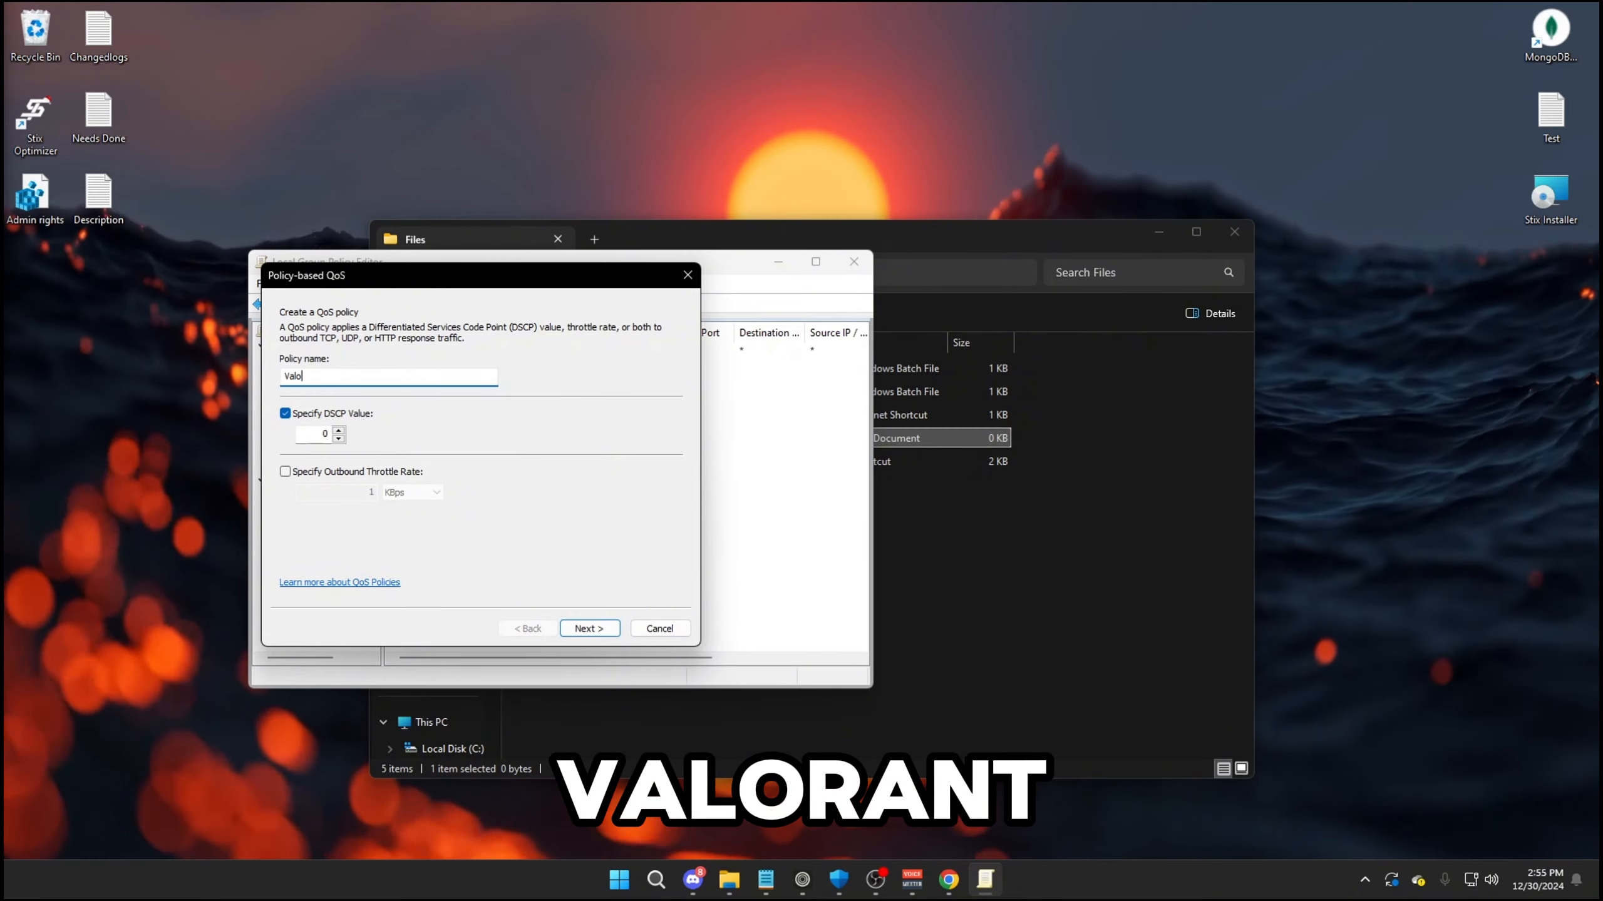
key("Tab")
type("46")
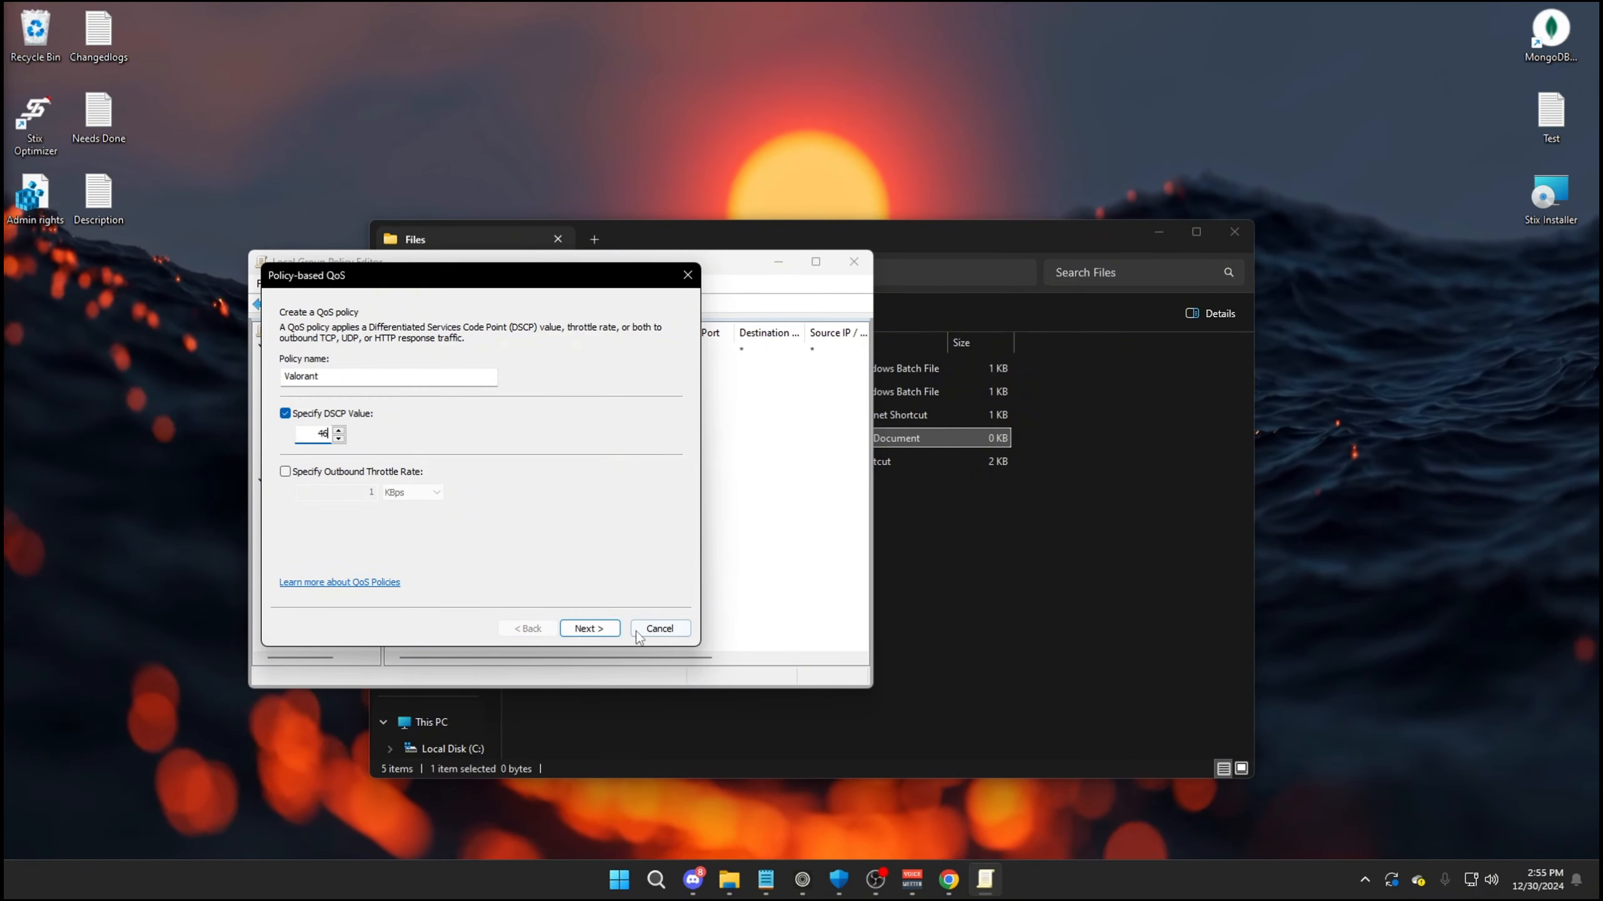
left_click(589, 628)
left_click(347, 350)
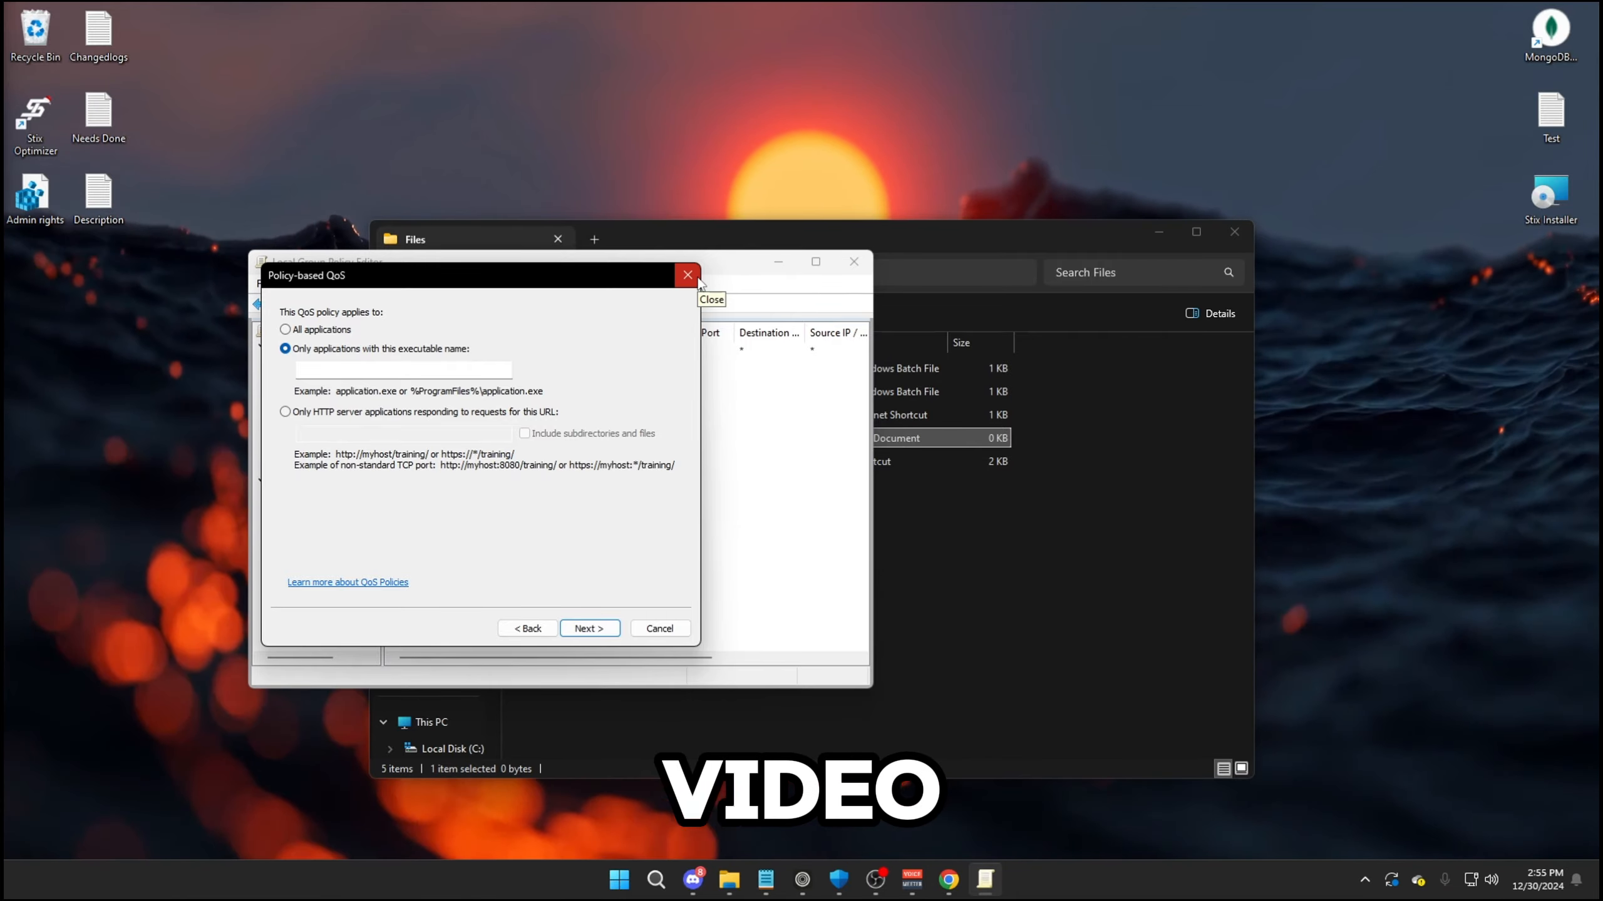
Switch to Discord and open the free-reviews channel of the Stix Pc Services server.
mouse_move(693, 880)
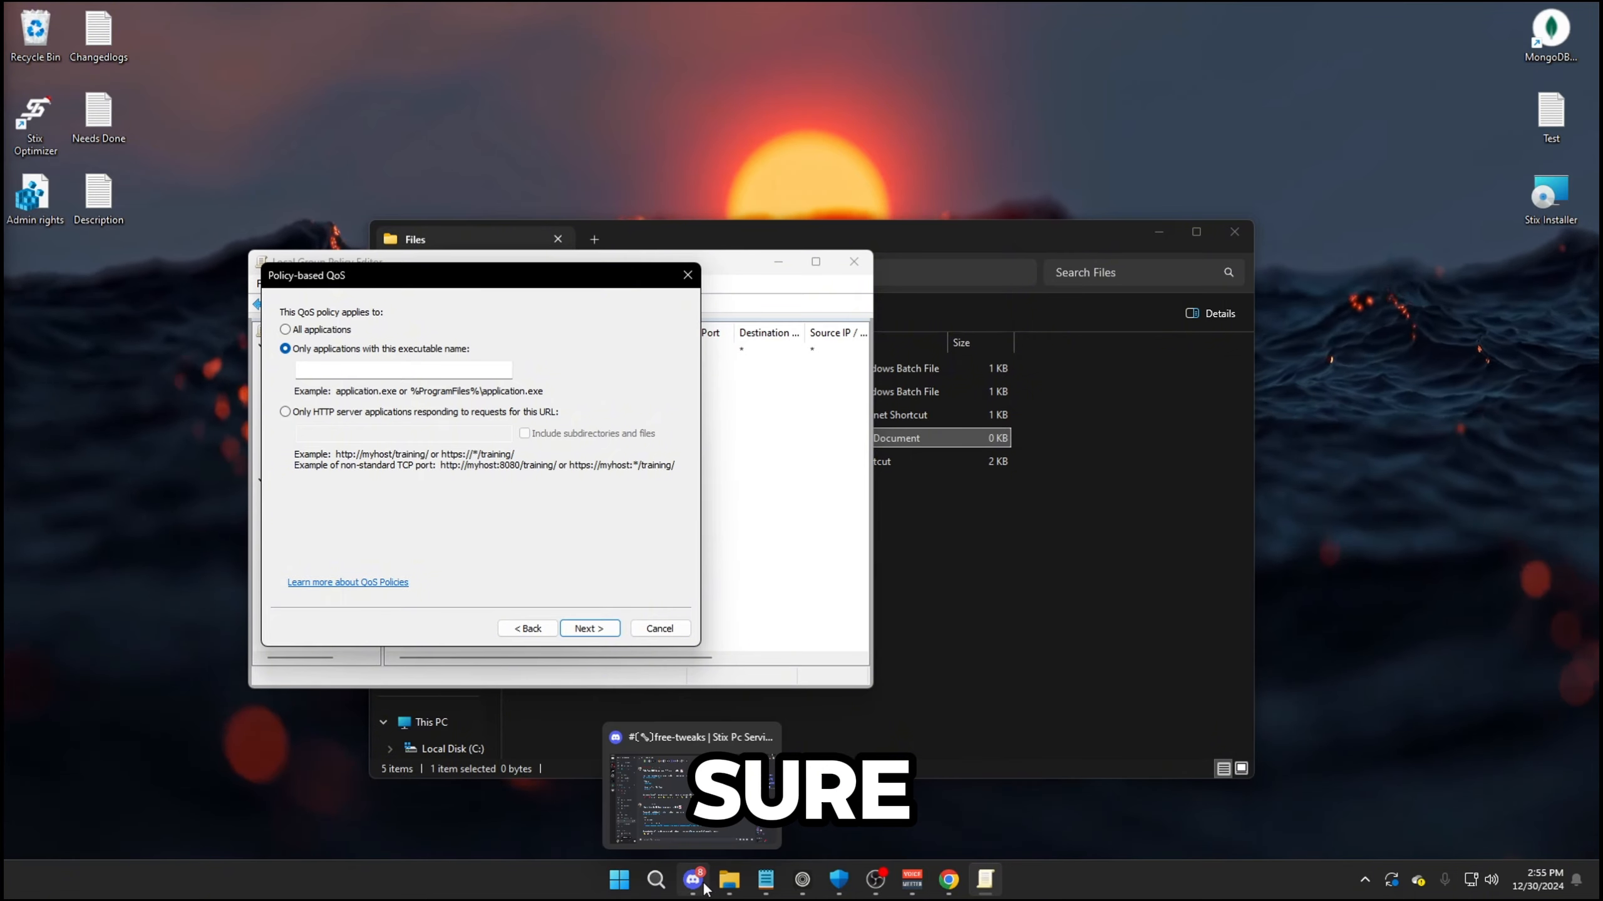
left_click(694, 796)
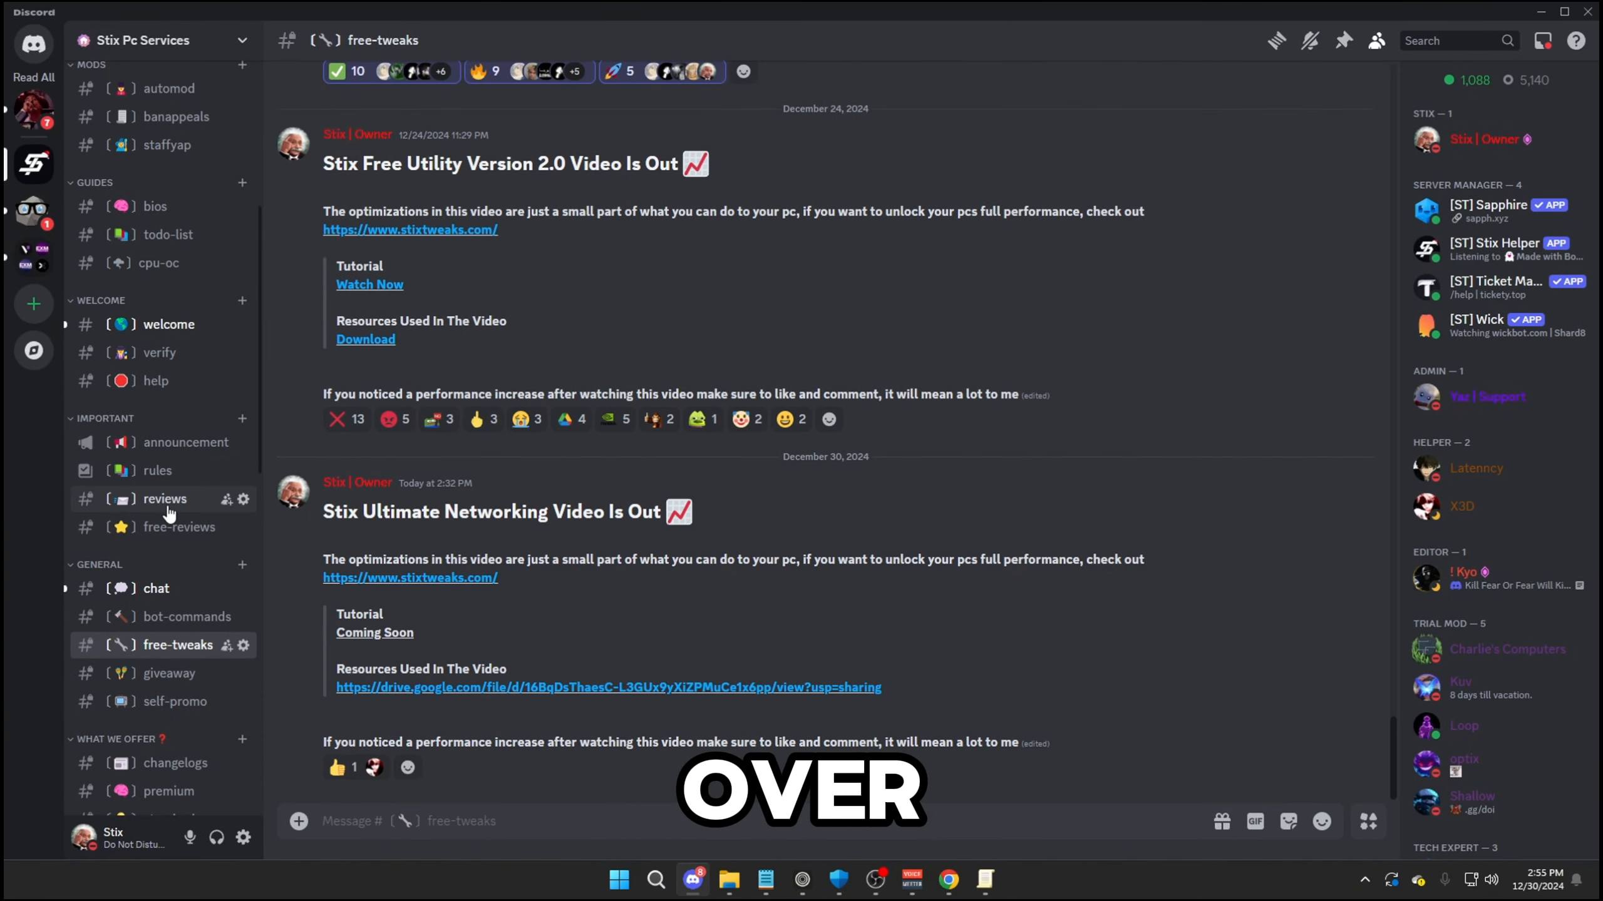
left_click(164, 530)
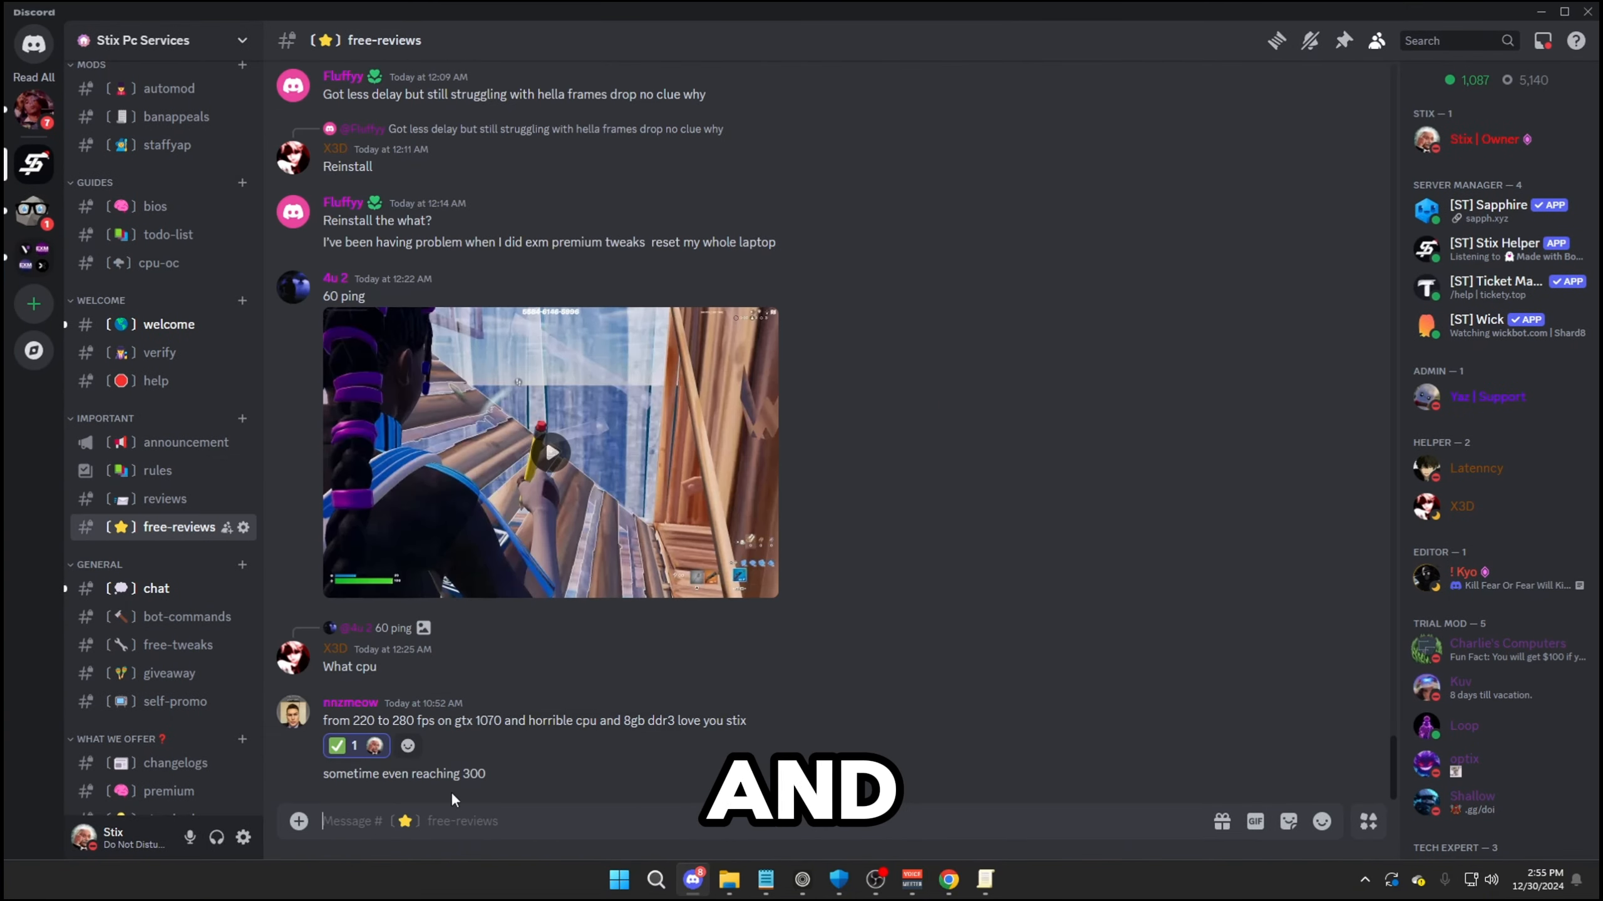